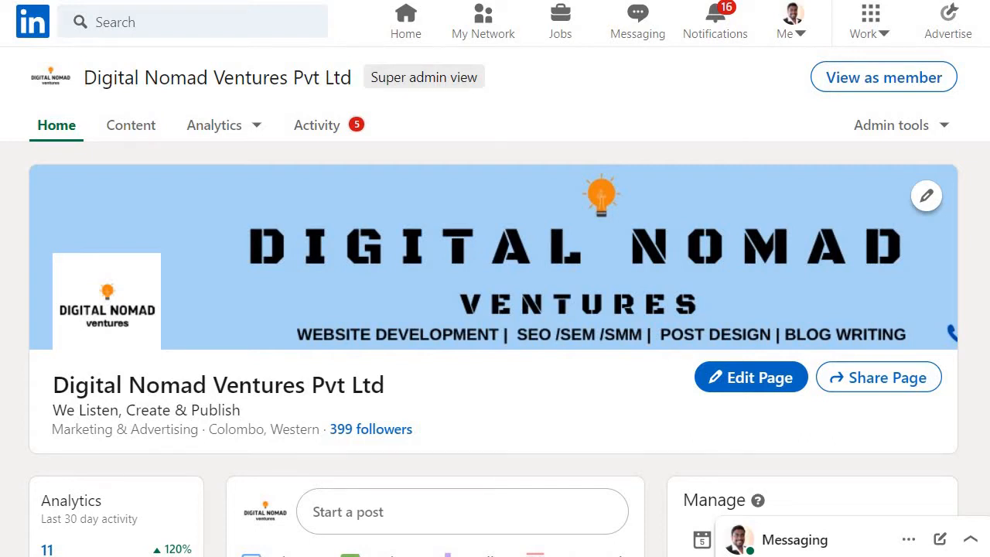
# Step: Look over the Digital Nomad Ventures company page, including its banner, analytics, updates and hashtags
pyautogui.scroll(-3, 495, 348)
pyautogui.scroll(3, 495, 348)
pyautogui.scroll(-3, 496, 348)
pyautogui.scroll(3, 495, 348)
pyautogui.scroll(-5, 495, 348)
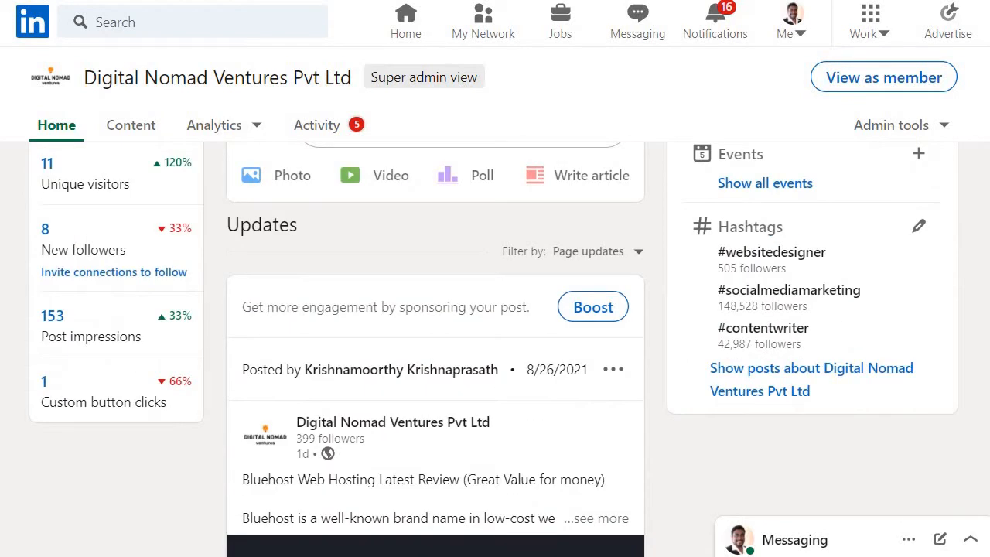
pyautogui.scroll(-8, 309, 294)
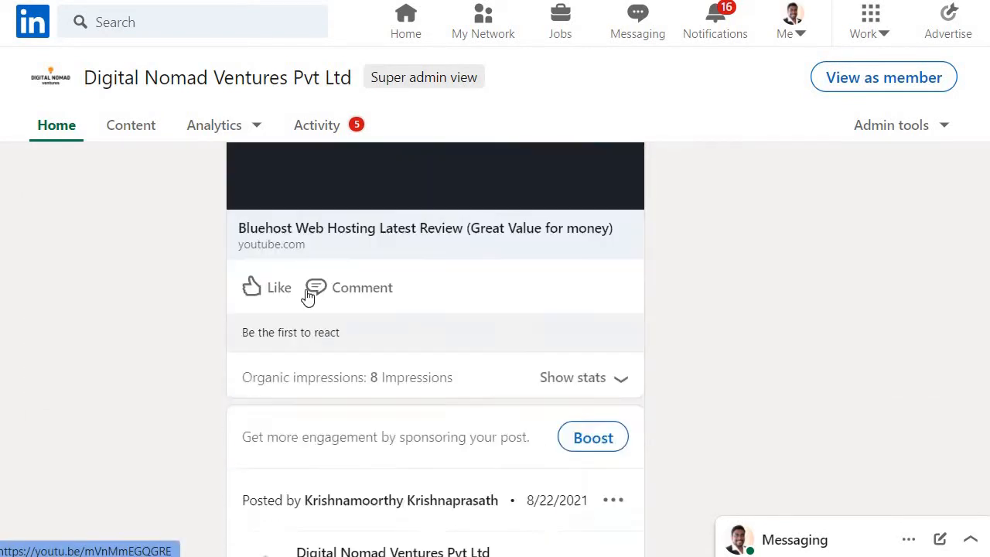
pyautogui.scroll(15, 304, 298)
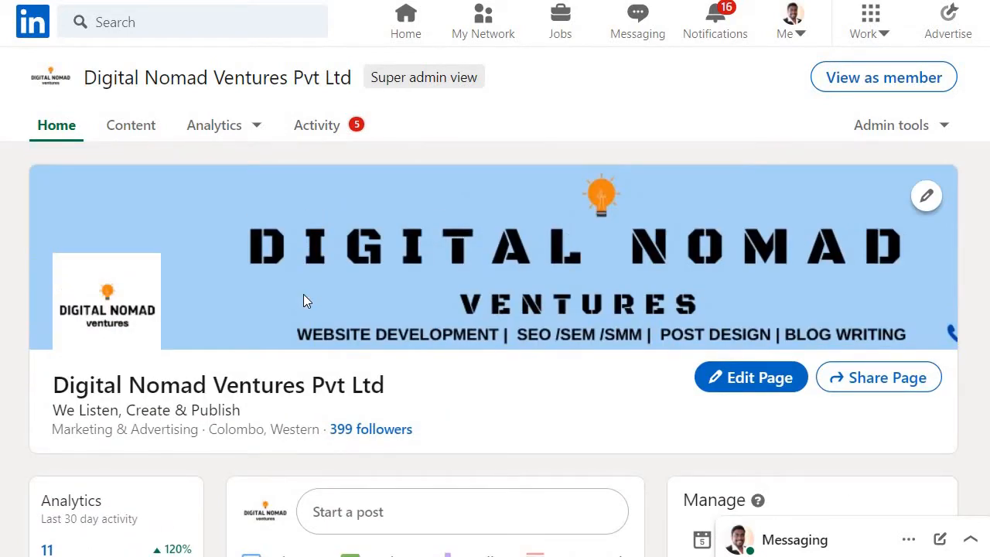
pyautogui.scroll(-1, 303, 301)
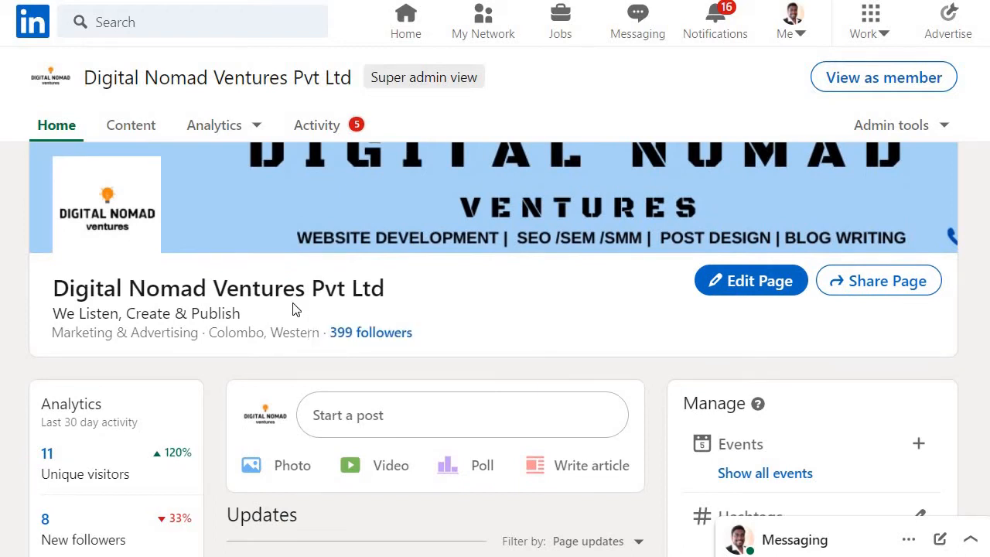
pyautogui.scroll(1, 402, 338)
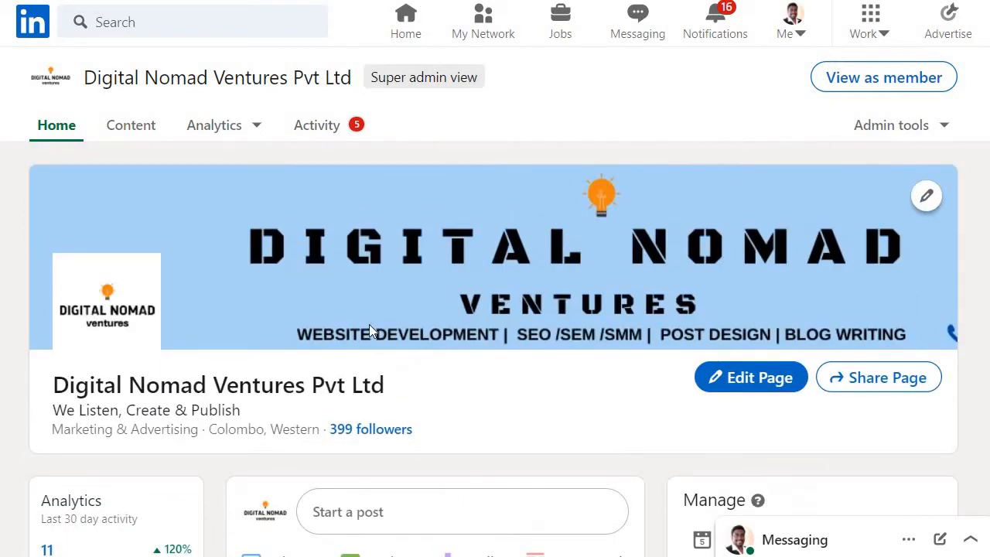
pyautogui.scroll(-2, 348, 324)
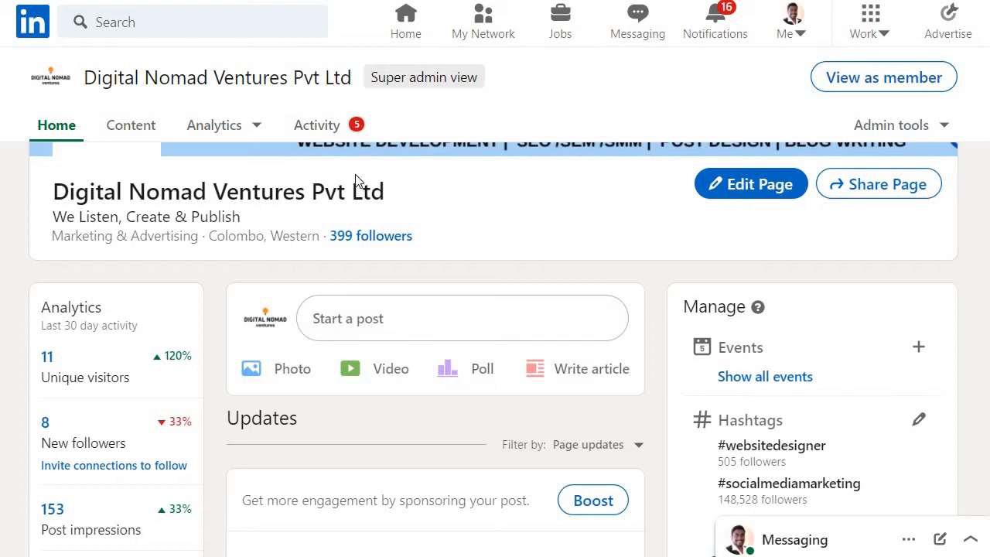
pyautogui.scroll(3, 569, 260)
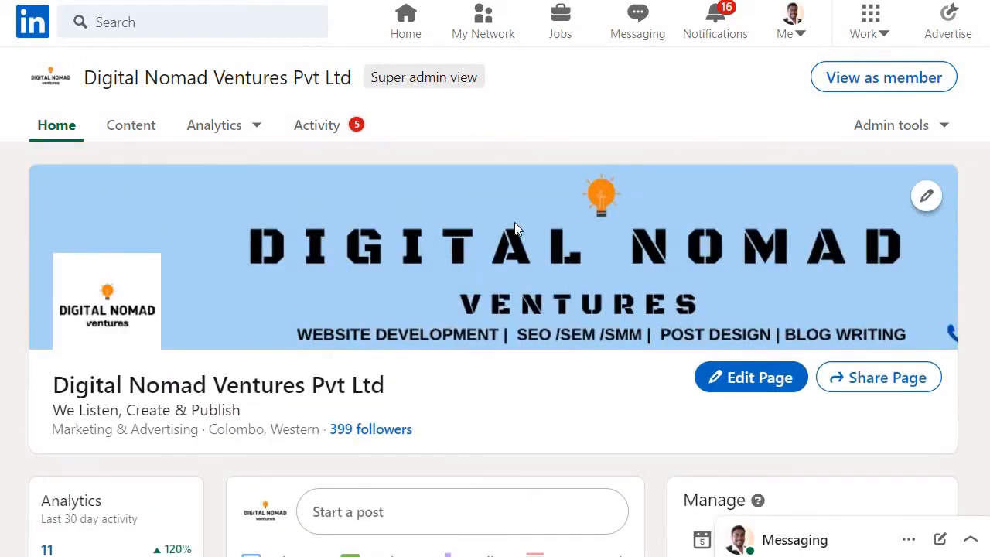
# Step: Go to the home feed and start creating a new company page from the business services
pyautogui.click(405, 23)
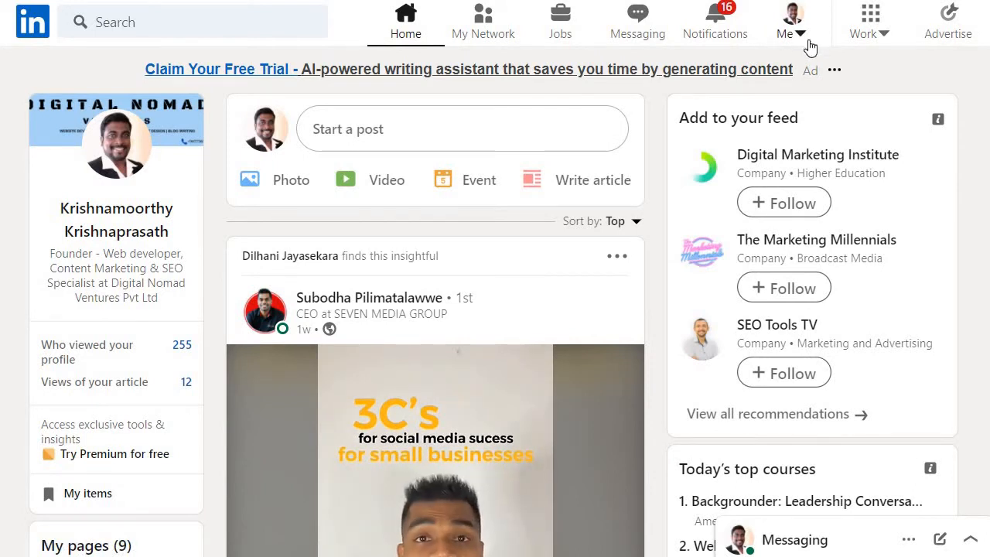
pyautogui.click(803, 36)
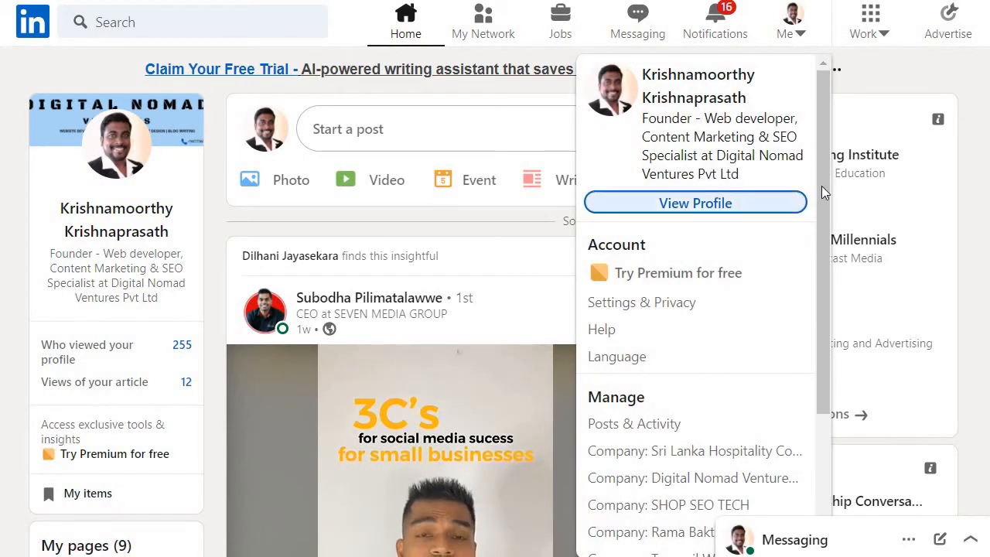
pyautogui.click(873, 38)
pyautogui.click(874, 39)
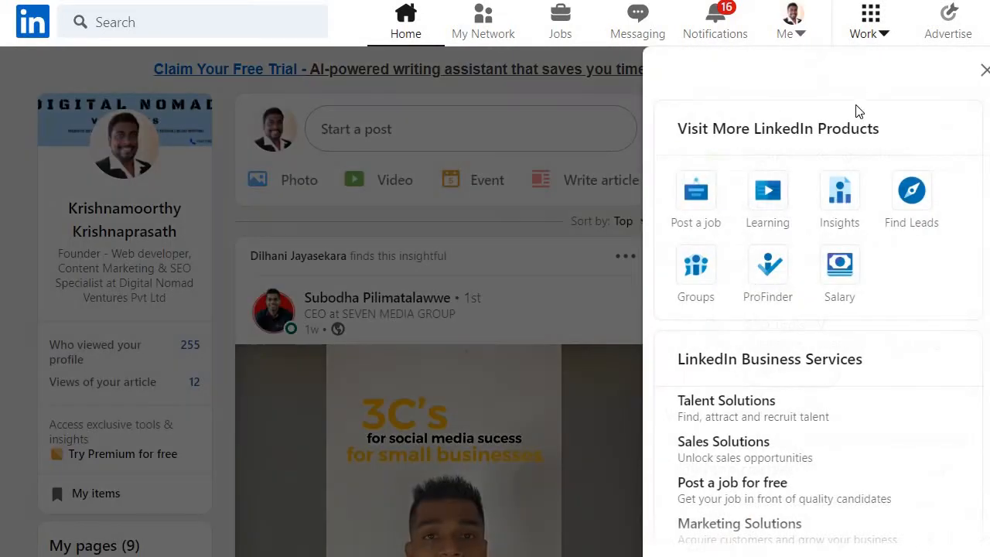
pyautogui.scroll(-3, 785, 283)
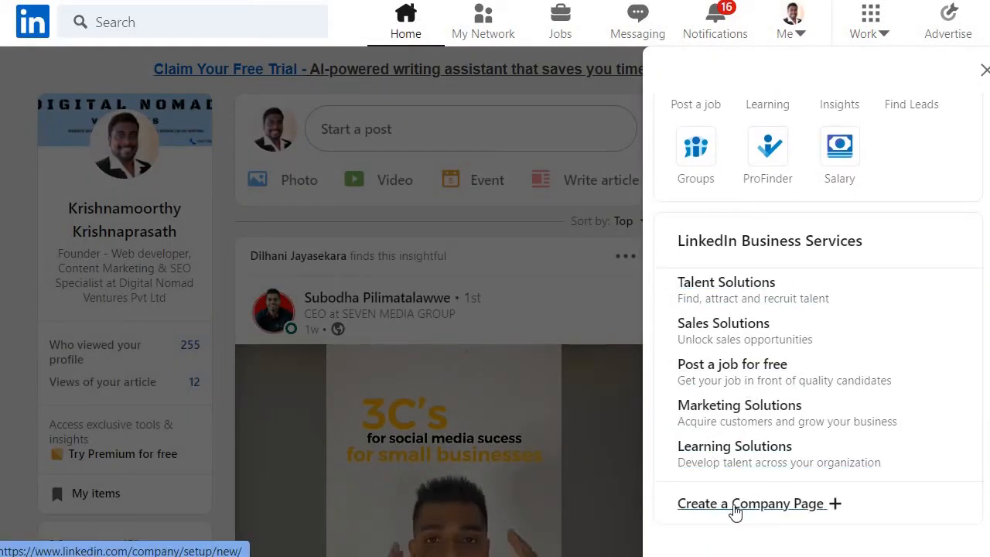
pyautogui.click(735, 505)
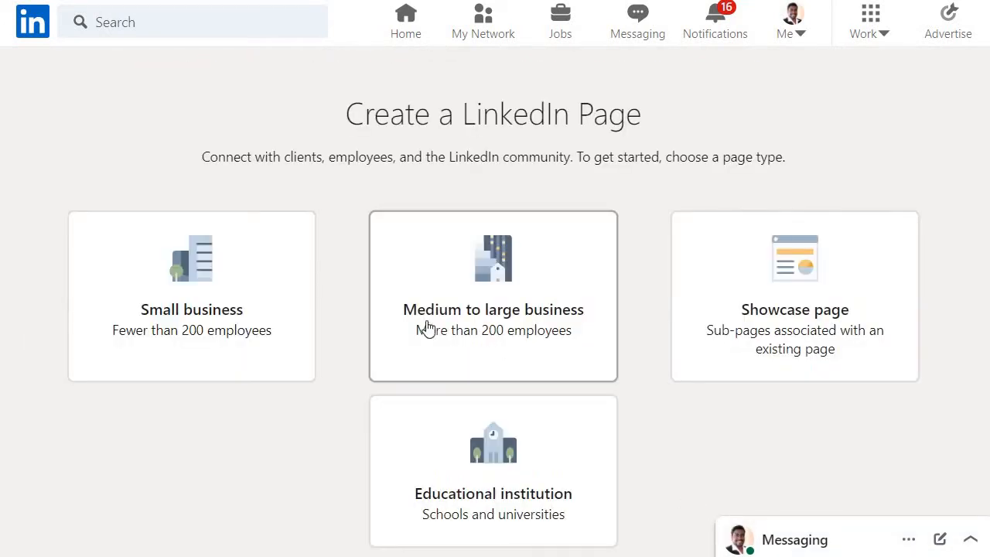
# Step: Review the available page types and choose Small business for the new page
pyautogui.scroll(-3, 591, 316)
pyautogui.scroll(3, 591, 316)
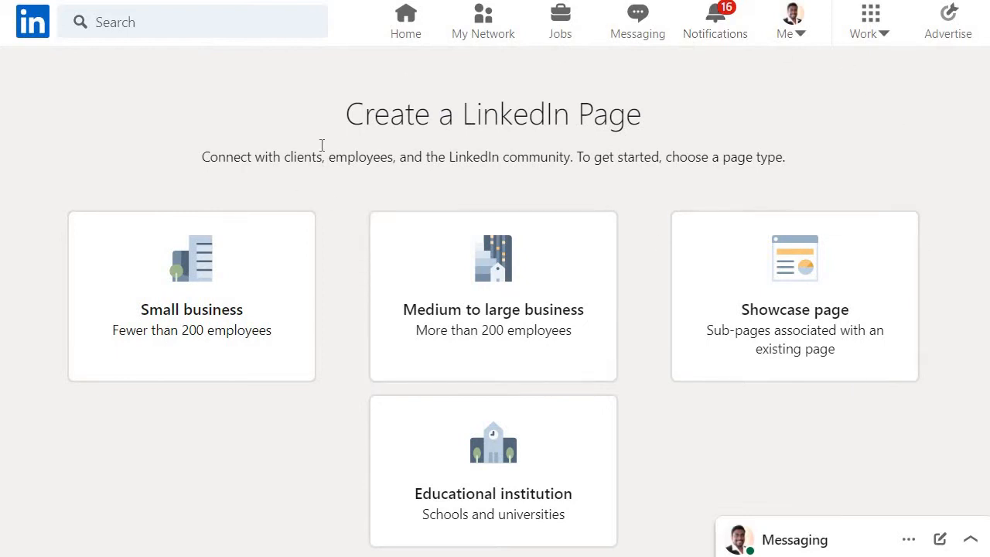
pyautogui.scroll(-1, 345, 181)
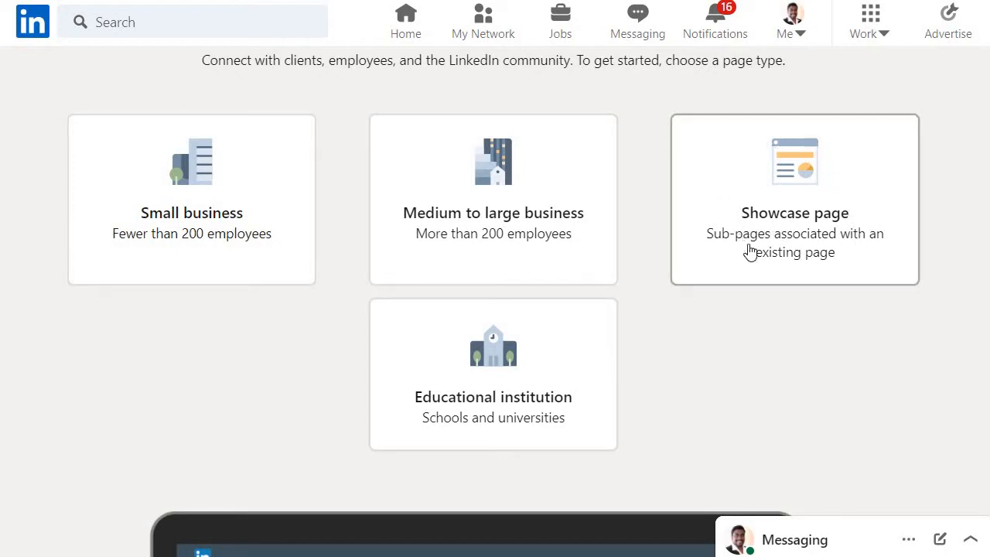
pyautogui.scroll(-3, 755, 256)
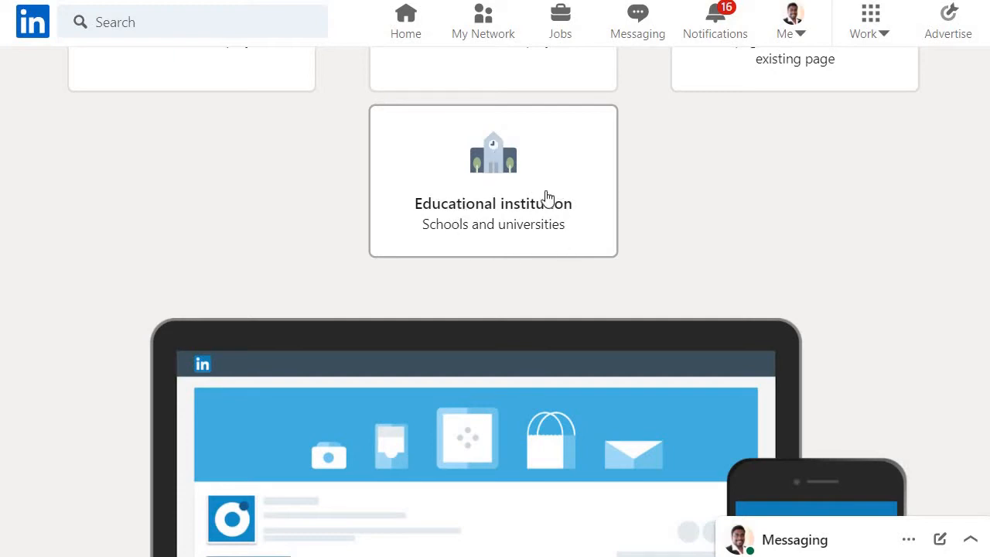
pyautogui.scroll(-3, 546, 198)
pyautogui.scroll(3, 542, 207)
pyautogui.scroll(3, 556, 256)
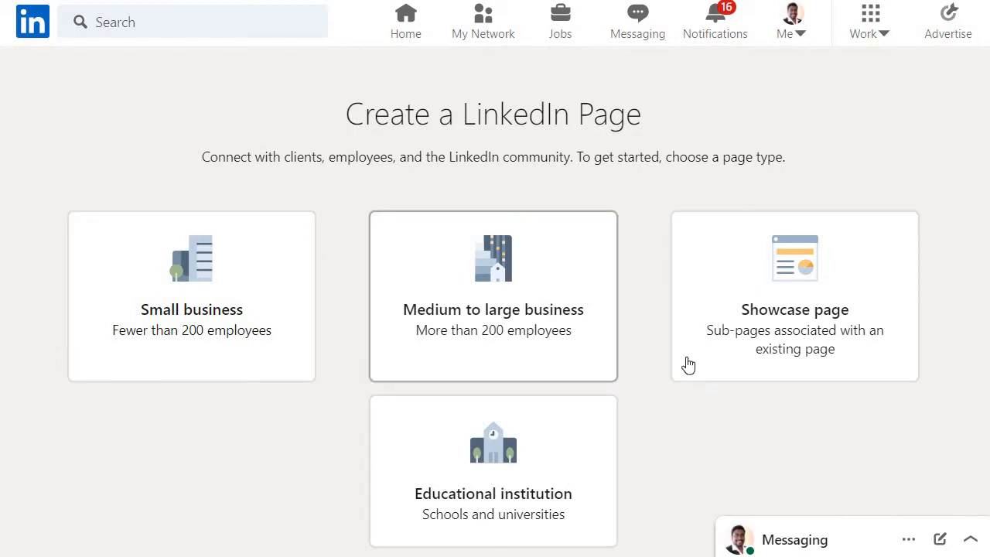
pyautogui.click(184, 299)
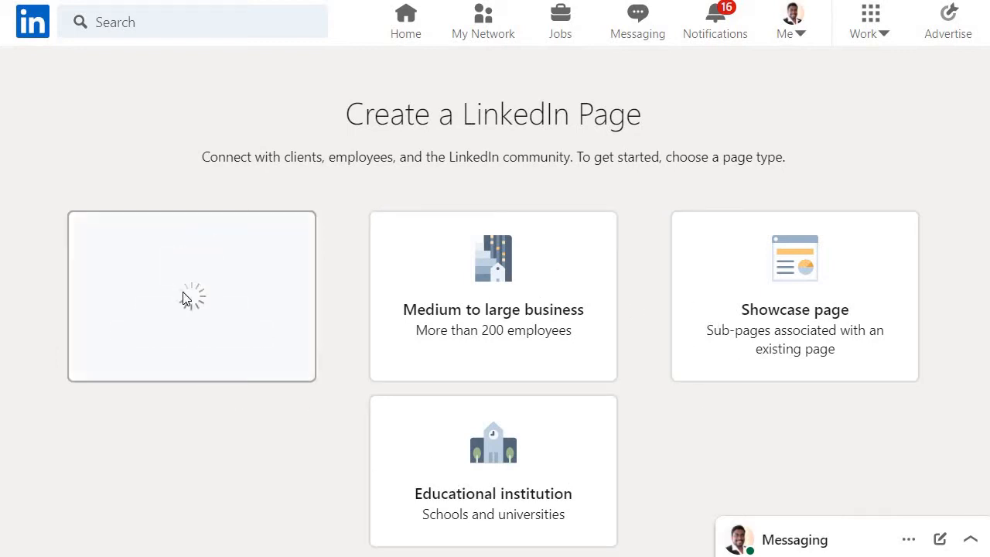
# Step: Enter "Sinhala Digital" as the page name in the page identity details
pyautogui.scroll(-1, 249, 239)
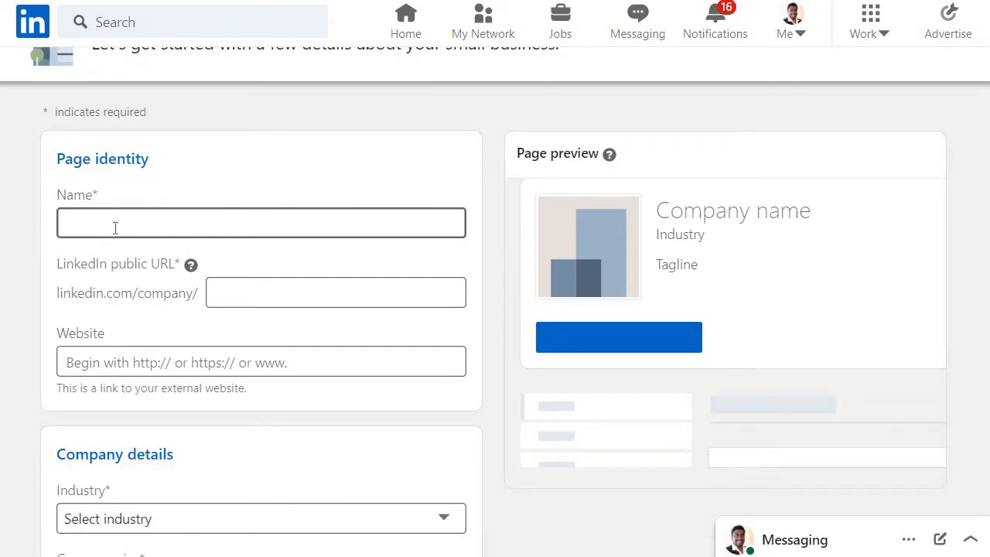
pyautogui.write('Sinh')
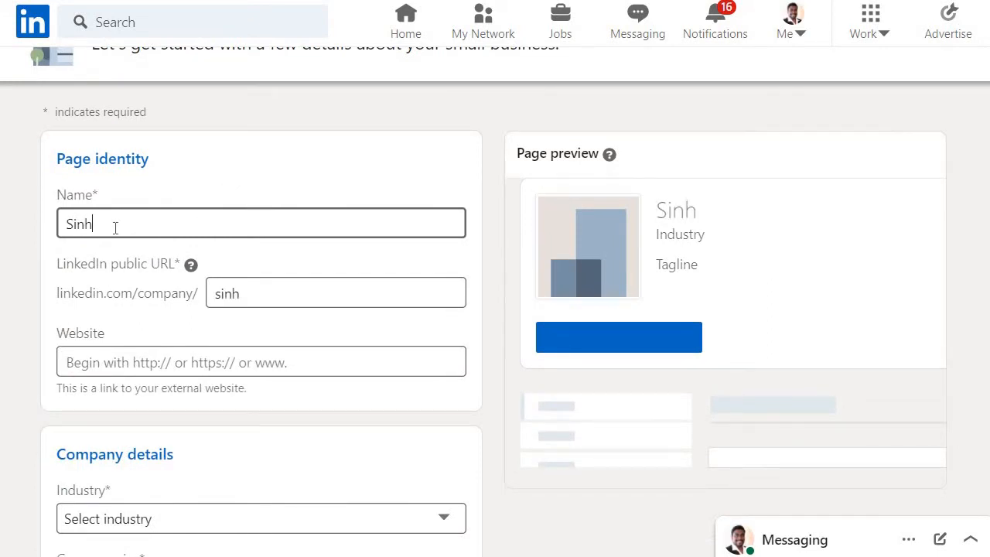
pyautogui.write('ala Digit')
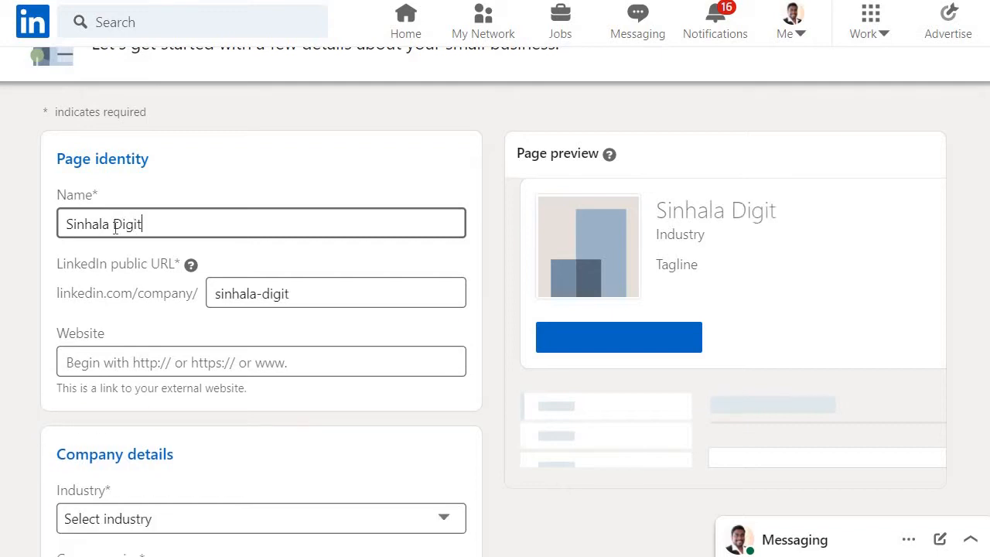
pyautogui.write('al')
pyautogui.click(208, 295)
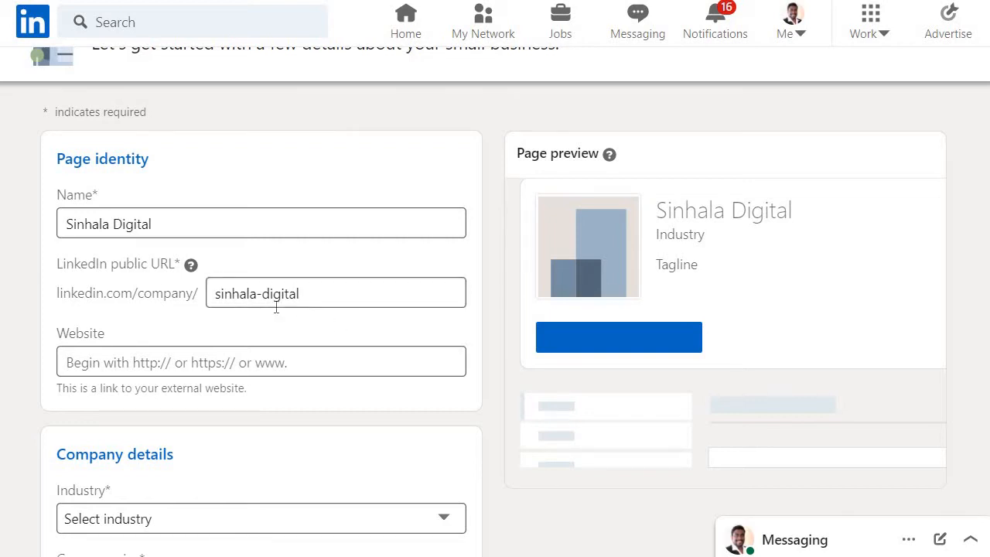
pyautogui.scroll(-2, 194, 287)
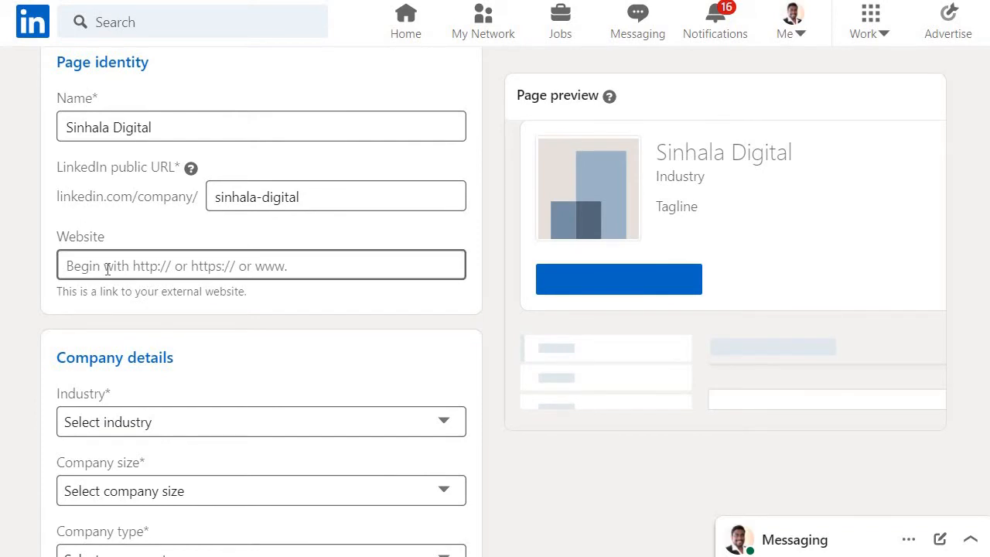
pyautogui.click(93, 267)
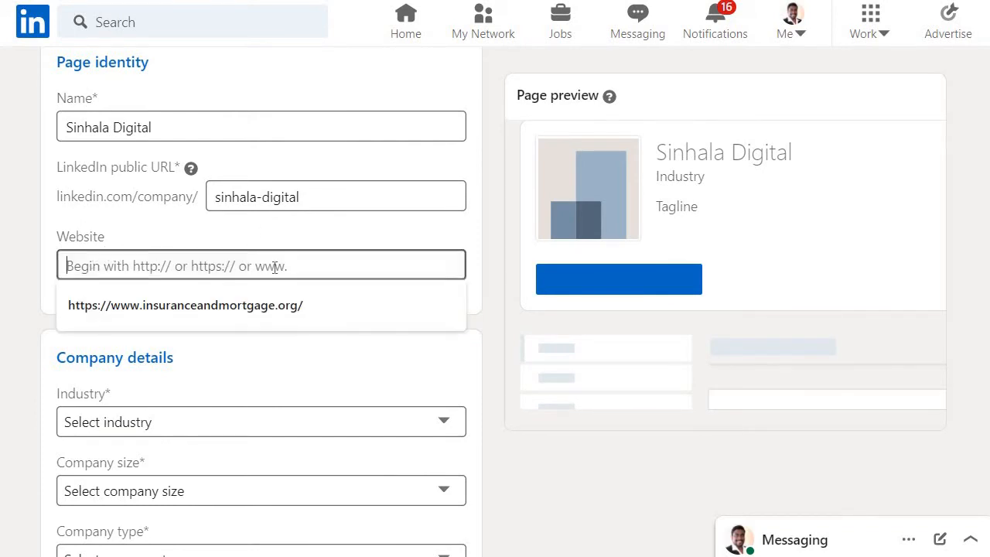
pyautogui.click(338, 349)
pyautogui.scroll(-3, 286, 278)
pyautogui.scroll(1, 148, 254)
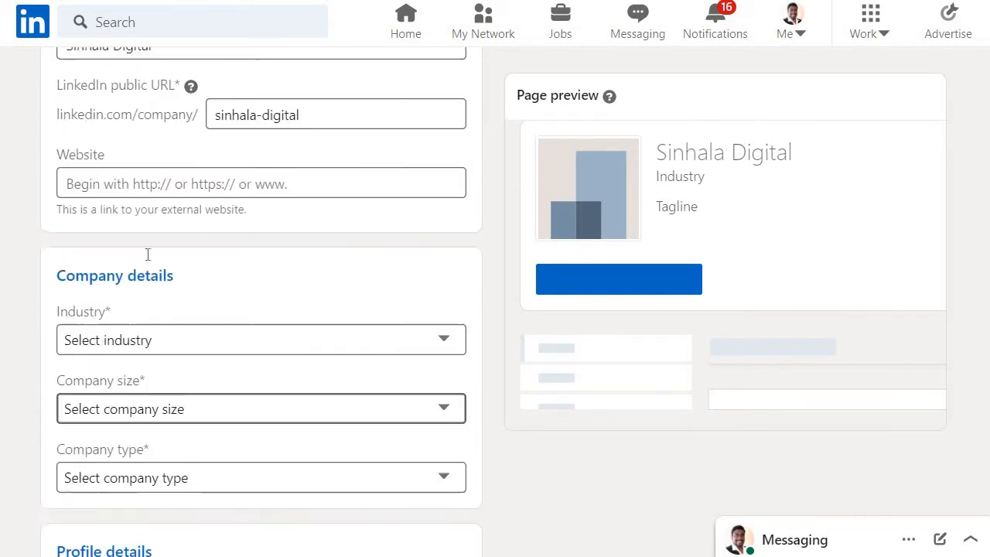
pyautogui.scroll(1, 148, 254)
pyautogui.click(122, 270)
pyautogui.click(294, 349)
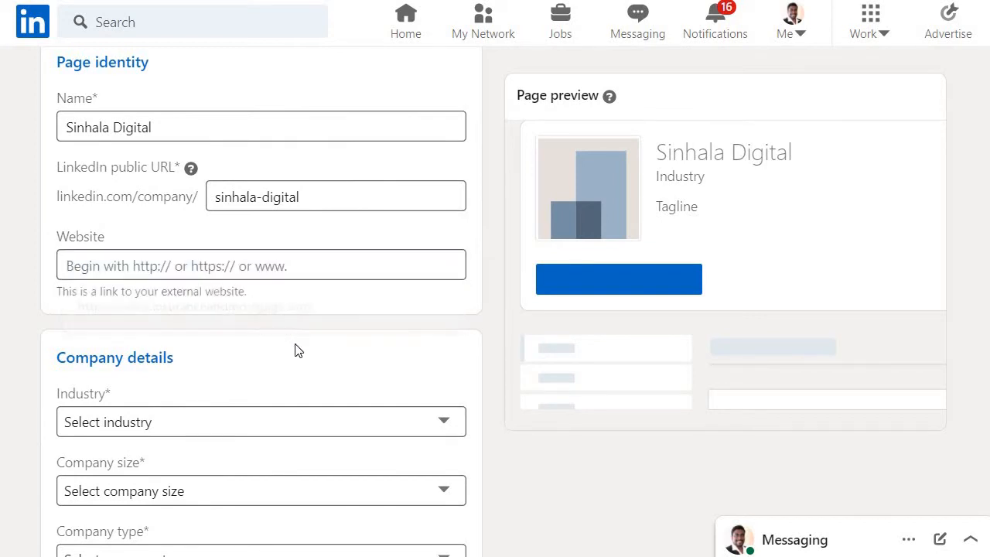
# Step: Look through the industry options in the company details and set the page's industry to Design
pyautogui.scroll(-1, 294, 345)
pyautogui.click(150, 326)
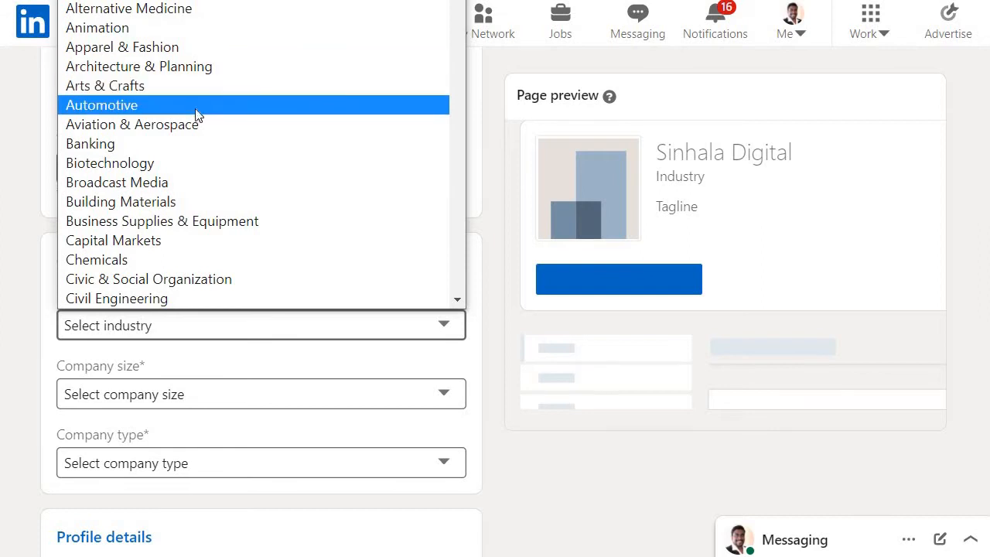
pyautogui.scroll(-2, 202, 130)
pyautogui.scroll(2, 210, 151)
pyautogui.scroll(-2, 215, 166)
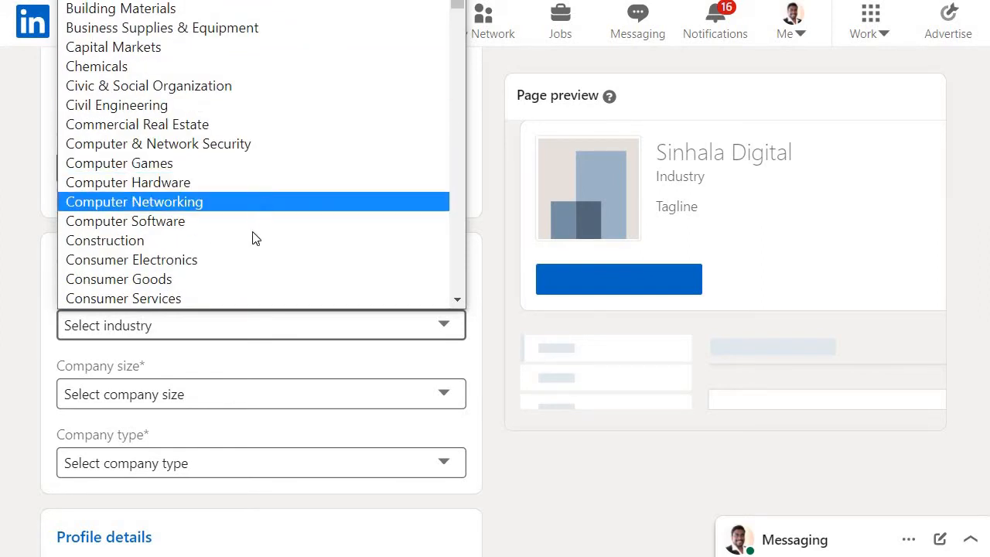
pyautogui.scroll(2, 250, 238)
pyautogui.scroll(-6, 250, 238)
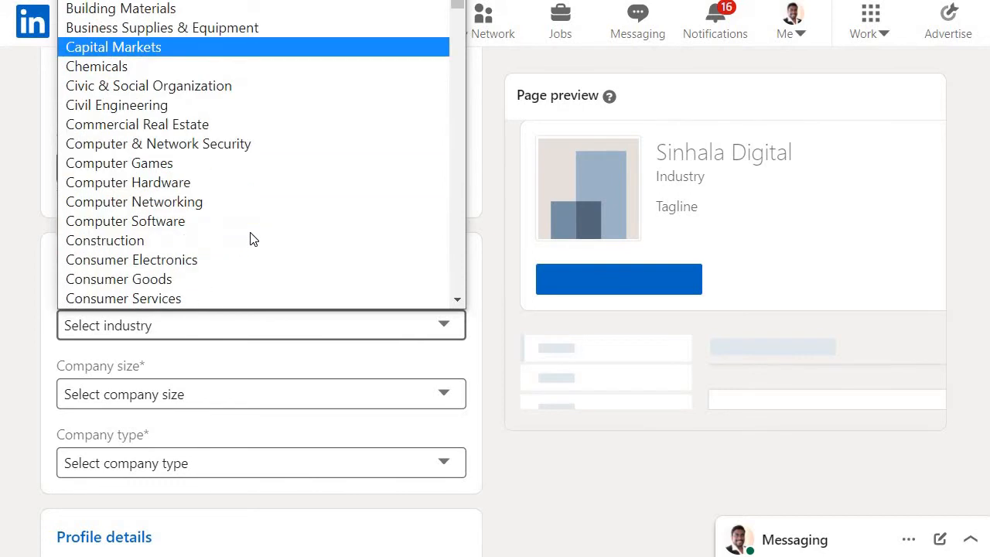
pyautogui.scroll(-8, 249, 237)
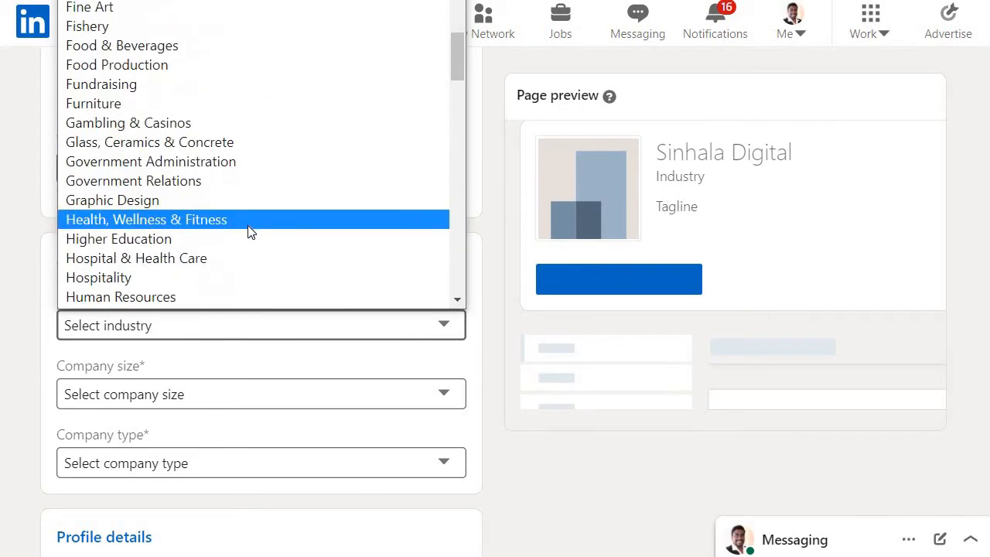
pyautogui.scroll(-11, 250, 233)
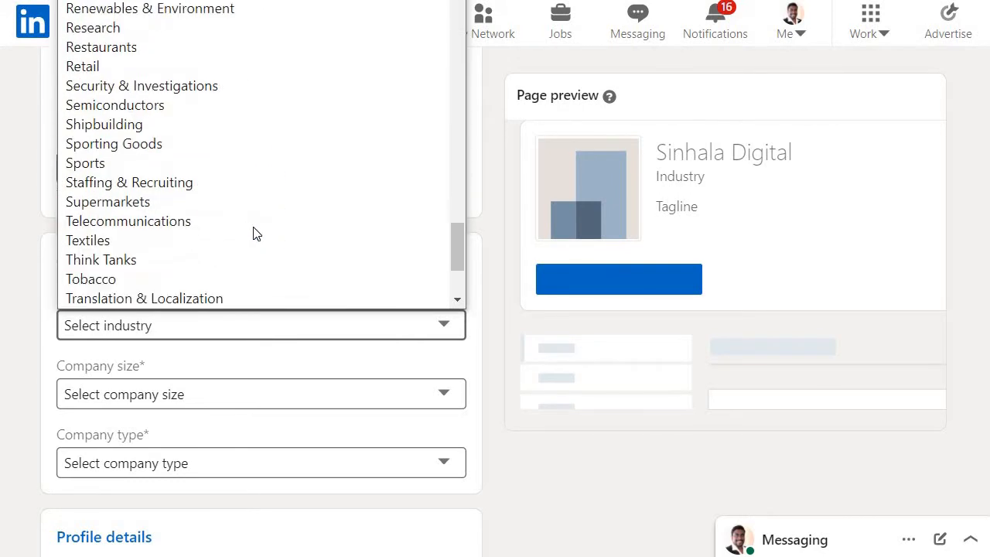
pyautogui.scroll(20, 464, 203)
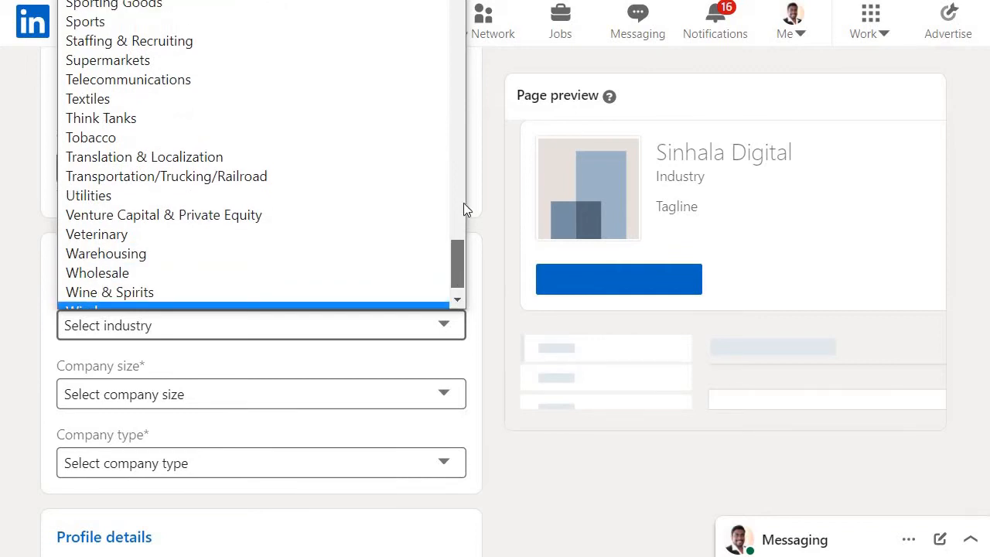
pyautogui.scroll(1, 262, 154)
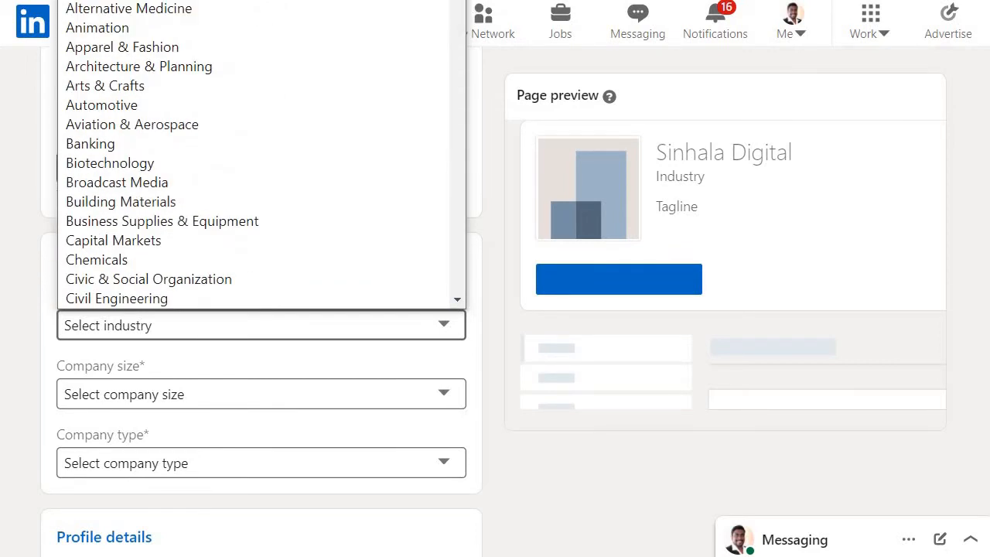
pyautogui.scroll(-1, 261, 155)
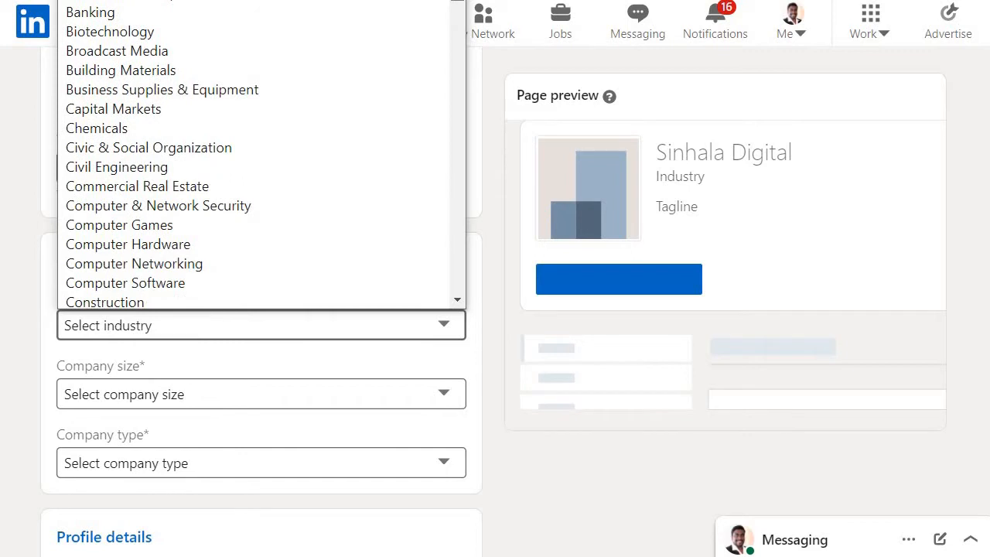
pyautogui.moveTo(474, 0); pyautogui.dragTo(464, 287)
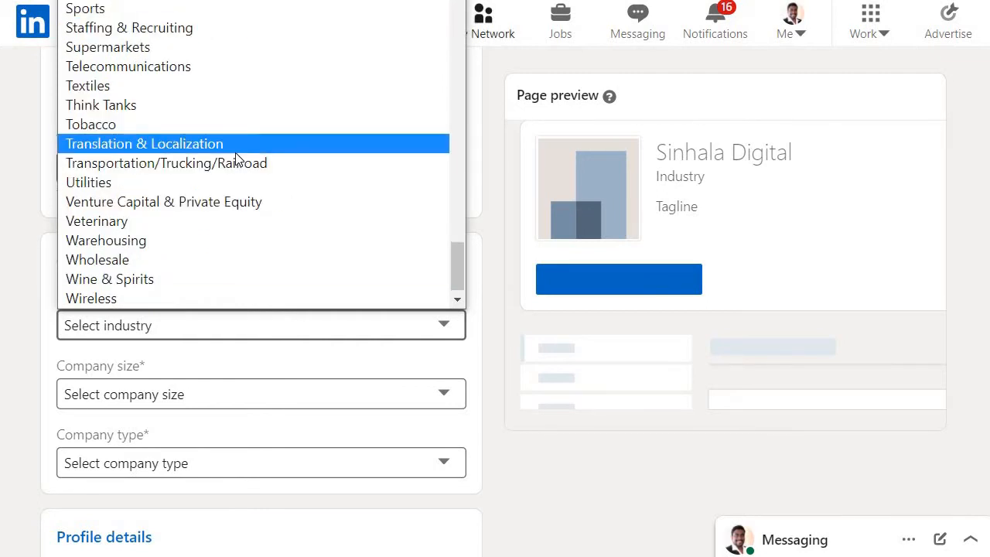
pyautogui.scroll(-1, 236, 162)
pyautogui.scroll(20, 236, 164)
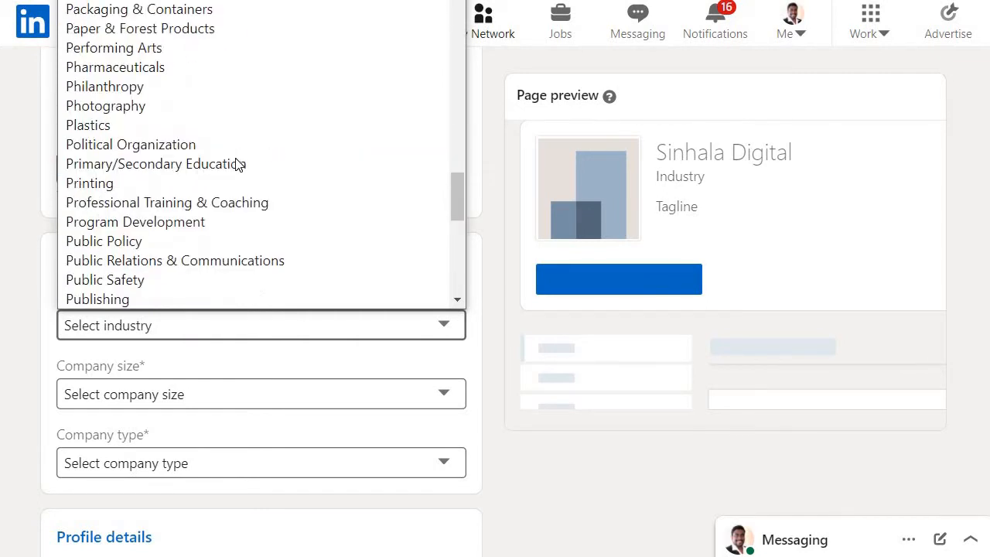
pyautogui.scroll(-4, 224, 197)
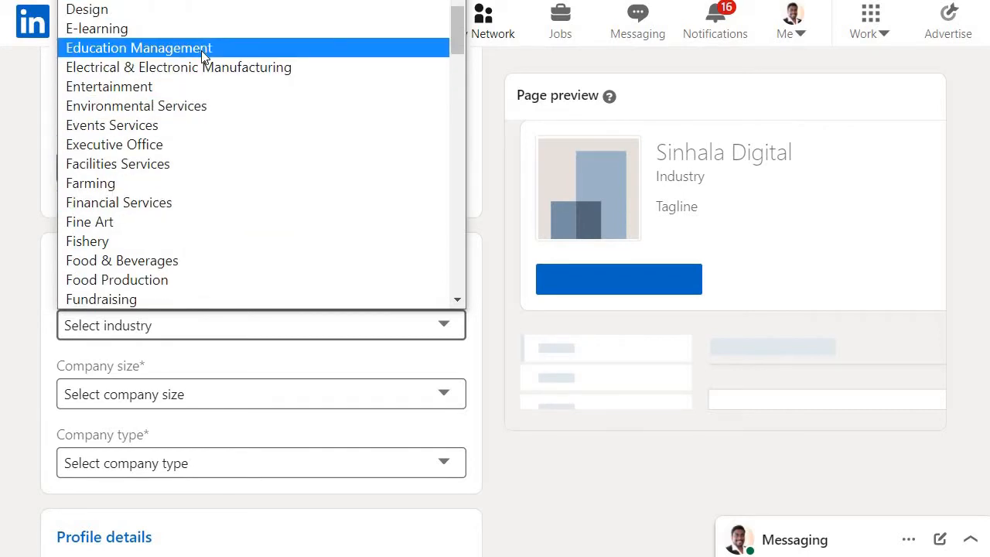
pyautogui.scroll(6, 201, 50)
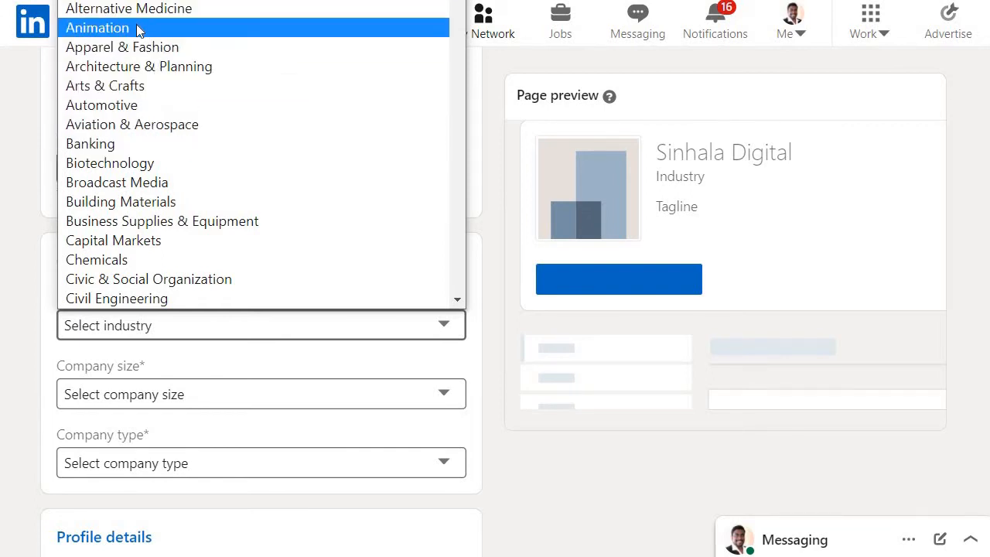
pyautogui.scroll(-5, 185, 89)
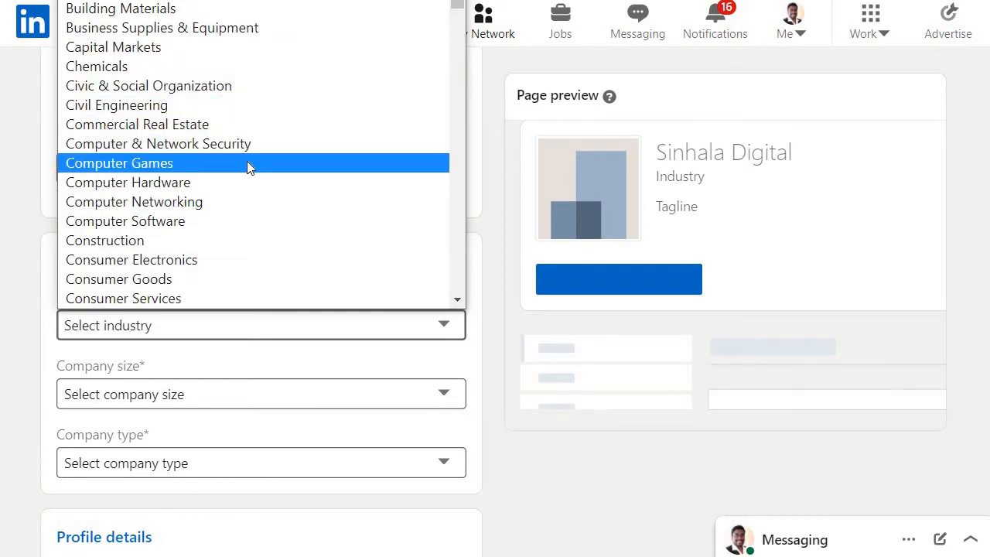
pyautogui.scroll(-3, 240, 170)
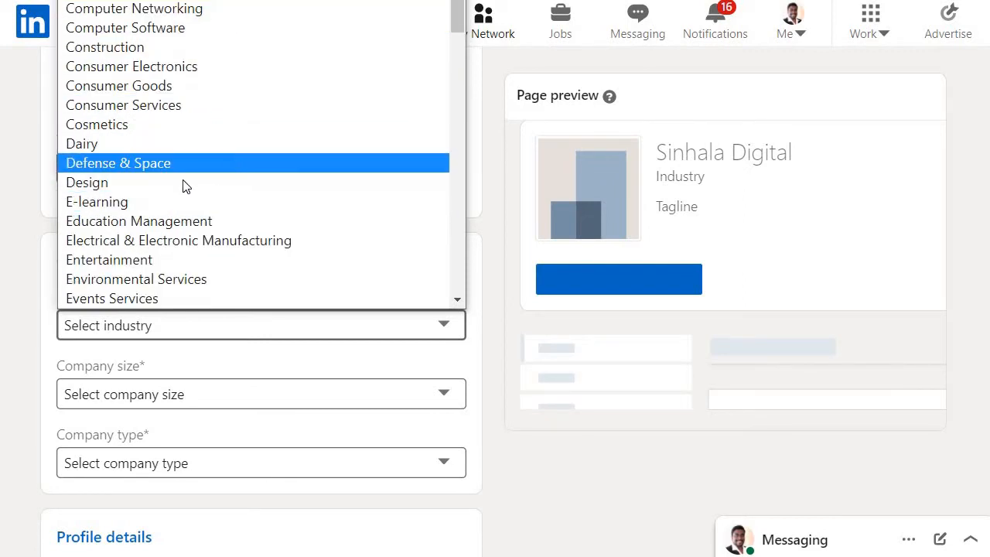
pyautogui.click(168, 186)
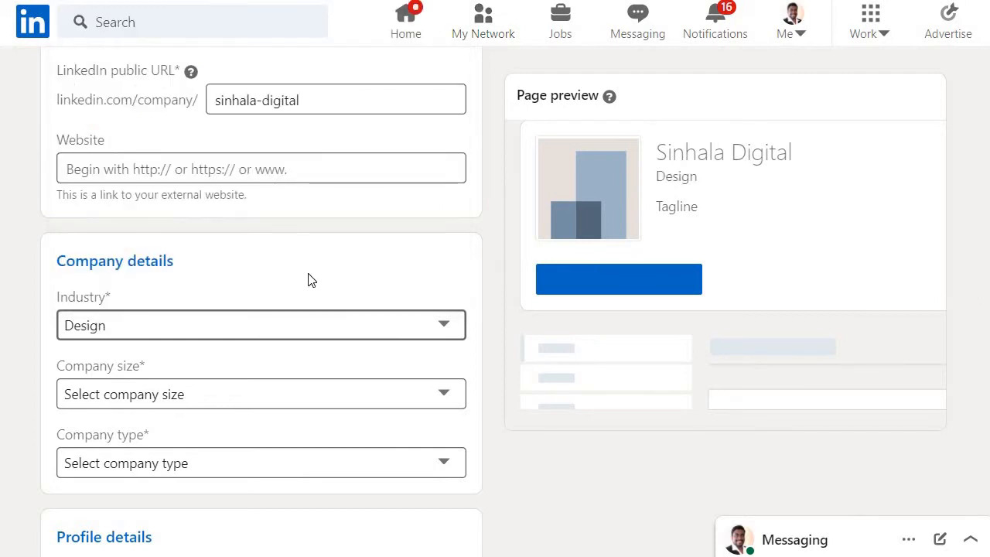
# Step: Set the company size to 2–10 employees and the company type to Self-employed
pyautogui.scroll(-1, 308, 280)
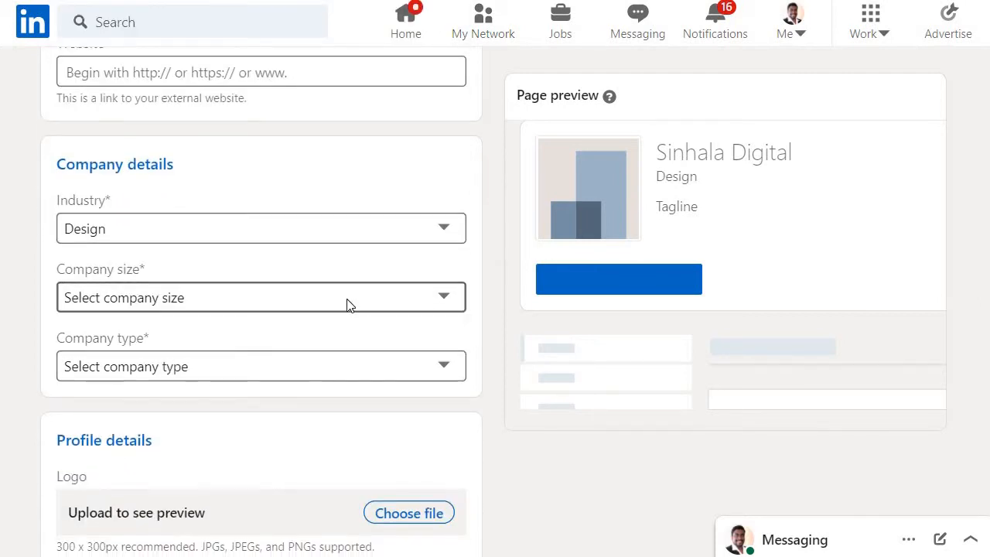
pyautogui.click(346, 305)
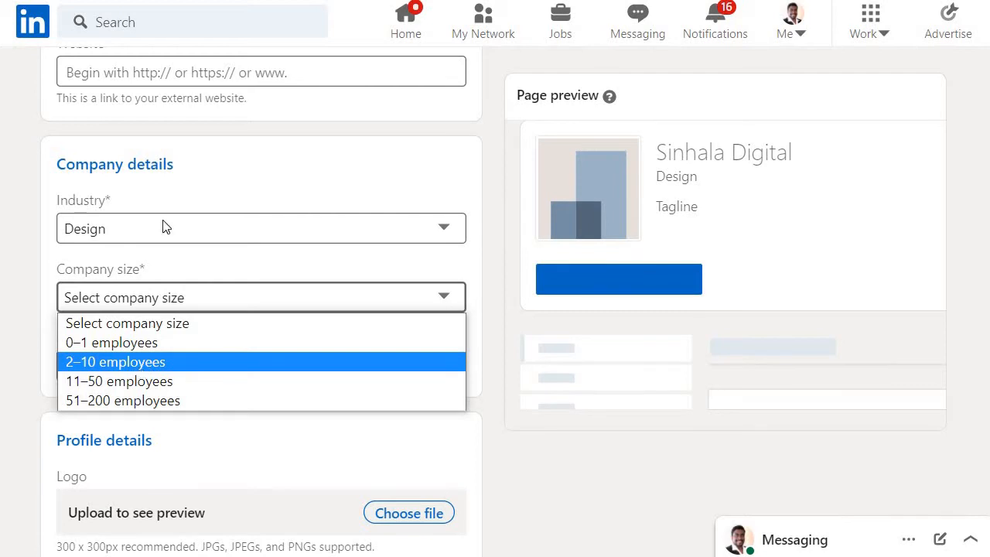
pyautogui.click(138, 362)
pyautogui.click(252, 300)
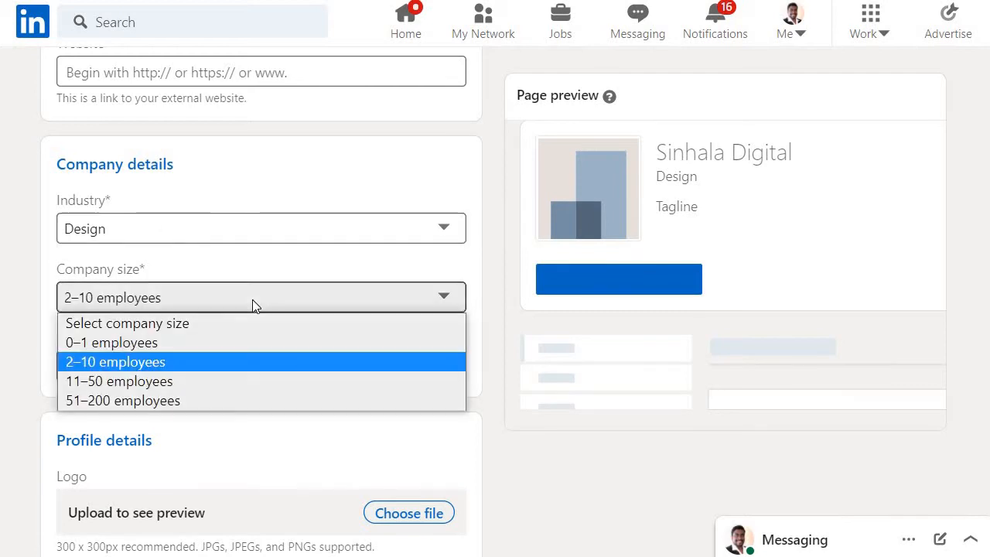
pyautogui.click(284, 271)
pyautogui.scroll(-1, 335, 308)
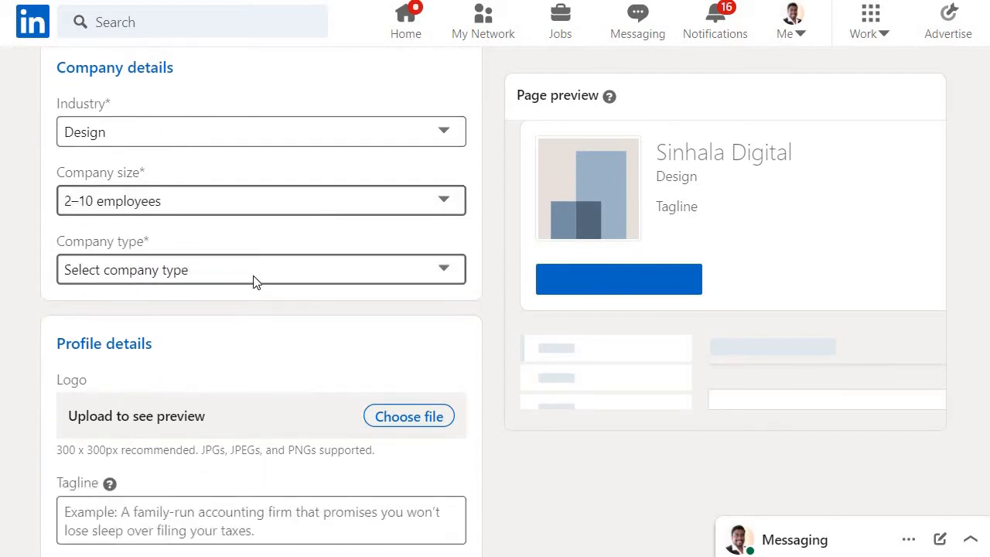
pyautogui.click(255, 279)
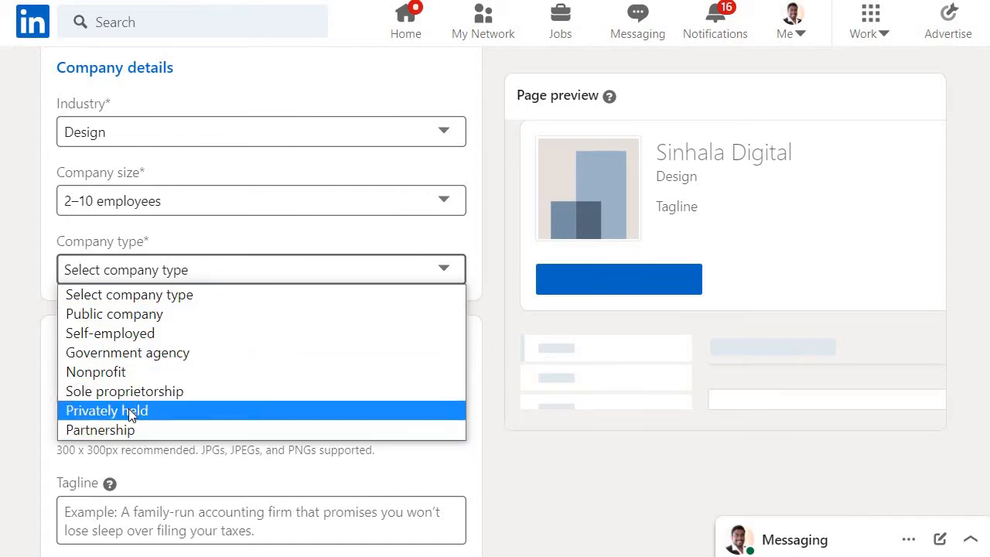
pyautogui.click(144, 331)
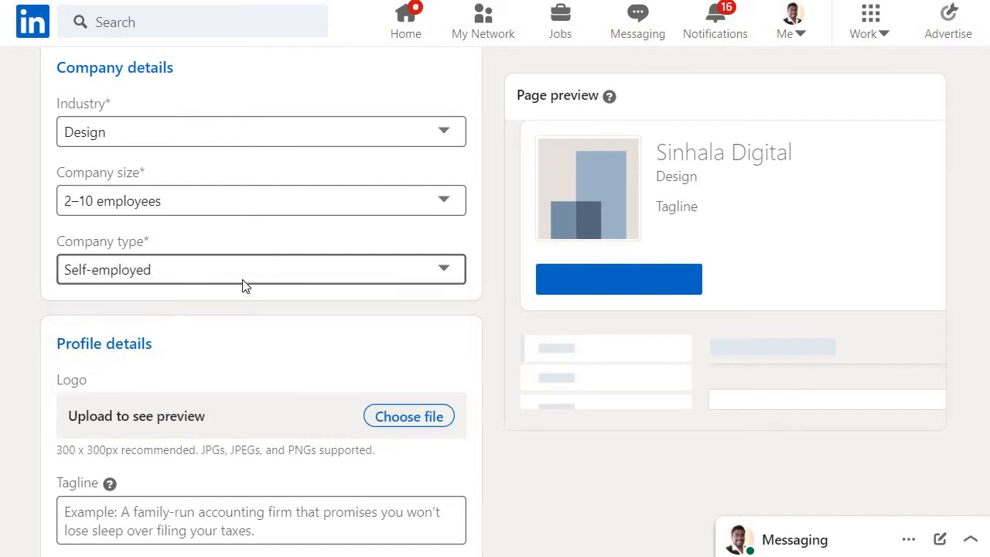
# Step: Switch to Canva and create a new blank Logo design of 500 × 500 px
pyautogui.scroll(-3, 299, 224)
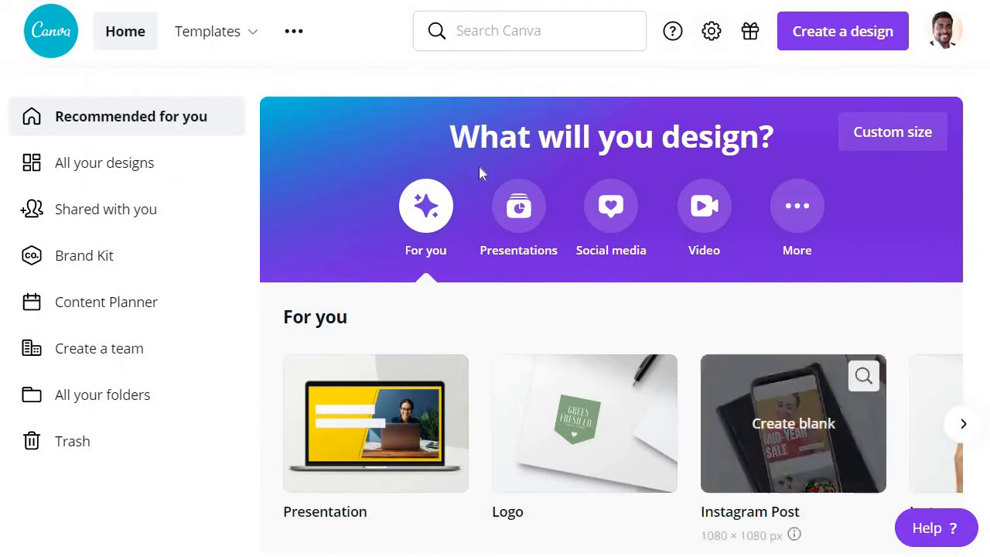
pyautogui.scroll(-2, 479, 167)
pyautogui.scroll(2, 635, 261)
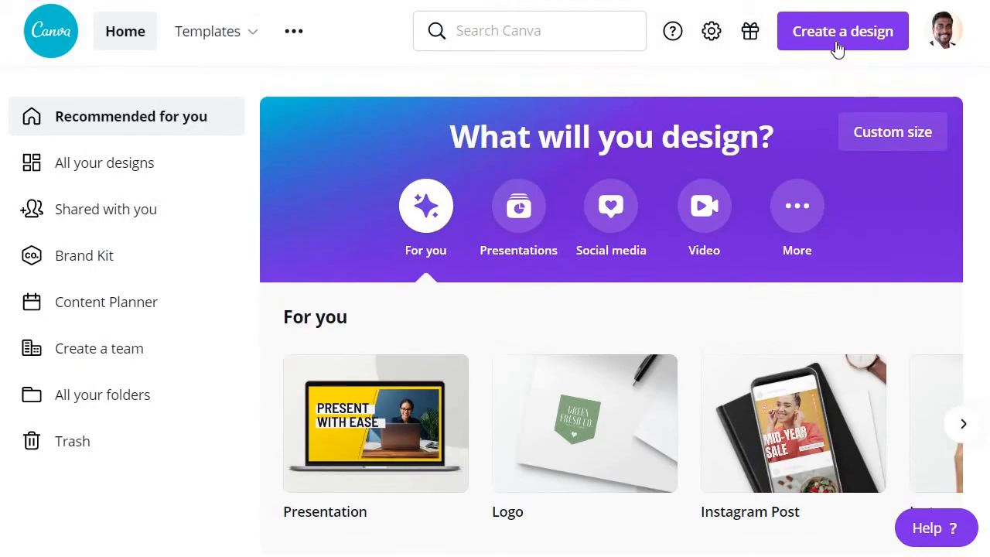
pyautogui.click(843, 35)
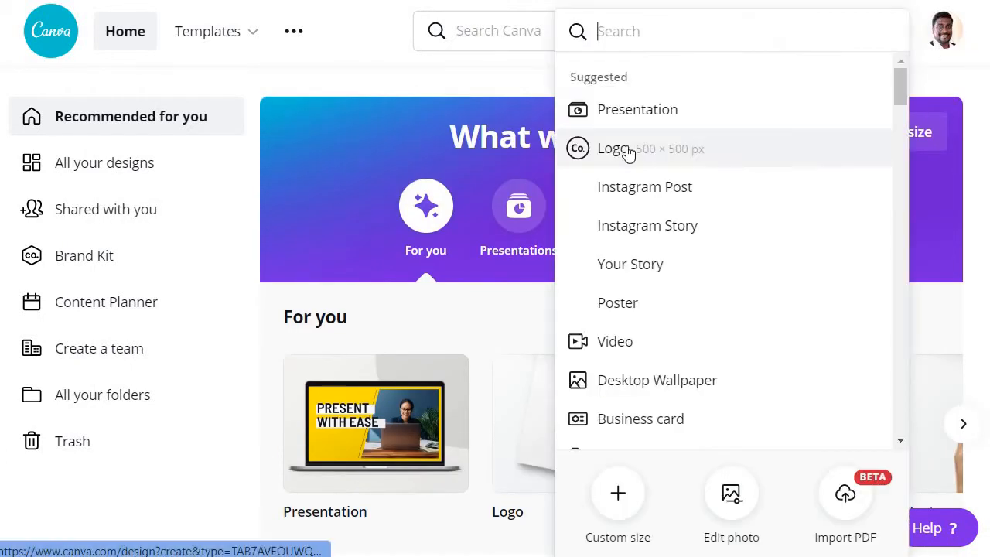
pyautogui.click(469, 76)
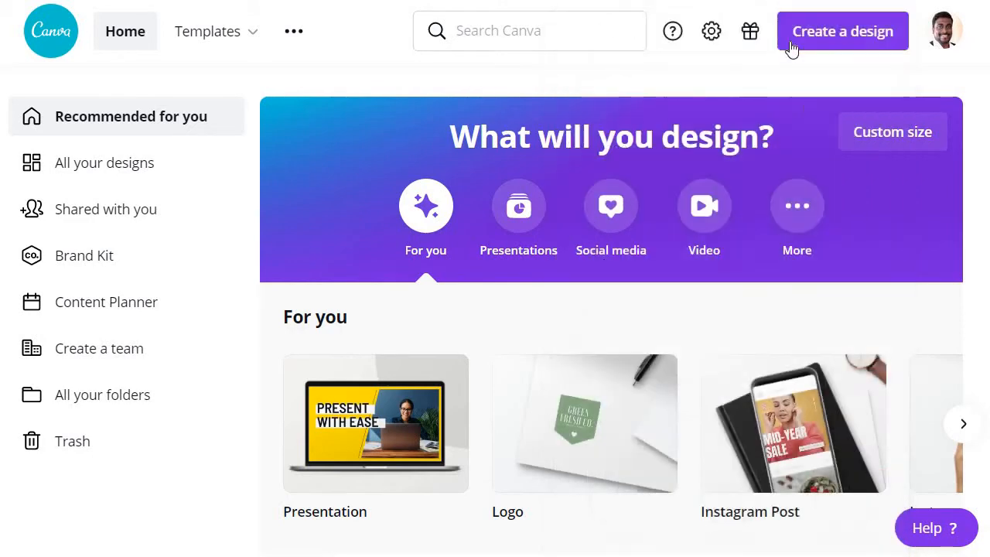
pyautogui.click(793, 43)
pyautogui.click(714, 173)
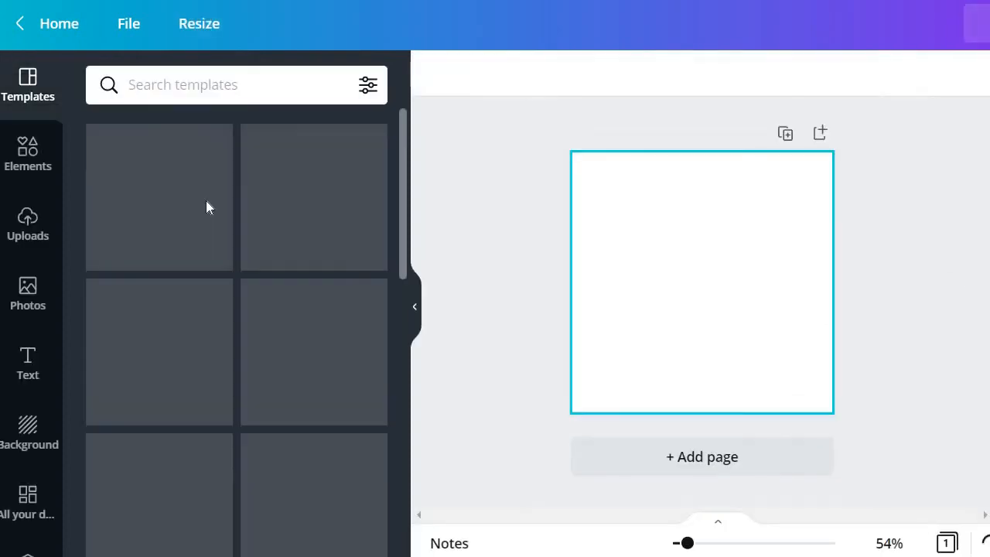
# Step: Dismiss the logo copyright help and apply the blue Corporate logo template from the recently used templates
pyautogui.click(33, 304)
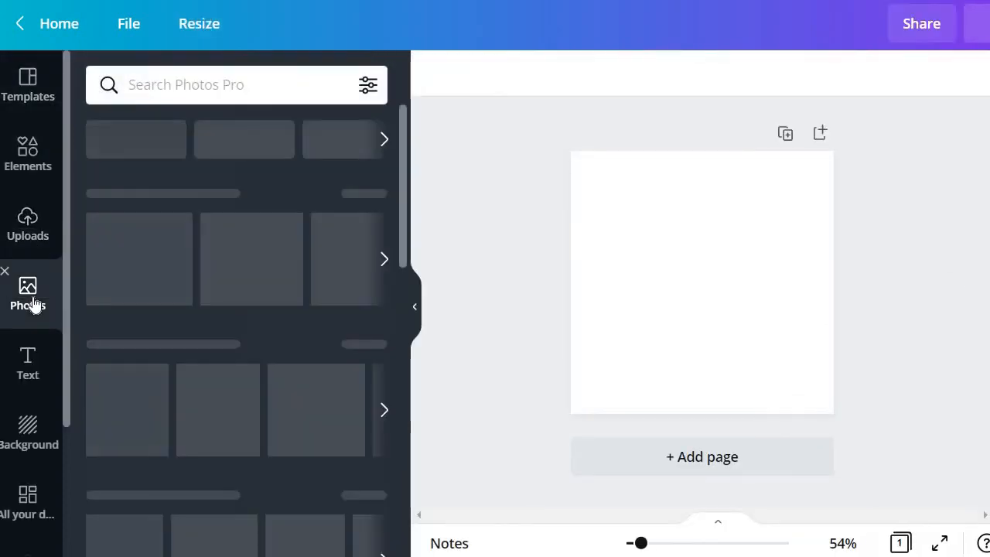
pyautogui.click(46, 91)
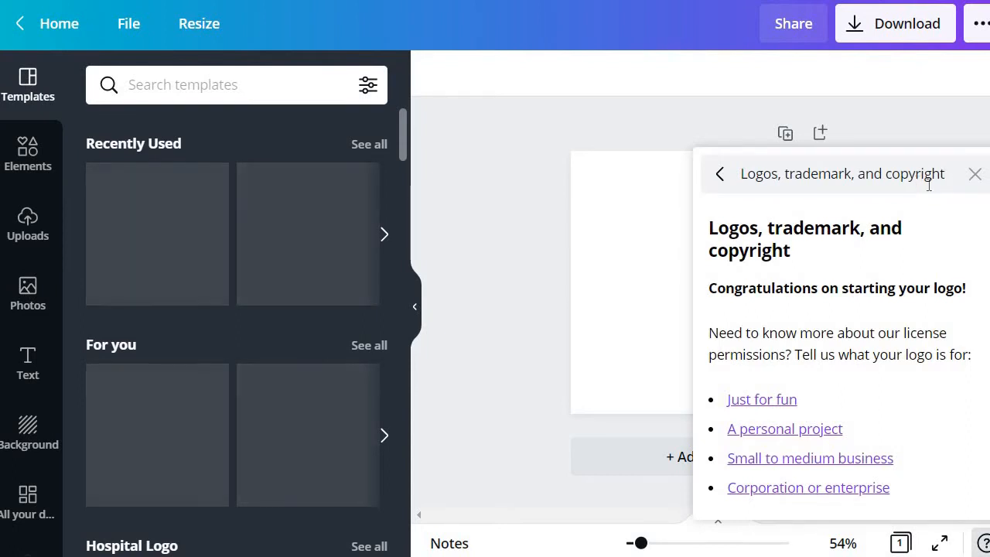
pyautogui.click(976, 174)
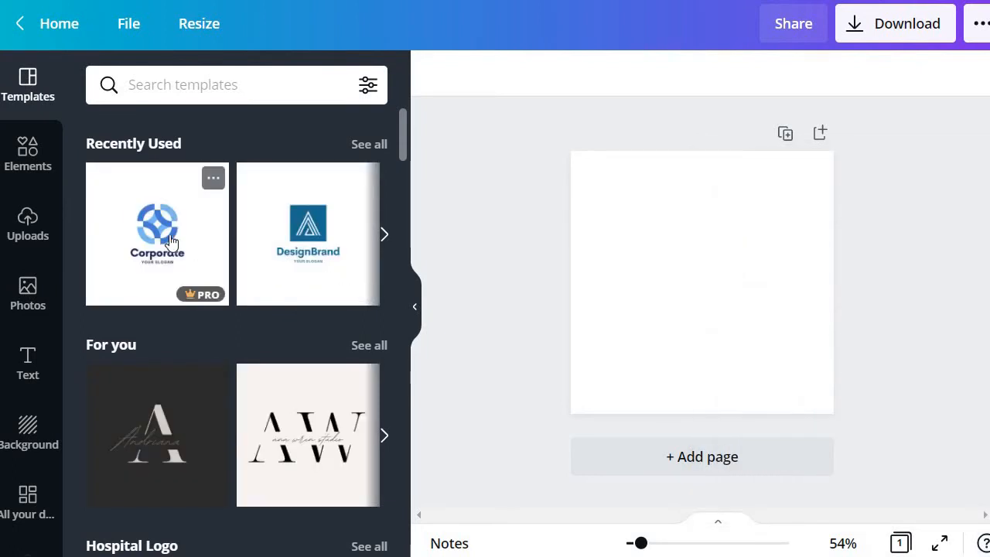
pyautogui.click(170, 252)
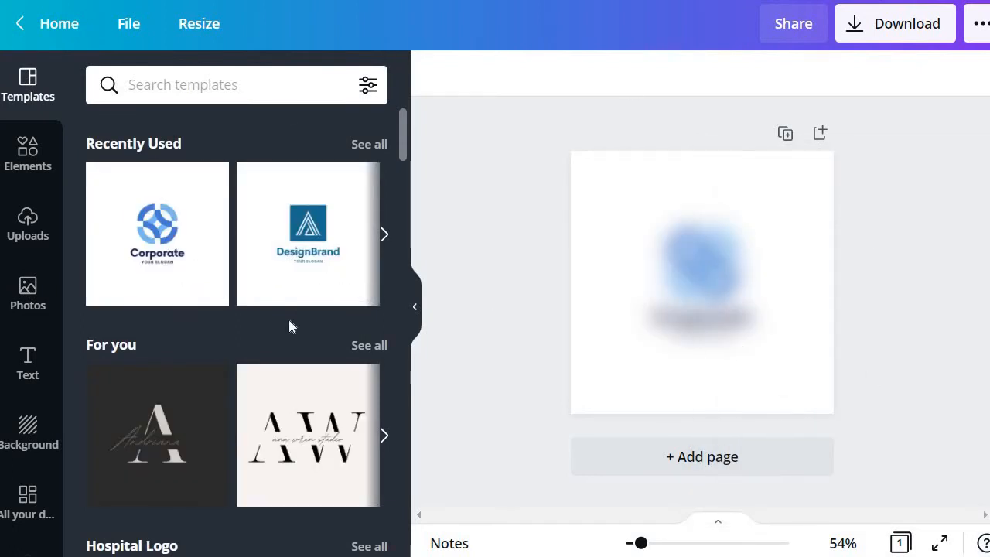
pyautogui.scroll(-12, 309, 283)
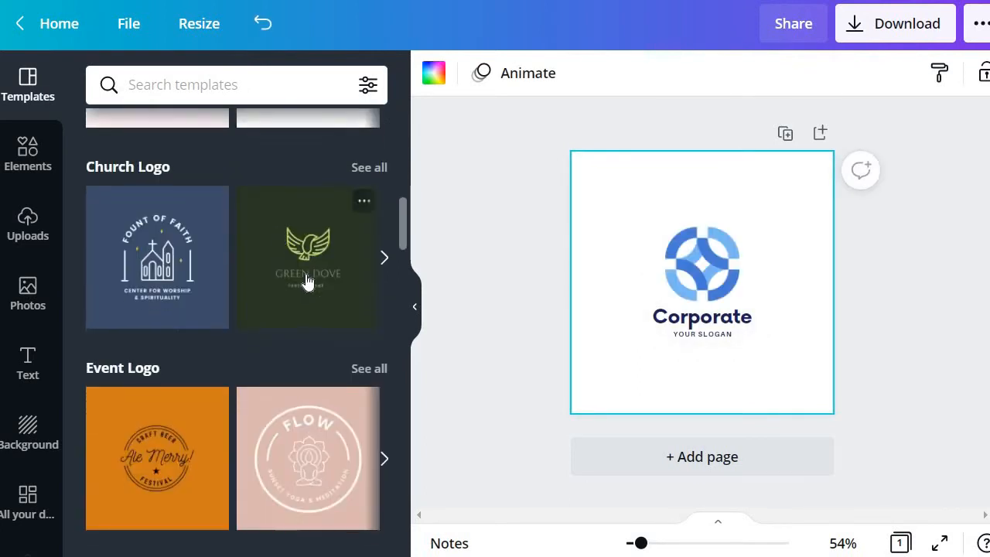
# Step: Replace the logo's "Corporate" text with "Sinhala Digital"
pyautogui.click(700, 324)
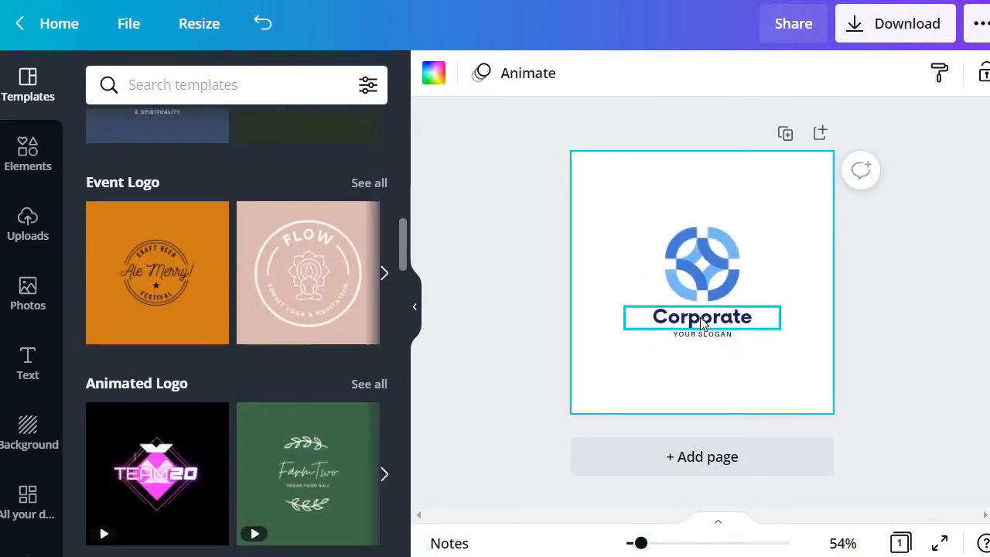
pyautogui.click(759, 316)
pyautogui.moveTo(758, 316); pyautogui.dragTo(624, 317)
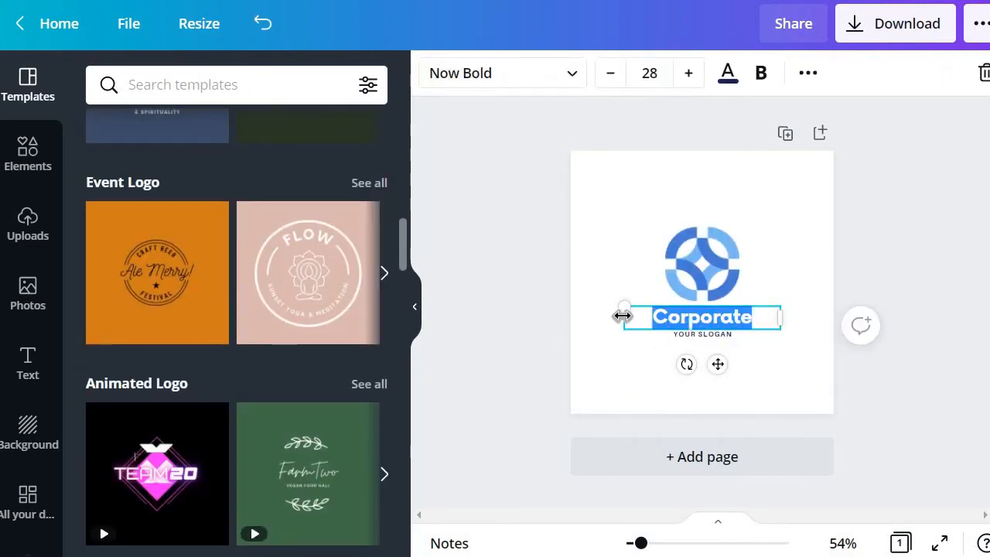
pyautogui.write('Sinhala')
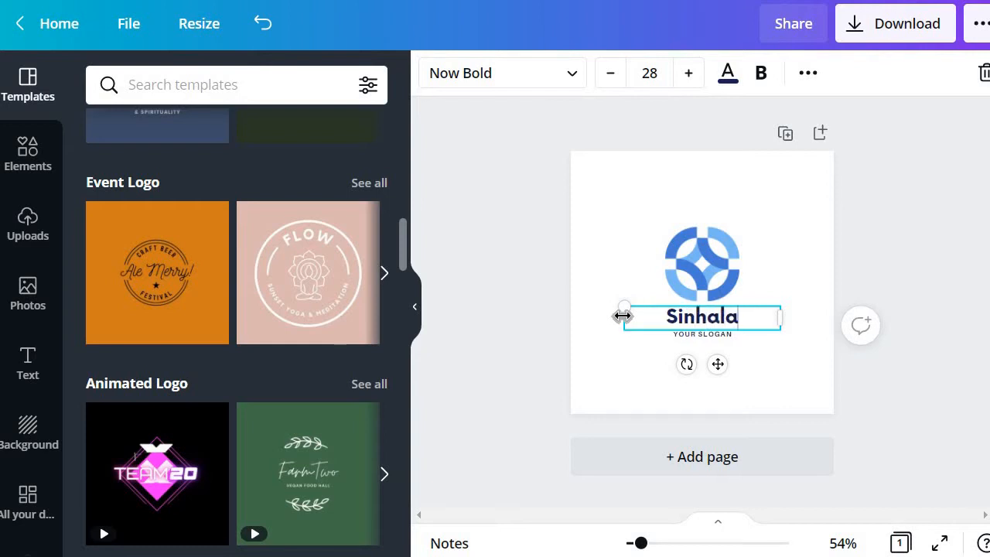
pyautogui.write(' Digtia')
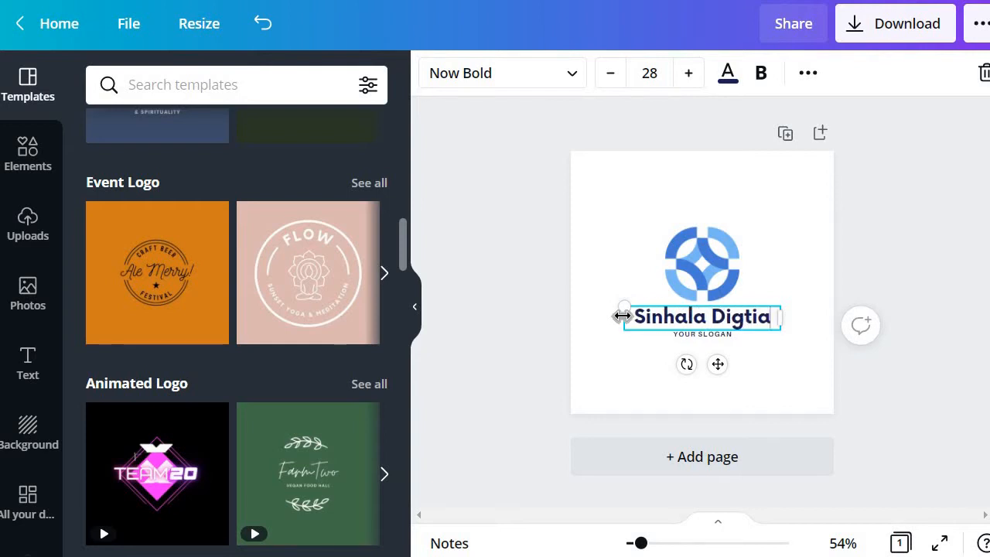
pyautogui.press('BackSpace')
pyautogui.press('BackSpace')
pyautogui.press('BackSpace')
pyautogui.write('ital')
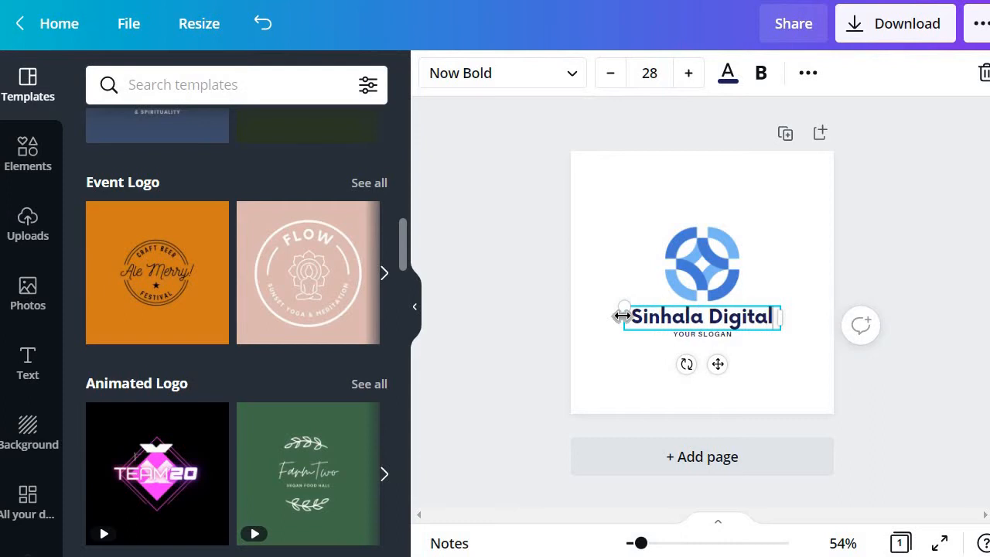
# Step: Delete the slogan line under the company name and move the name slightly down, away from the logo symbol
pyautogui.click(696, 353)
pyautogui.click(699, 332)
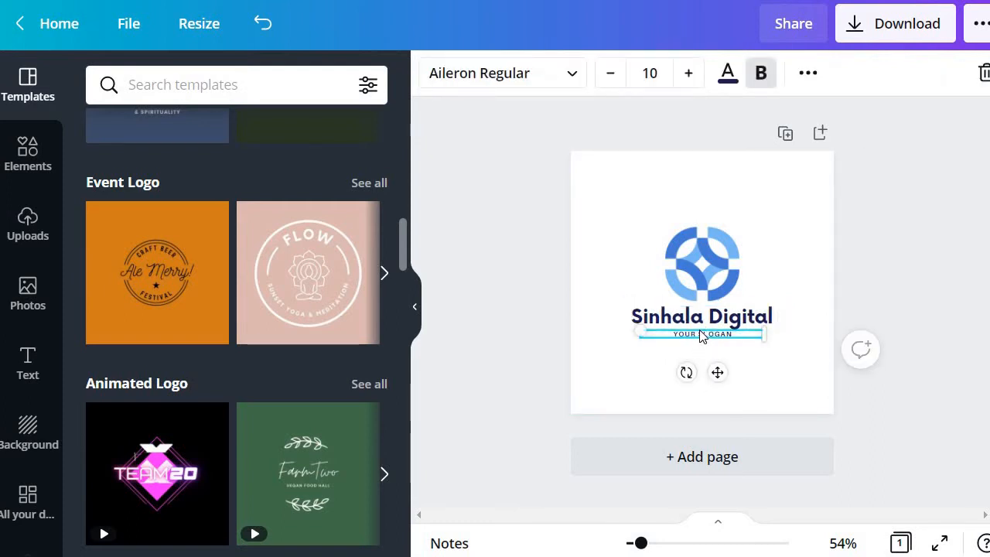
pyautogui.press('Delete')
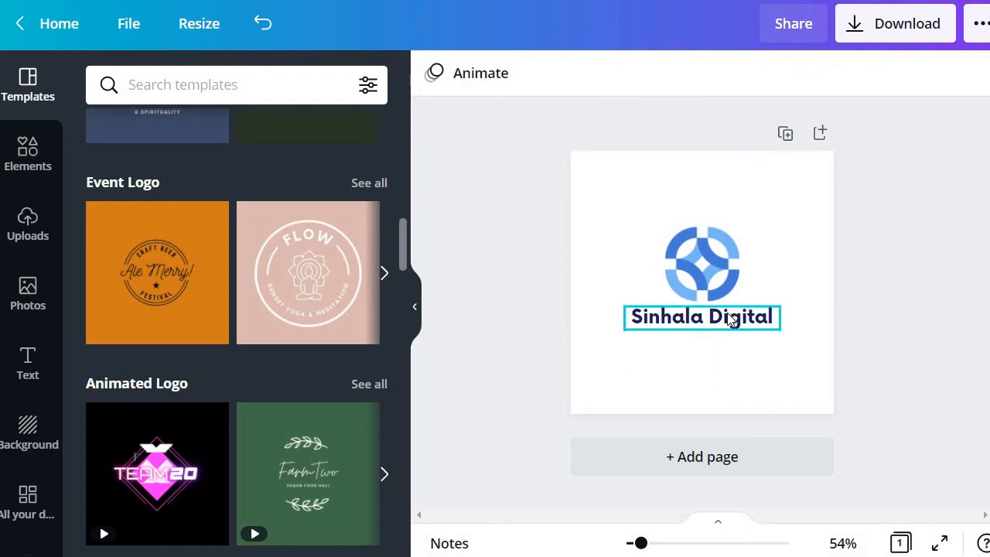
pyautogui.click(731, 321)
pyautogui.moveTo(731, 321); pyautogui.dragTo(731, 327)
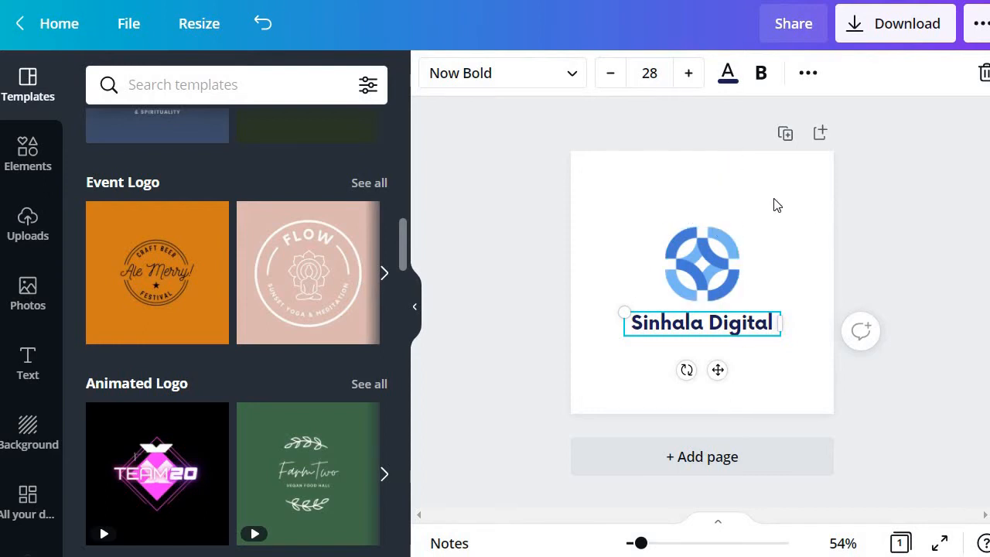
# Step: Set the logo's background colour to the light grey default colour
pyautogui.click(744, 200)
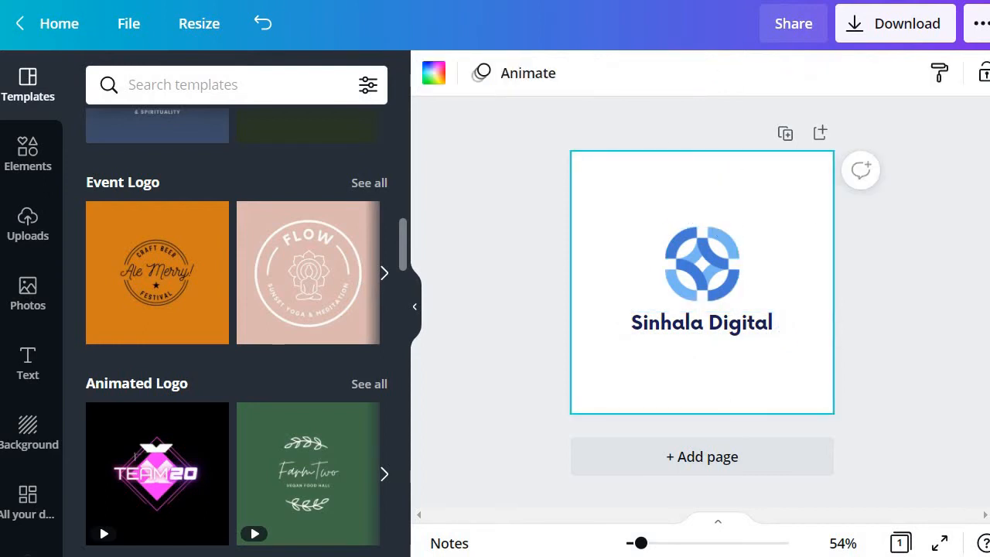
pyautogui.click(433, 74)
pyautogui.click(275, 185)
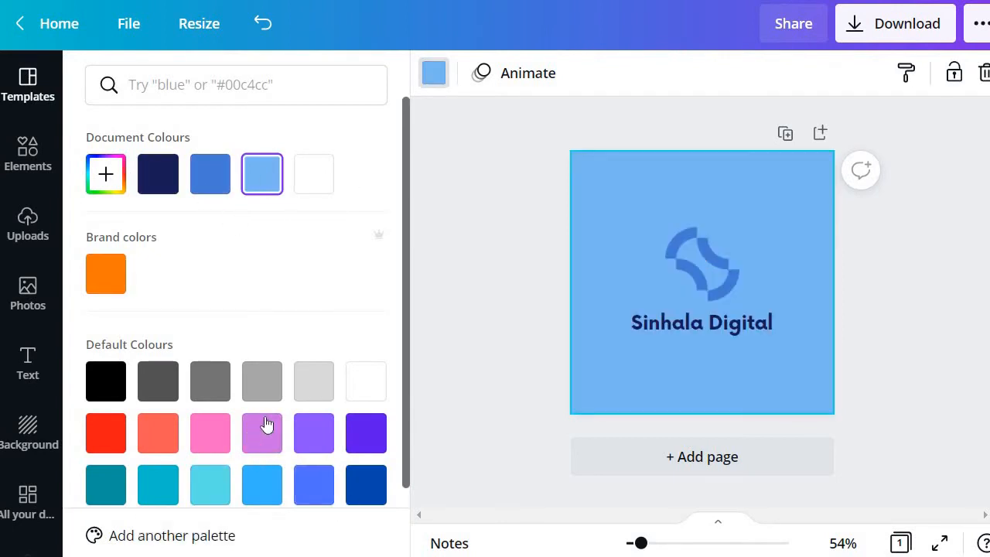
pyautogui.click(310, 396)
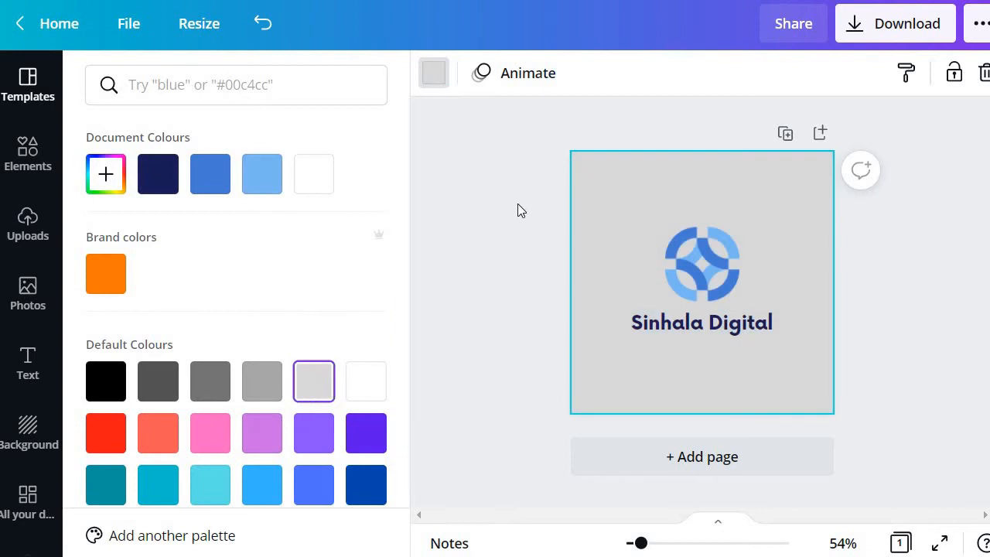
pyautogui.click(544, 160)
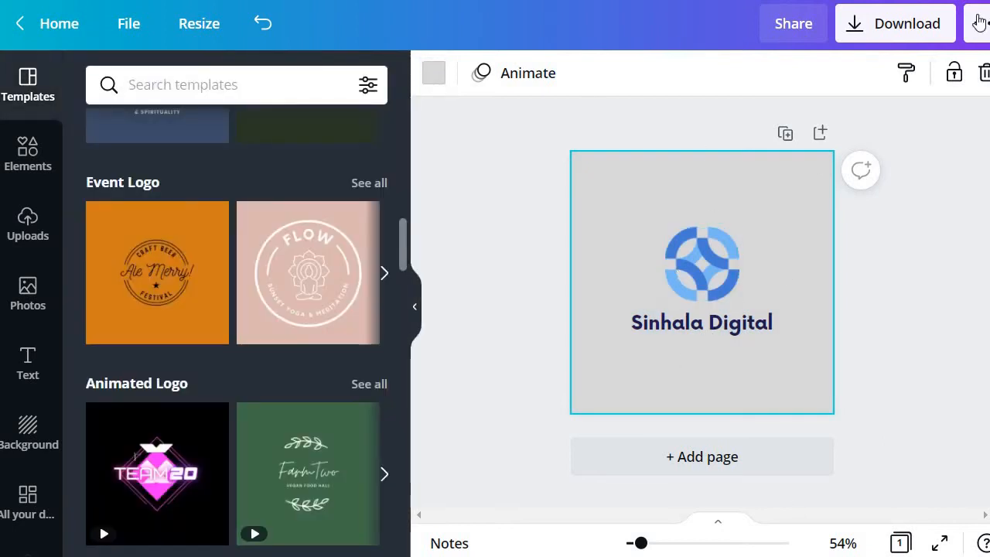
# Step: Download the logo as a JPG file and dismiss the saved-design message
pyautogui.click(879, 34)
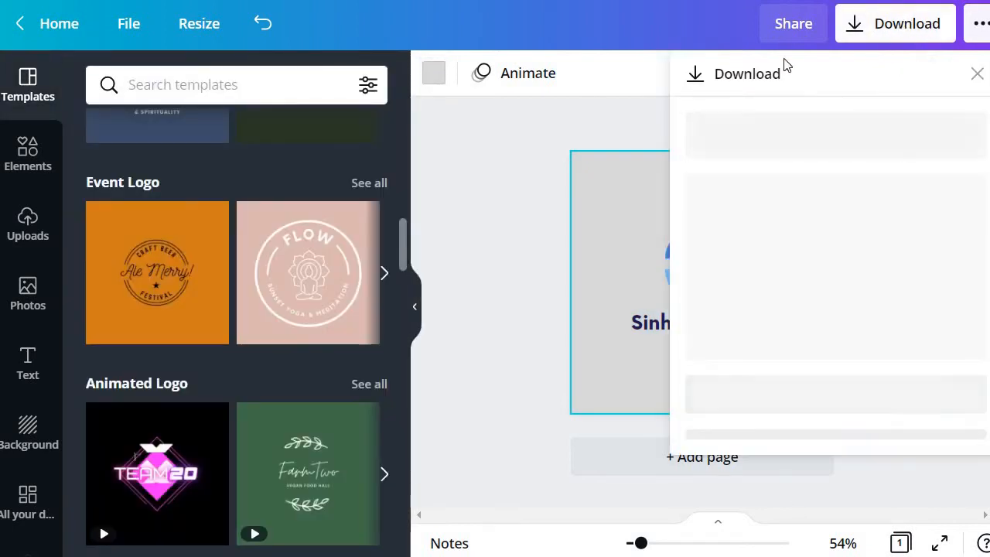
pyautogui.click(747, 161)
pyautogui.click(755, 207)
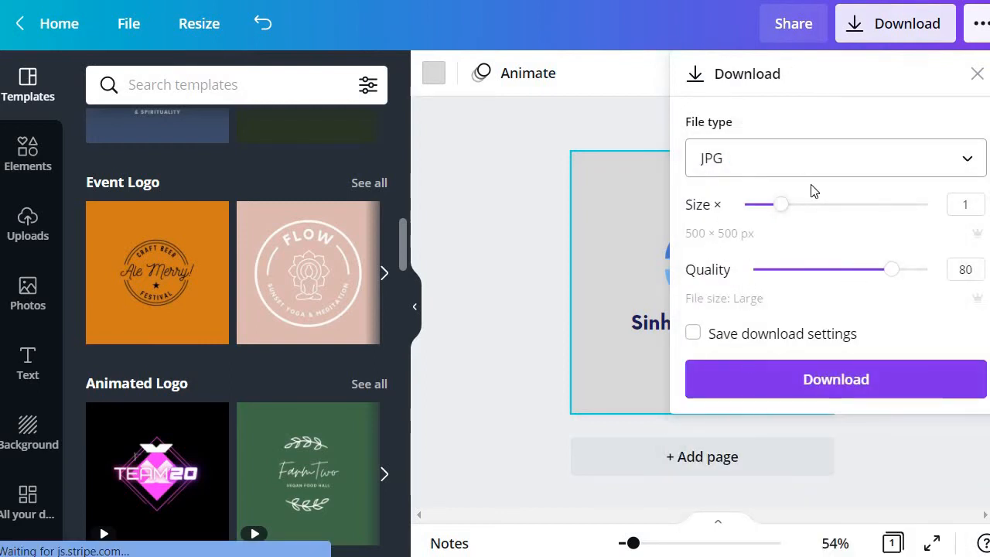
pyautogui.click(803, 387)
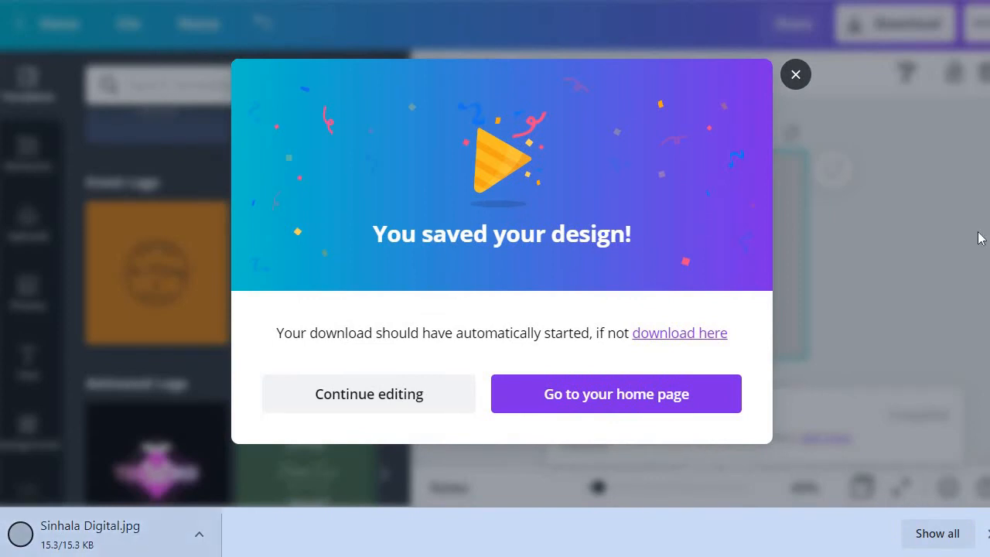
pyautogui.click(799, 76)
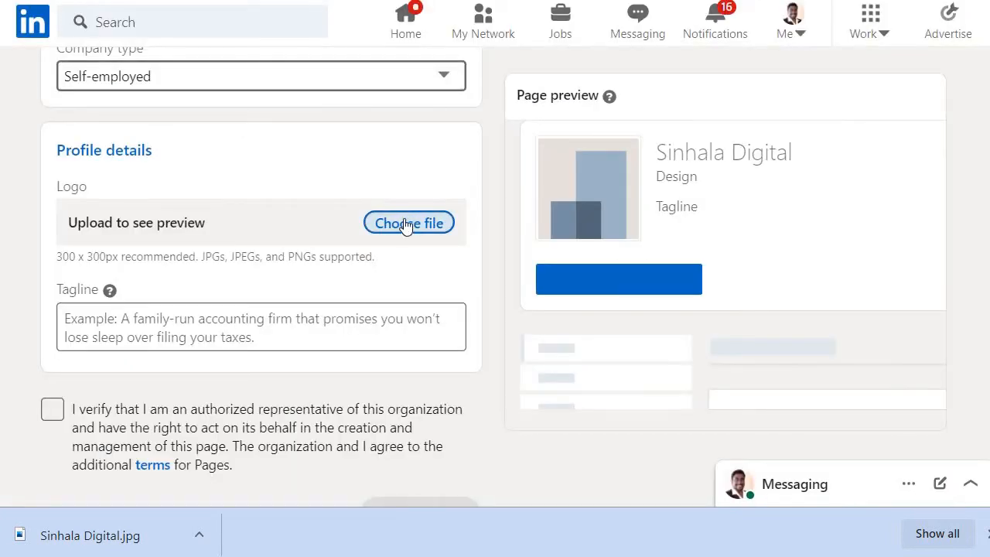
# Step: On the LinkedIn page form, upload today's Sinhala Digital image from Downloads as the page logo
pyautogui.click(412, 219)
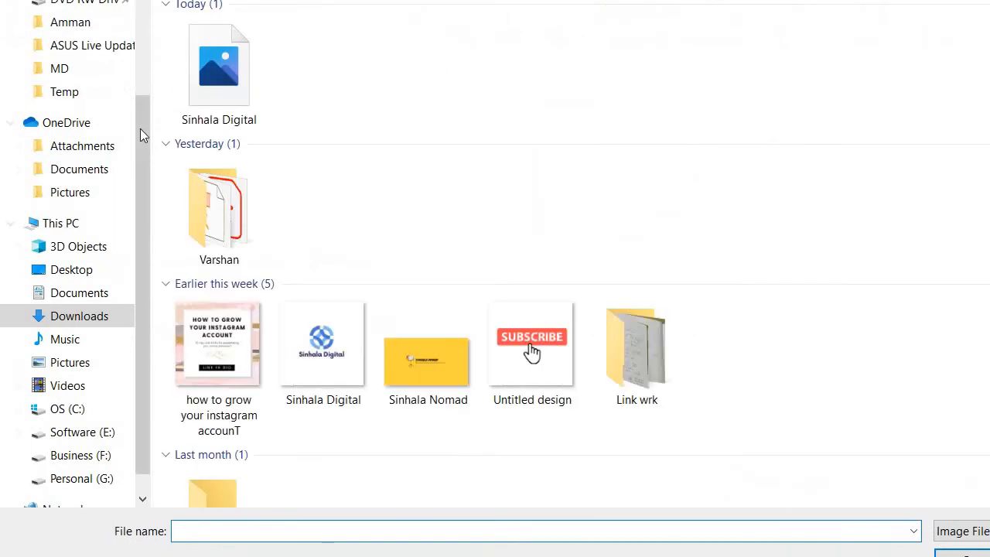
pyautogui.click(212, 84)
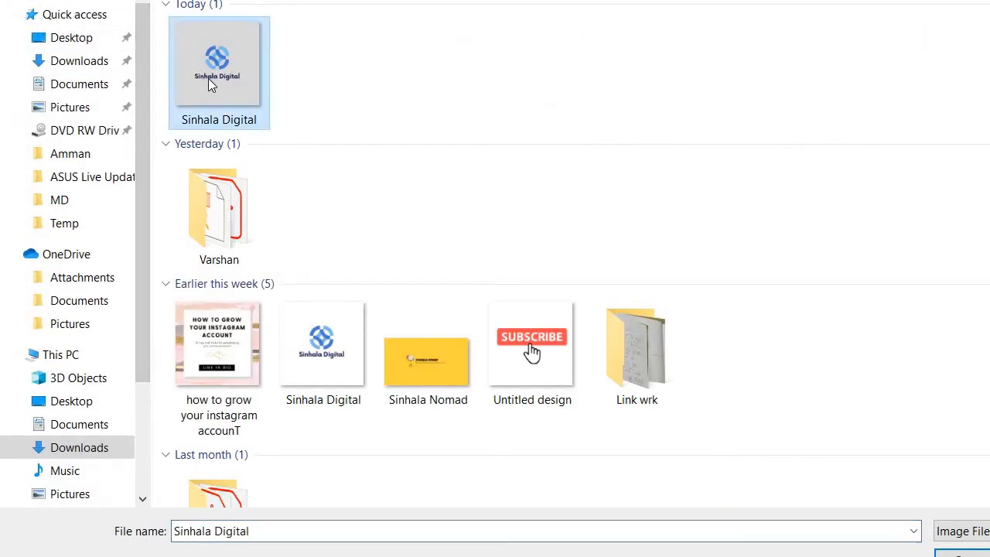
pyautogui.press('Return')
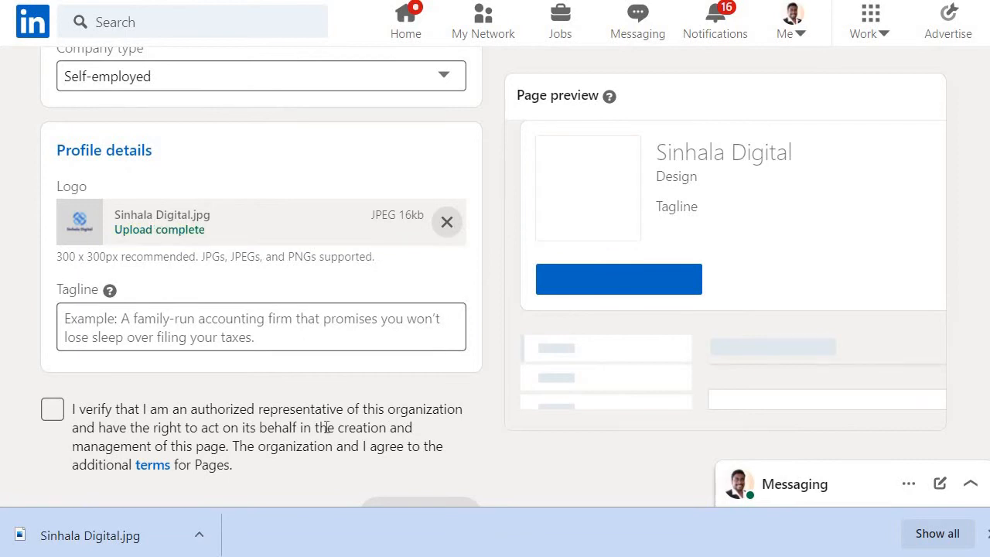
# Step: Enter "We promote Digital Marketing" as the page's tagline
pyautogui.click(133, 322)
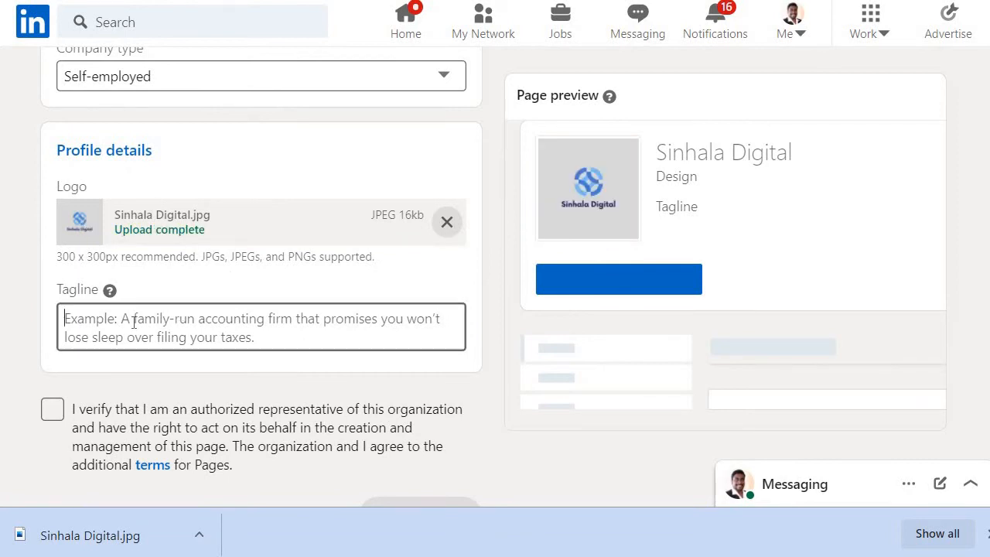
pyautogui.write('We ')
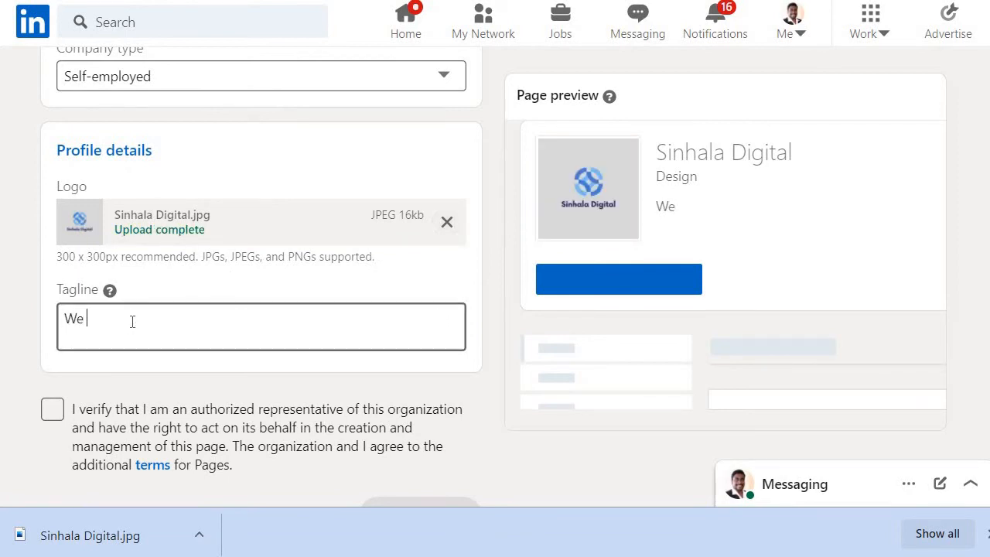
pyautogui.write('pom')
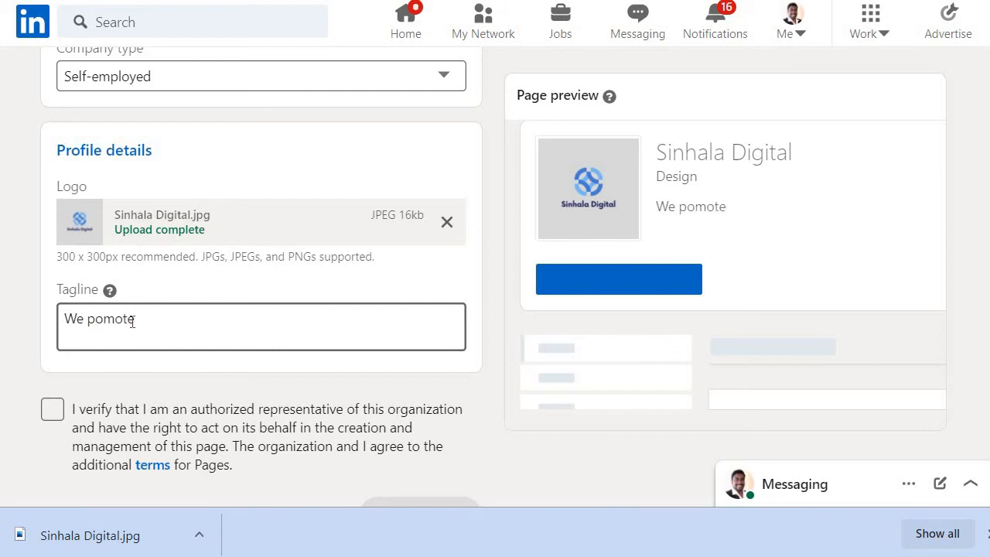
pyautogui.write('ote')
pyautogui.press('BackSpace')
pyautogui.press('BackSpace')
pyautogui.press('BackSpace')
pyautogui.press('BackSpace')
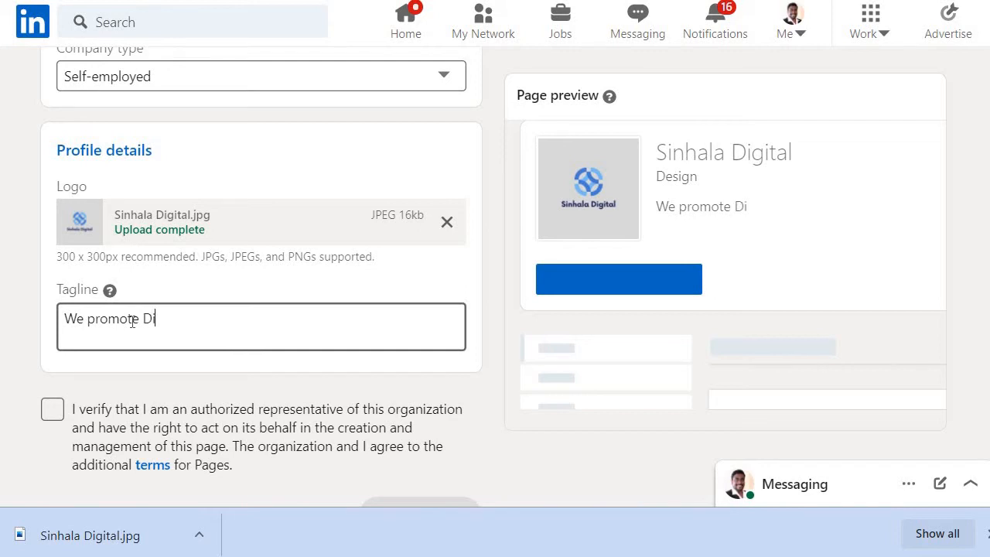
pyautogui.write('Marketing')
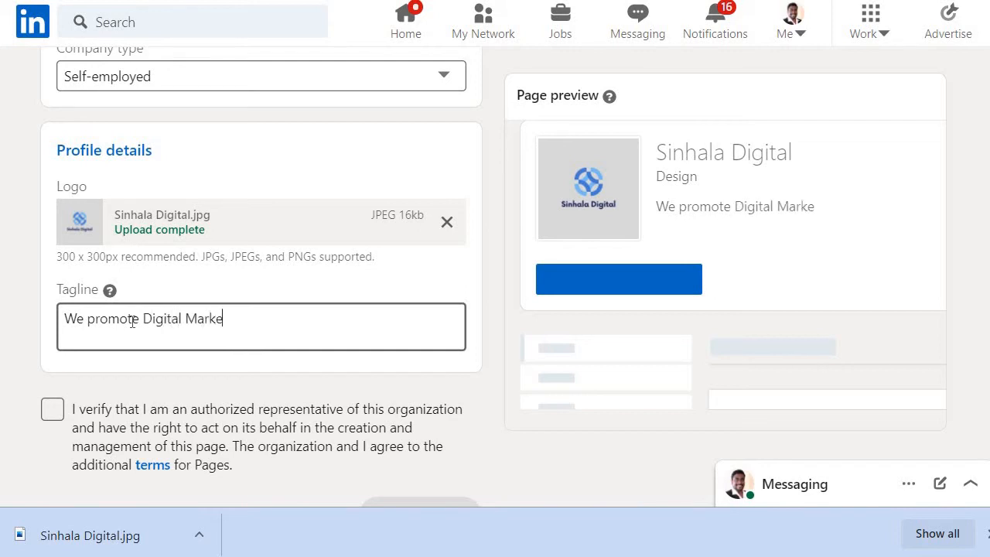
# Step: Verify being an authorized representative of the organization and create the page
pyautogui.click(62, 416)
pyautogui.scroll(-1, 309, 433)
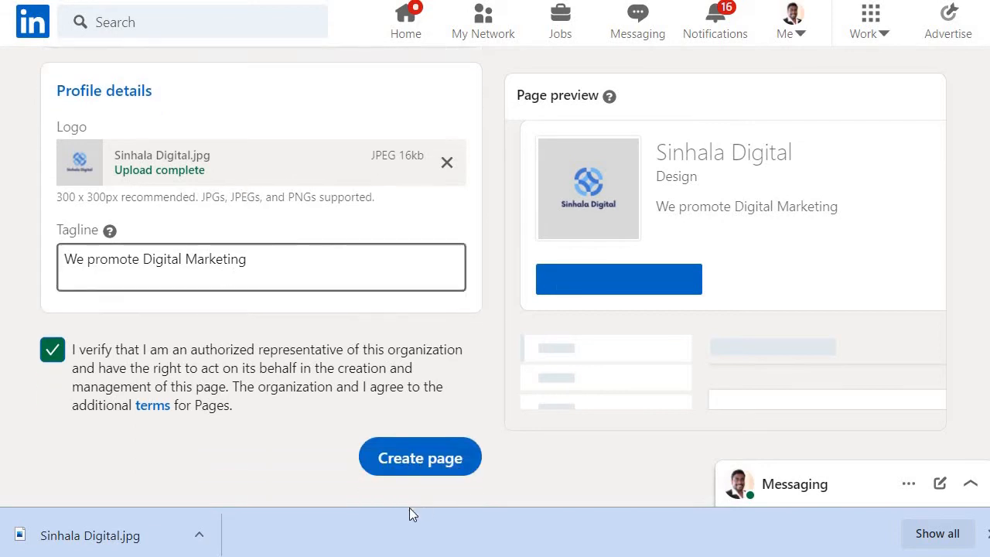
pyautogui.click(419, 449)
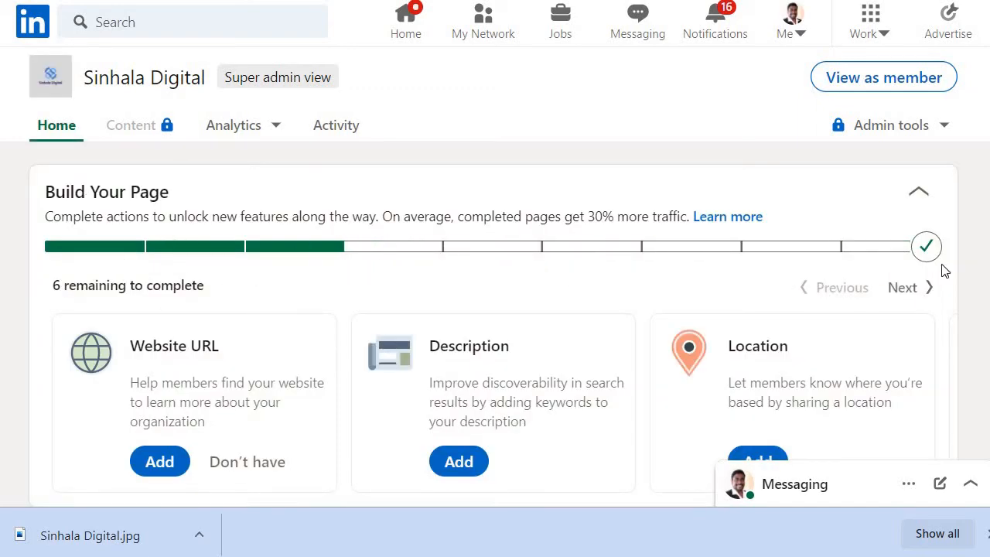
# Step: Open the new page's overview details through its Website URL task and enter the description "We promote Digital Marketing"
pyautogui.scroll(-3, 349, 203)
pyautogui.scroll(3, 347, 204)
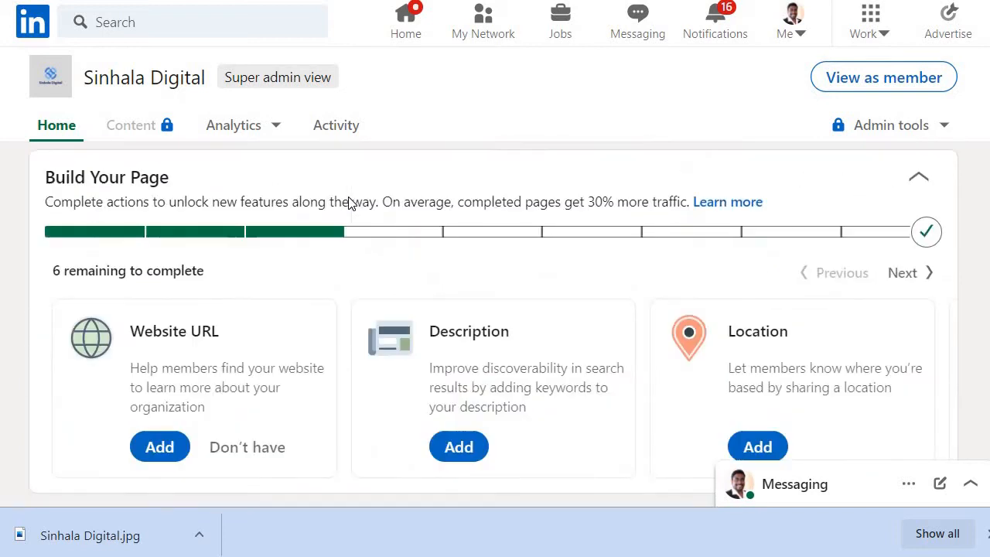
pyautogui.scroll(-3, 476, 237)
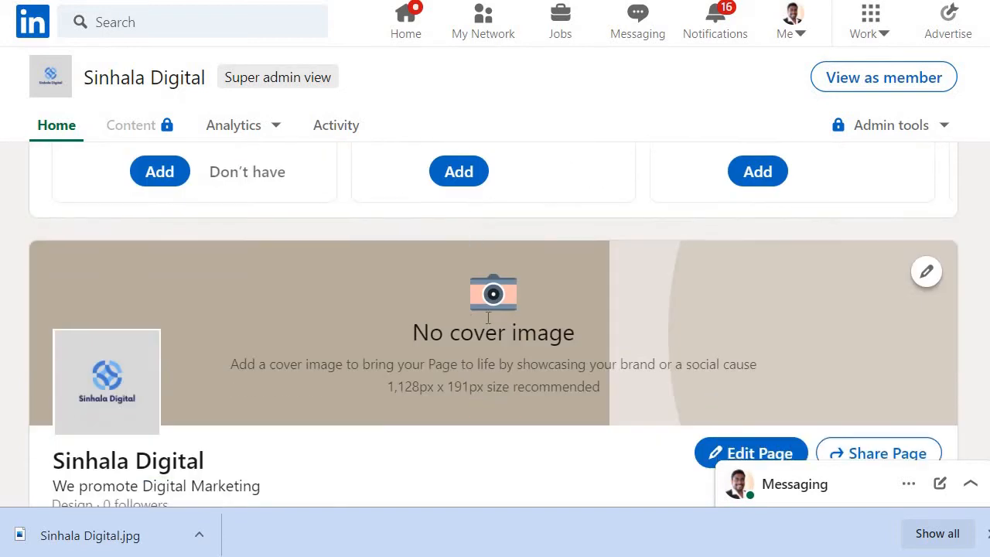
pyautogui.scroll(2, 165, 367)
pyautogui.click(160, 365)
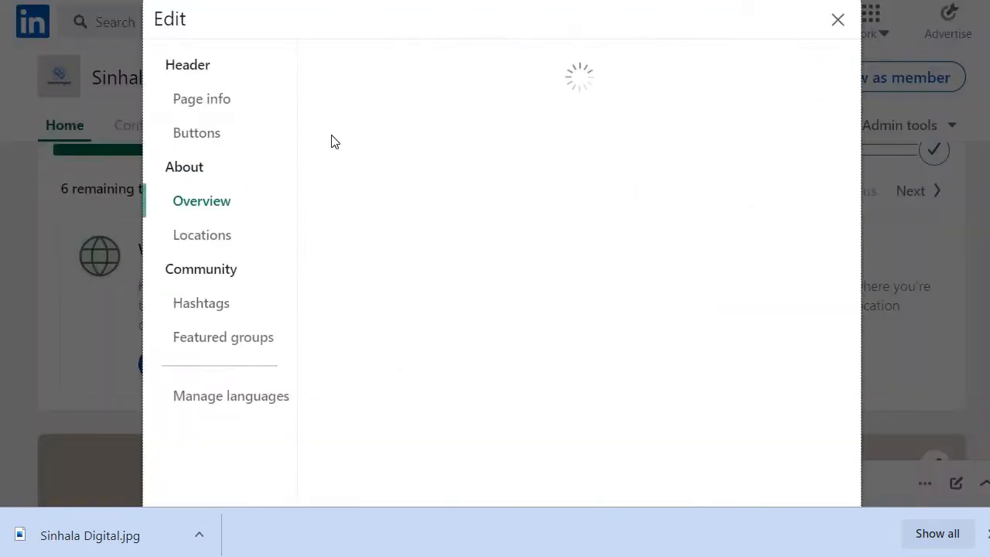
pyautogui.click(395, 166)
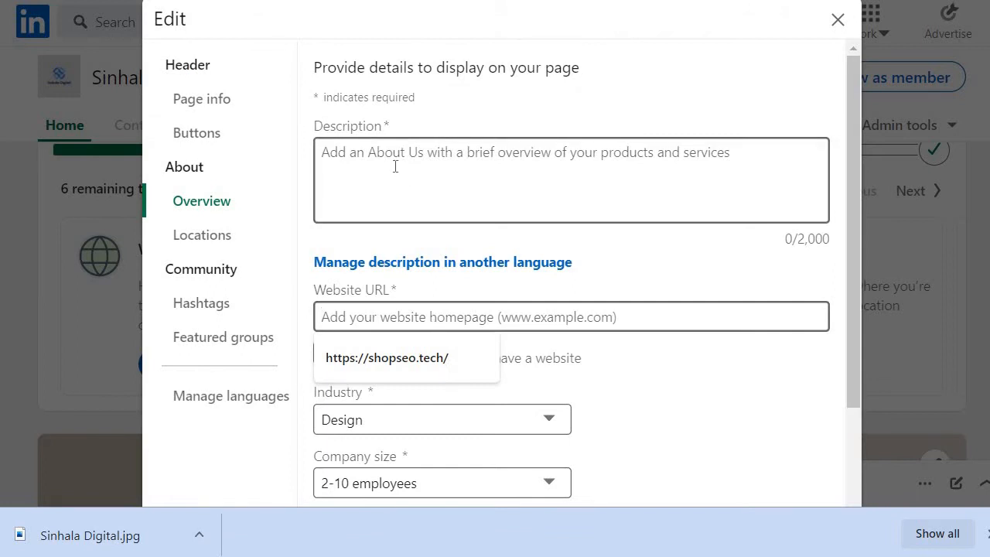
pyautogui.write('W')
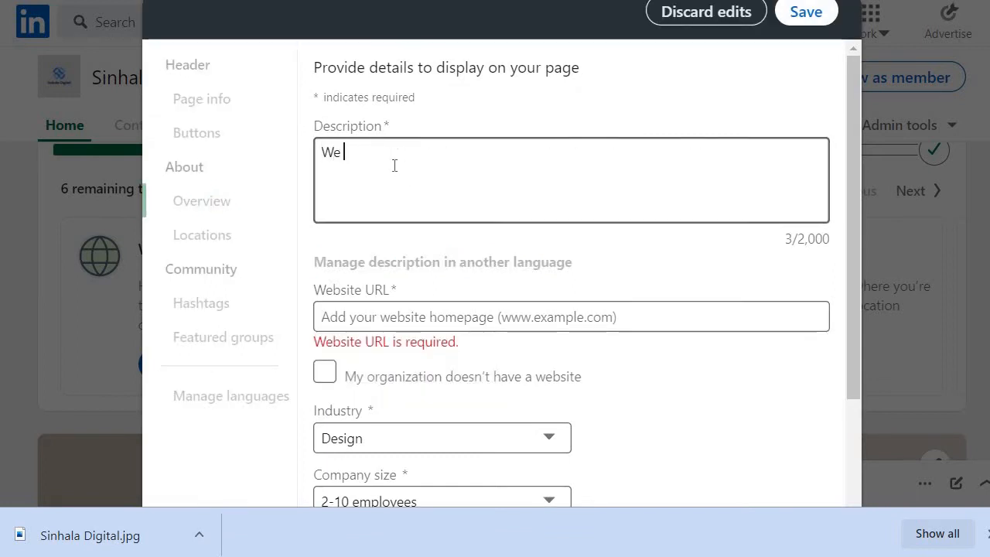
pyautogui.write('e promote ')
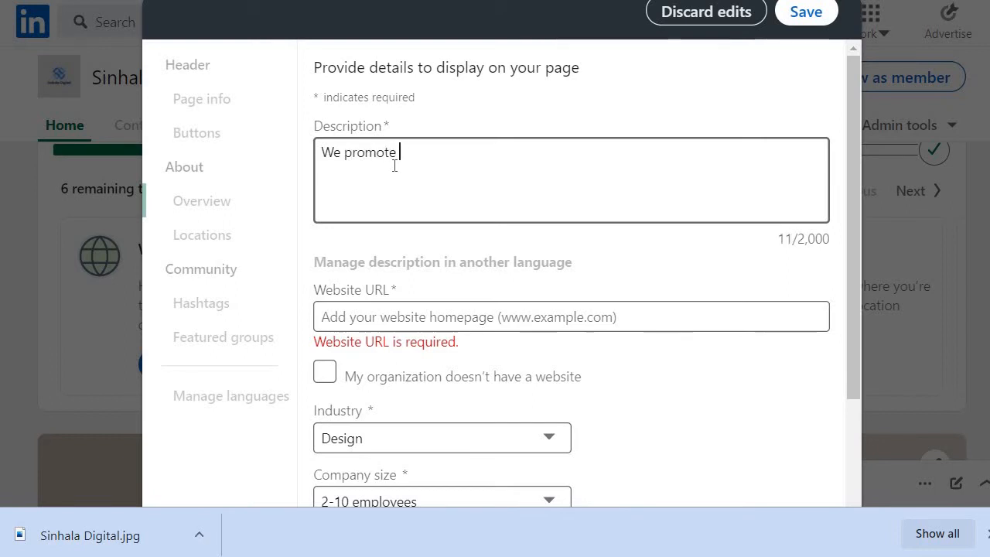
pyautogui.write('Digital')
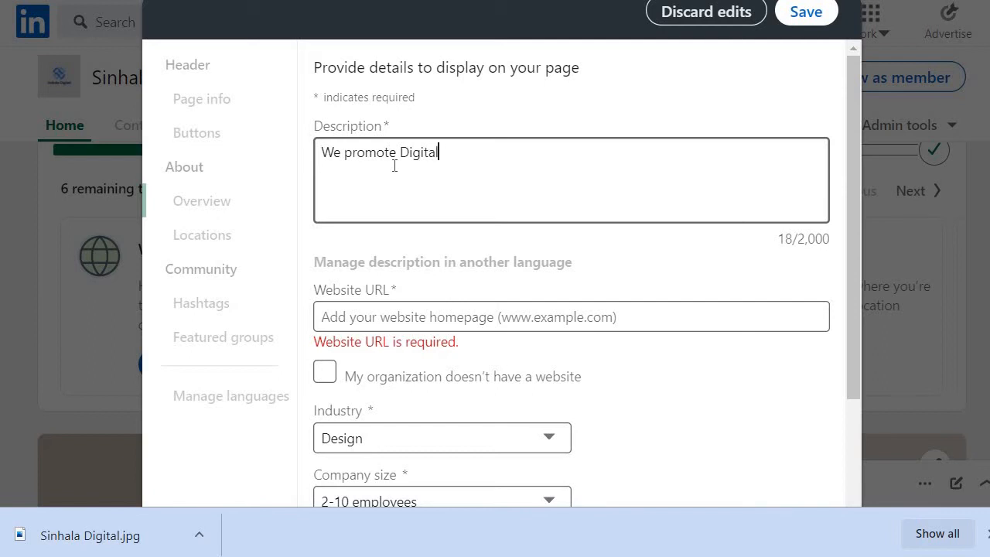
pyautogui.write(' Marketing')
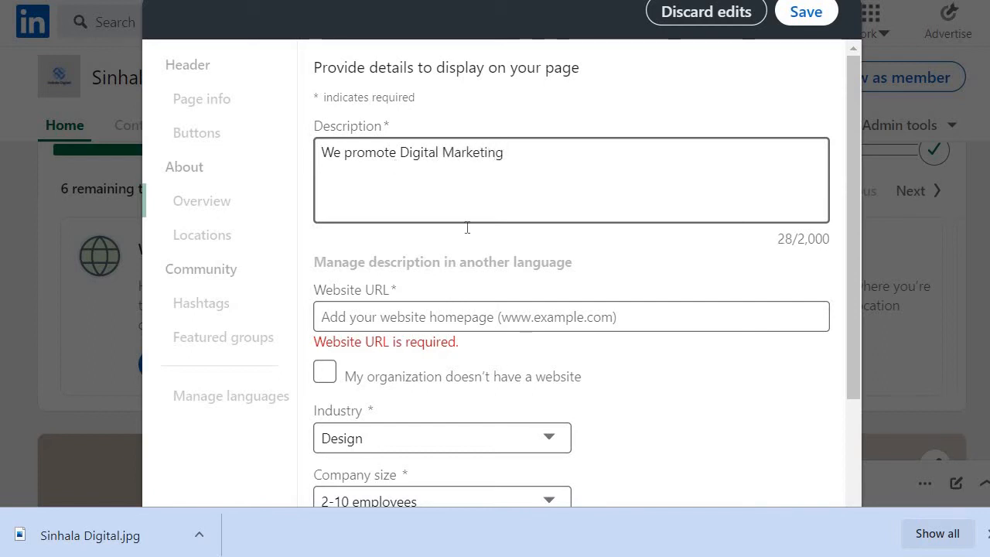
pyautogui.click(403, 319)
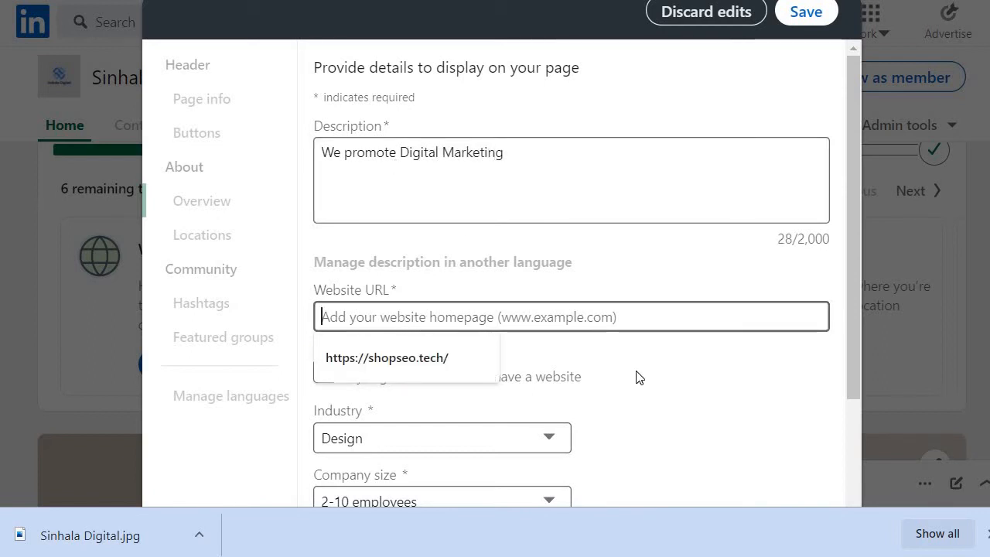
pyautogui.click(533, 376)
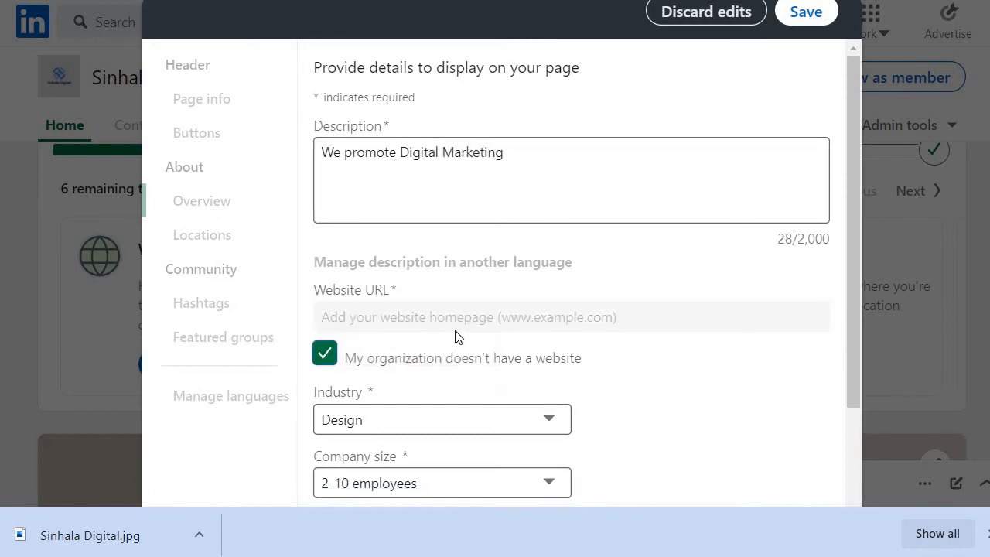
pyautogui.click(325, 356)
pyautogui.click(325, 375)
pyautogui.scroll(-3, 349, 198)
pyautogui.scroll(-1, 465, 317)
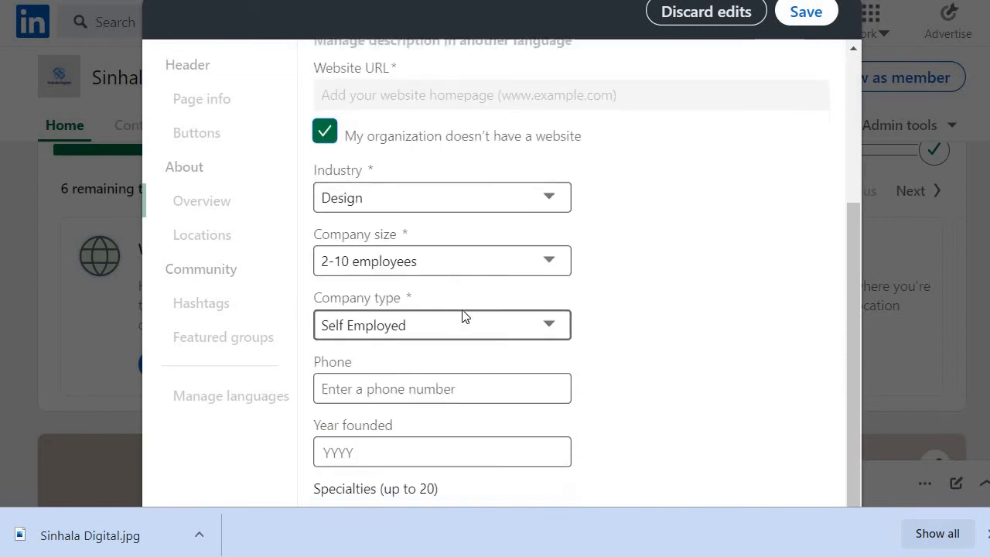
pyautogui.click(335, 141)
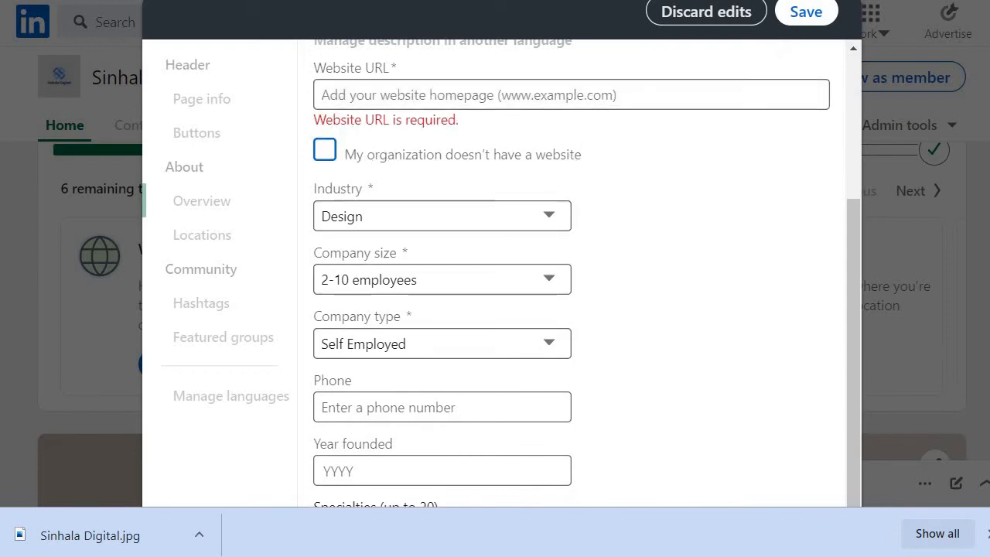
# Step: Open the digitalnomadventures.com website in a new browser tab and look through its home page
pyautogui.hotkey('ctrl', 't')
pyautogui.write('dig')
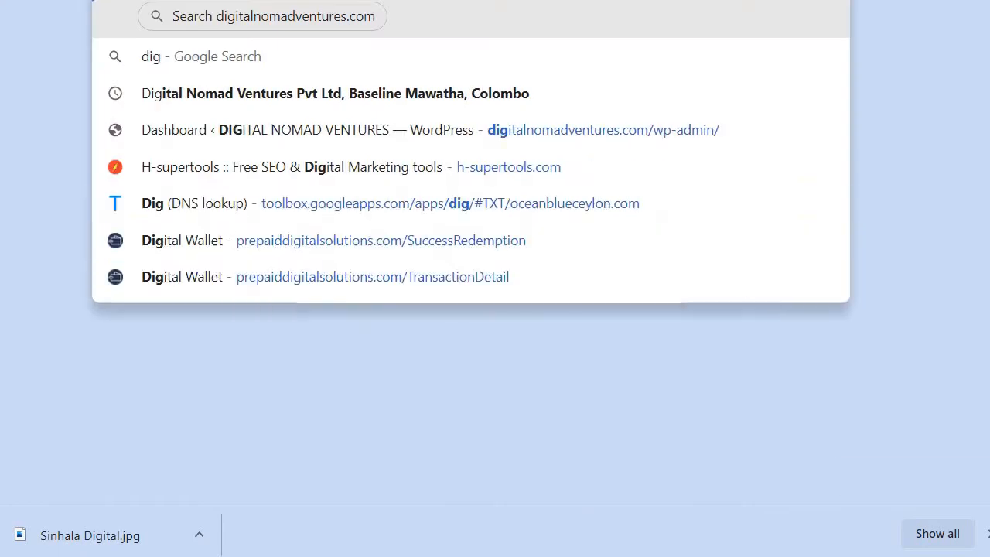
pyautogui.press('Return')
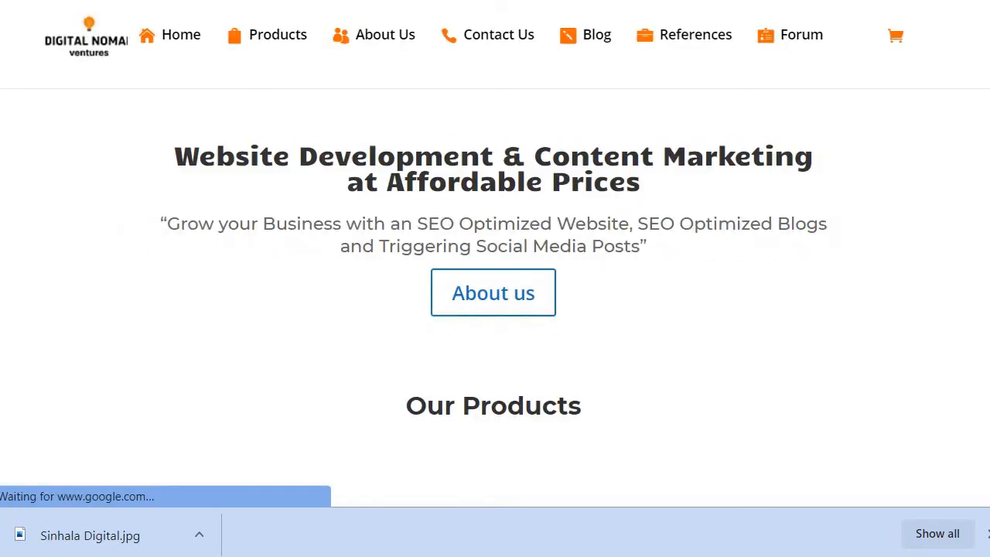
pyautogui.scroll(-3, 479, 194)
pyautogui.scroll(-5, 256, 345)
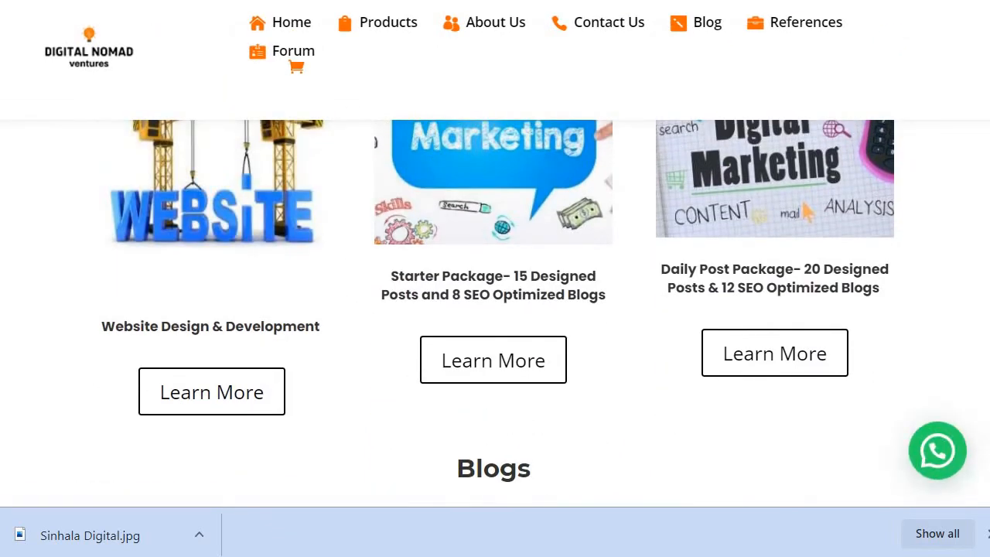
pyautogui.rightClick(159, 0)
pyautogui.click(209, 85)
pyautogui.click(371, 0)
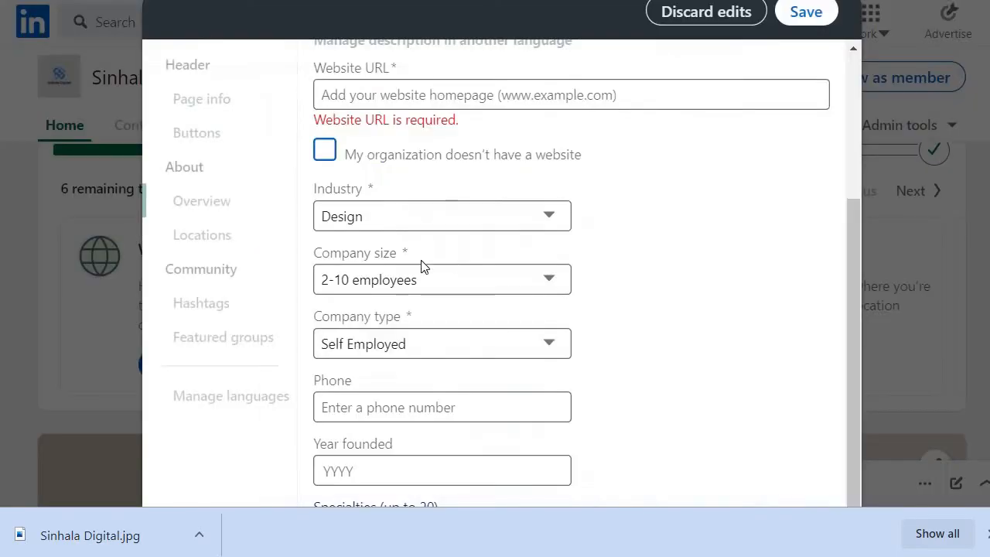
pyautogui.click(345, 95)
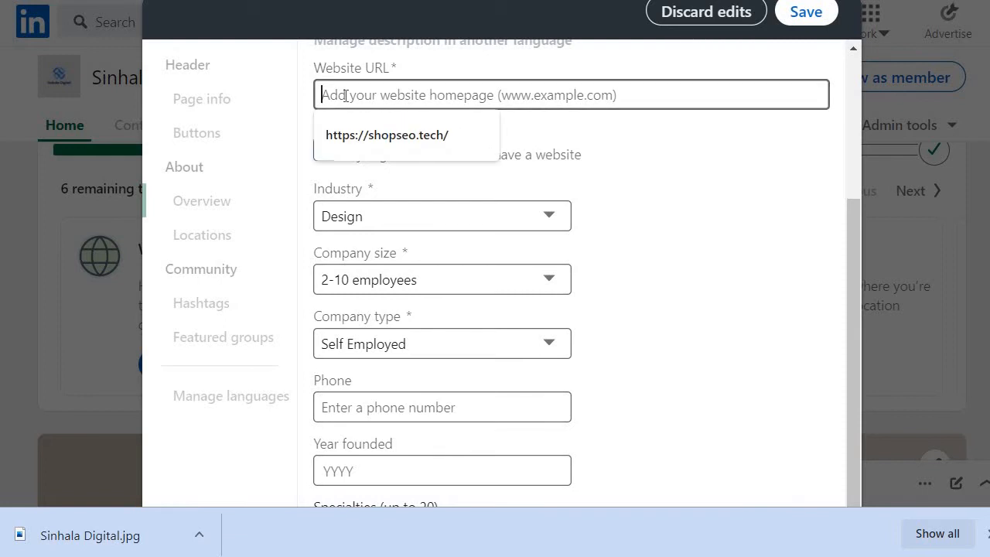
pyautogui.hotkey('ctrl', 'v')
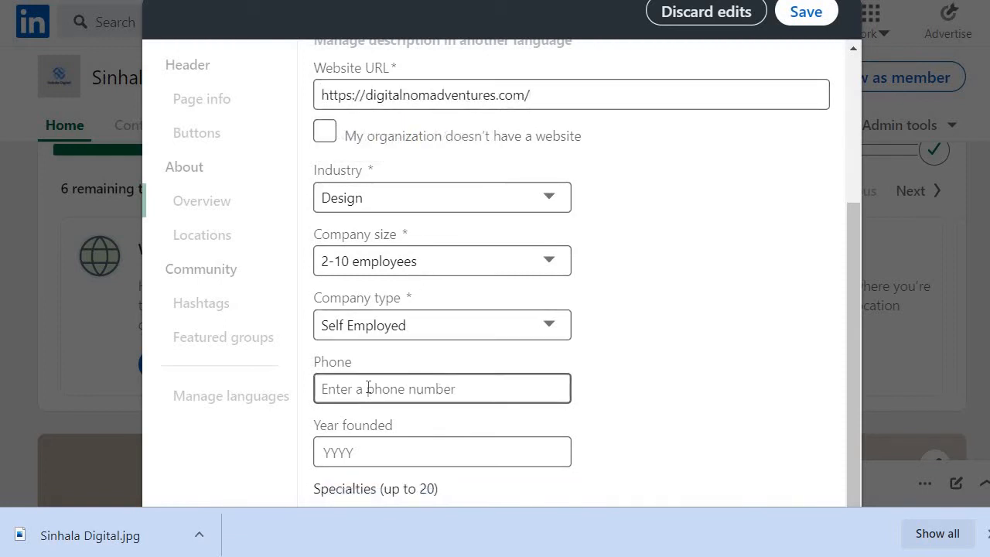
# Step: Set the year founded to 2019, leaving the phone number blank, and save the overview details
pyautogui.click(541, 395)
pyautogui.click(592, 400)
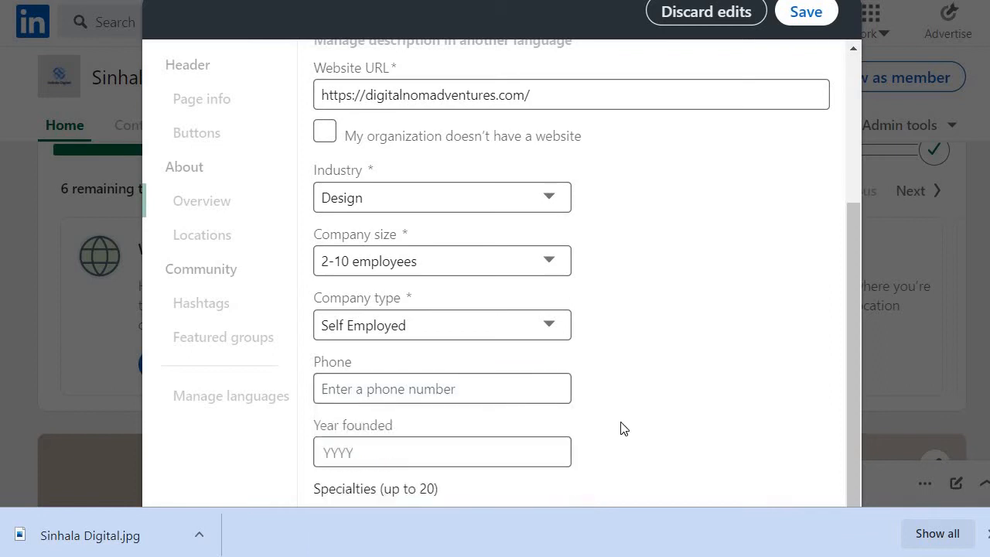
pyautogui.click(404, 458)
pyautogui.click(557, 455)
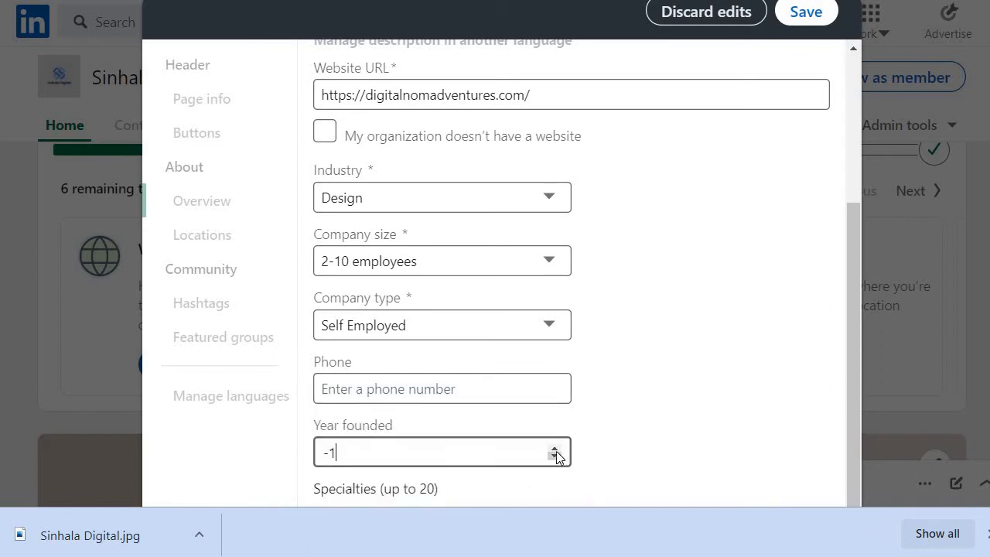
pyautogui.moveTo(409, 445); pyautogui.dragTo(304, 453)
pyautogui.click(735, 325)
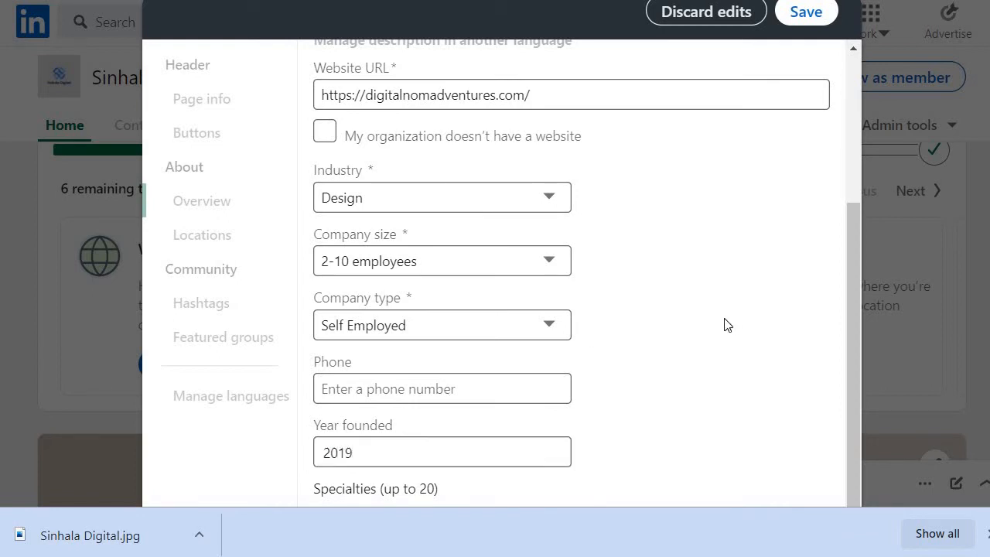
pyautogui.click(806, 12)
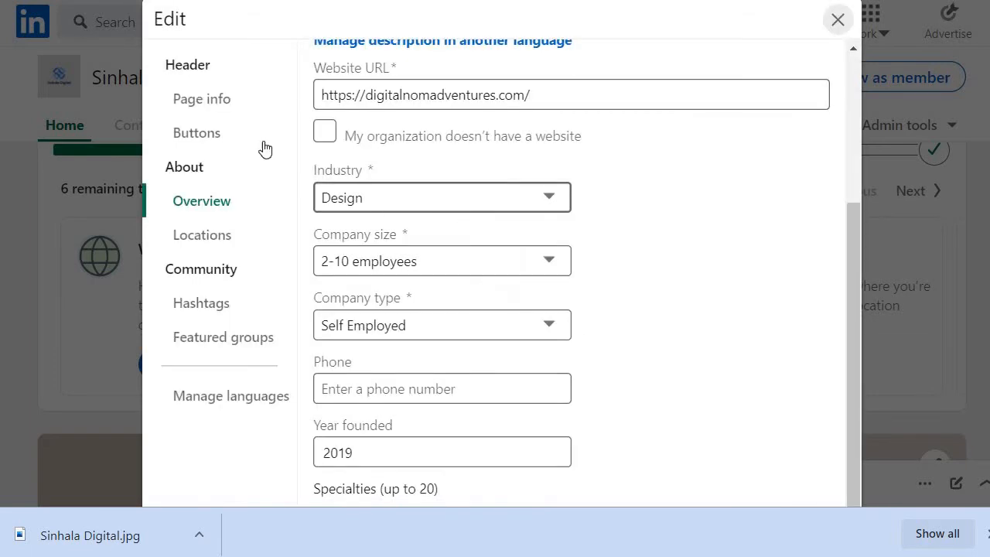
pyautogui.click(197, 133)
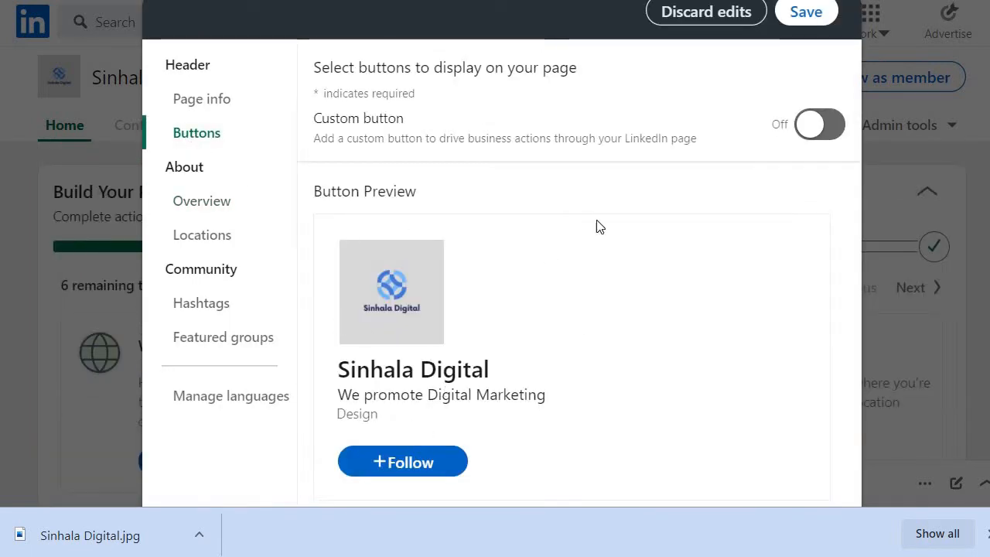
pyautogui.click(806, 124)
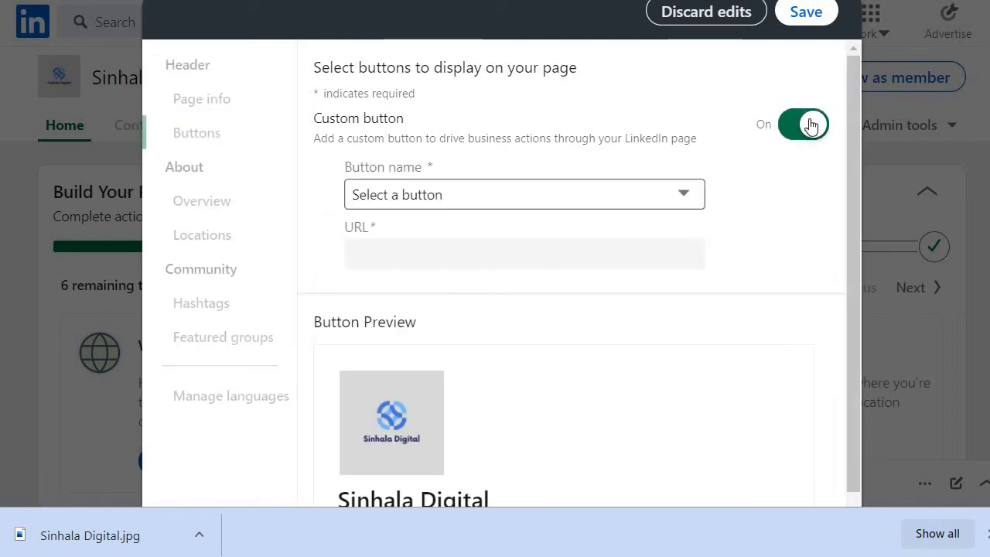
pyautogui.click(625, 203)
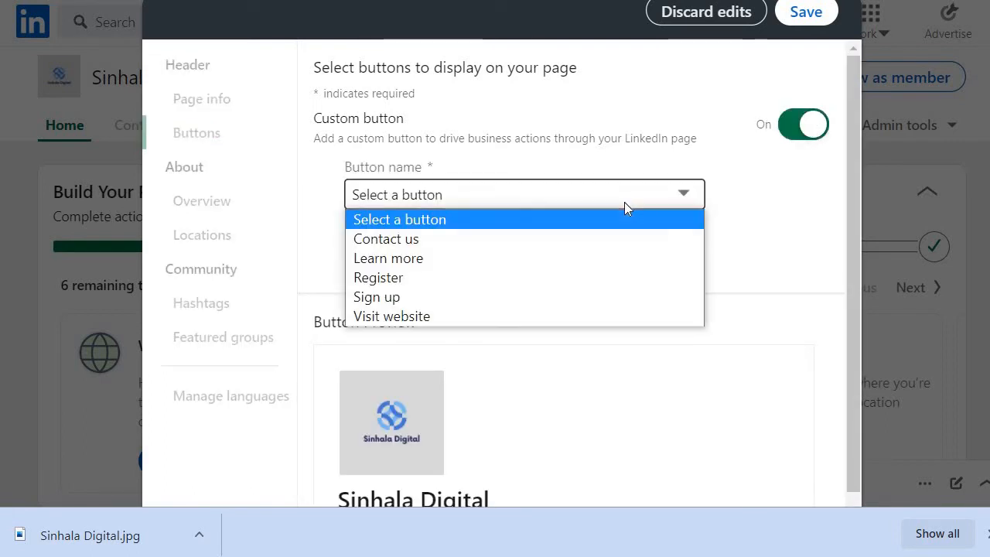
pyautogui.click(812, 124)
pyautogui.click(802, 132)
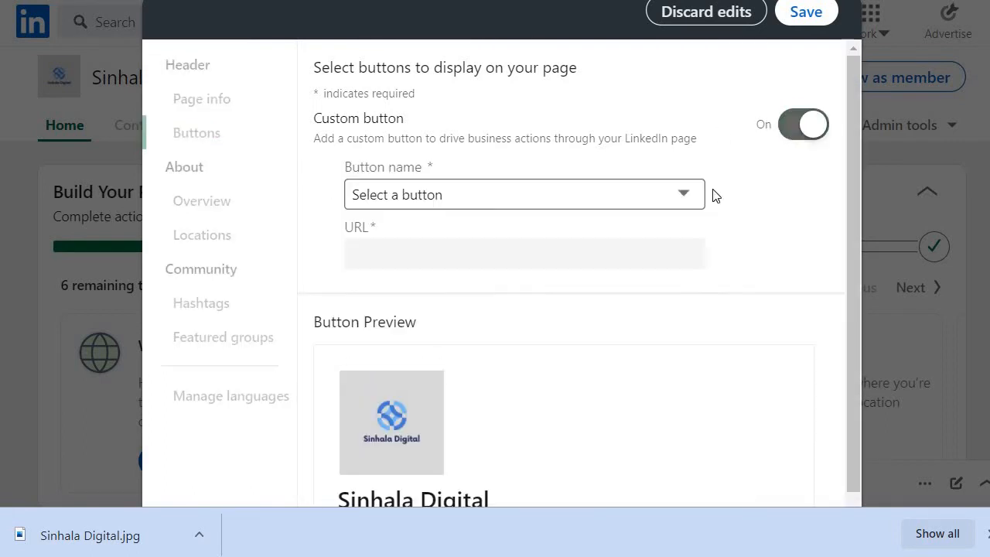
pyautogui.click(463, 199)
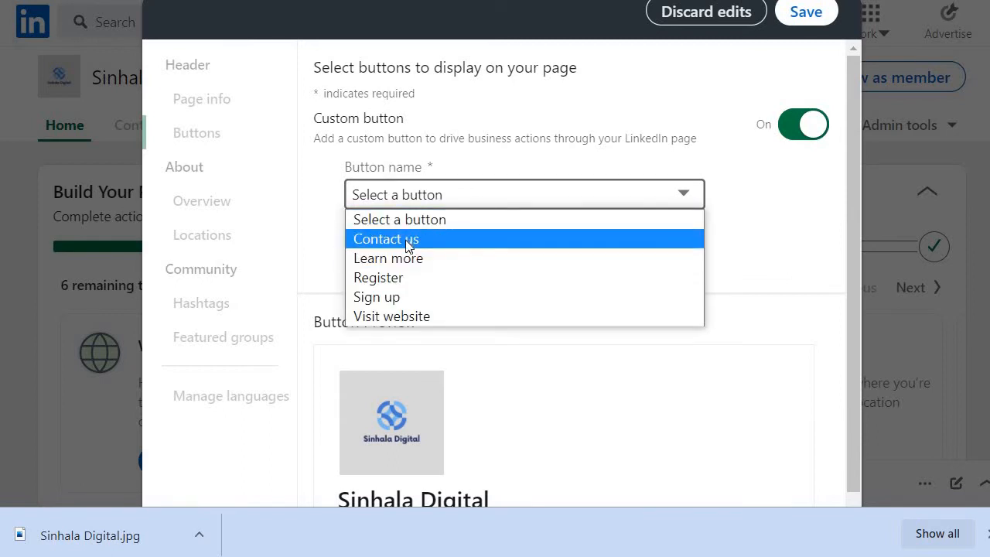
pyautogui.click(385, 253)
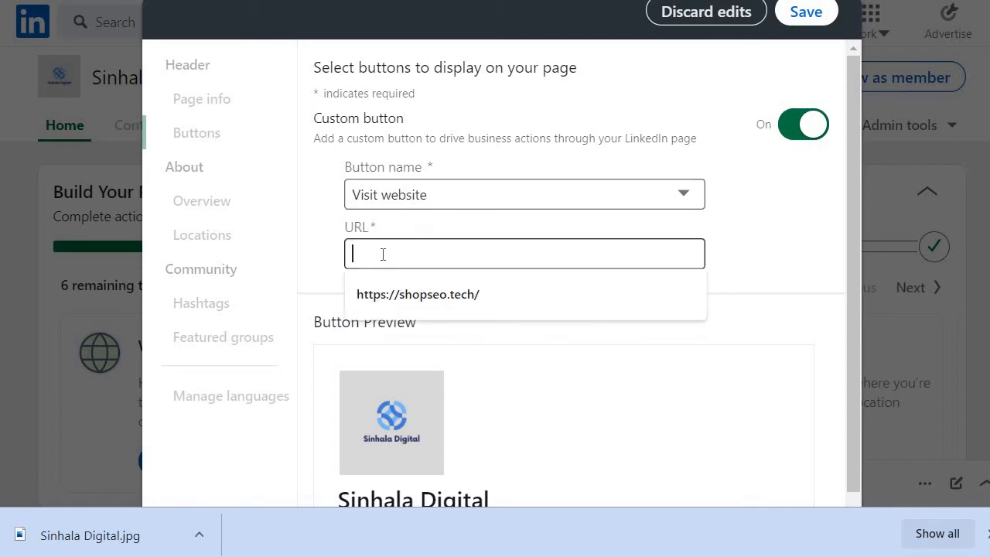
pyautogui.hotkey('ctrl', 'v')
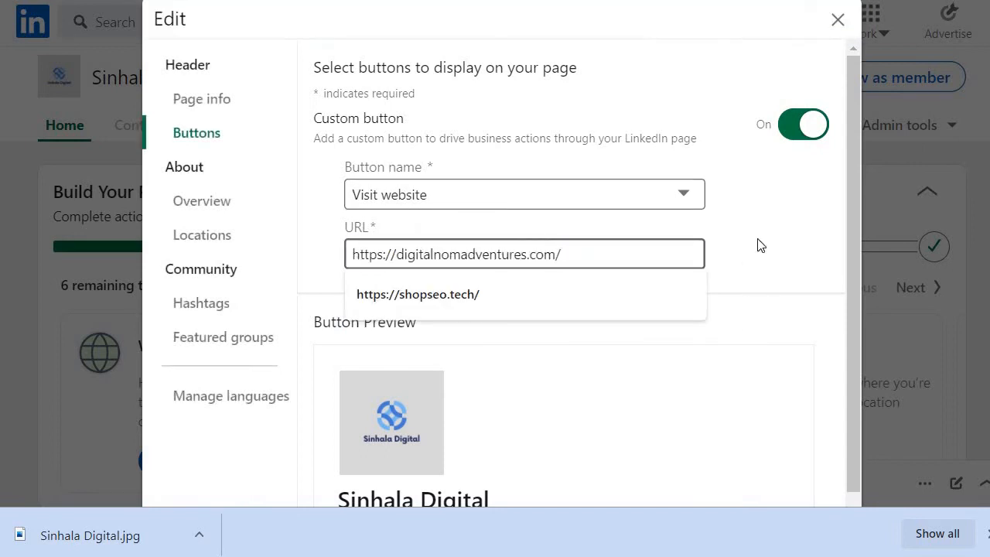
pyautogui.click(761, 246)
# Step: Examine the button preview and the Overview, Hashtags, Featured groups and Page info sections of the page editor
pyautogui.scroll(-1, 681, 256)
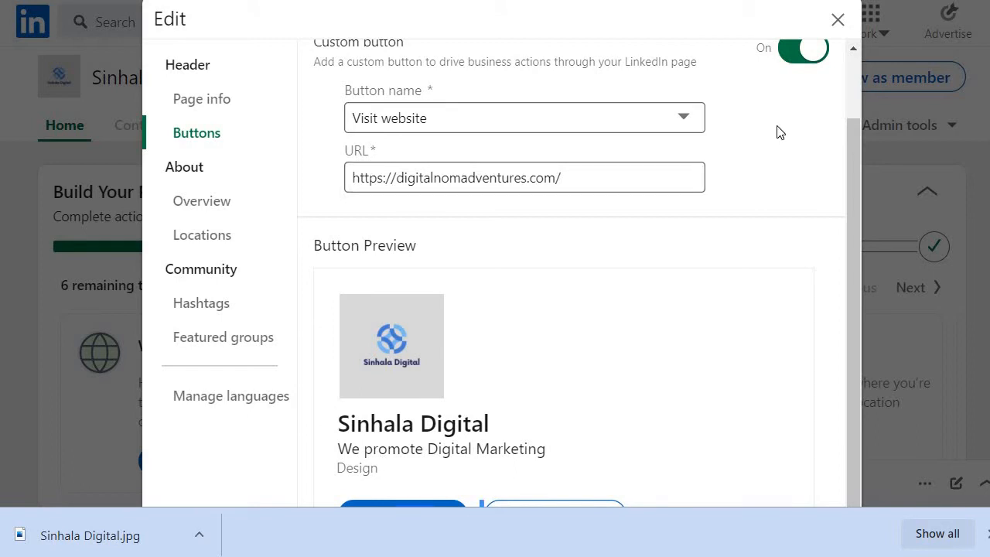
pyautogui.moveTo(783, 101); pyautogui.dragTo(844, 227)
pyautogui.scroll(-1, 436, 456)
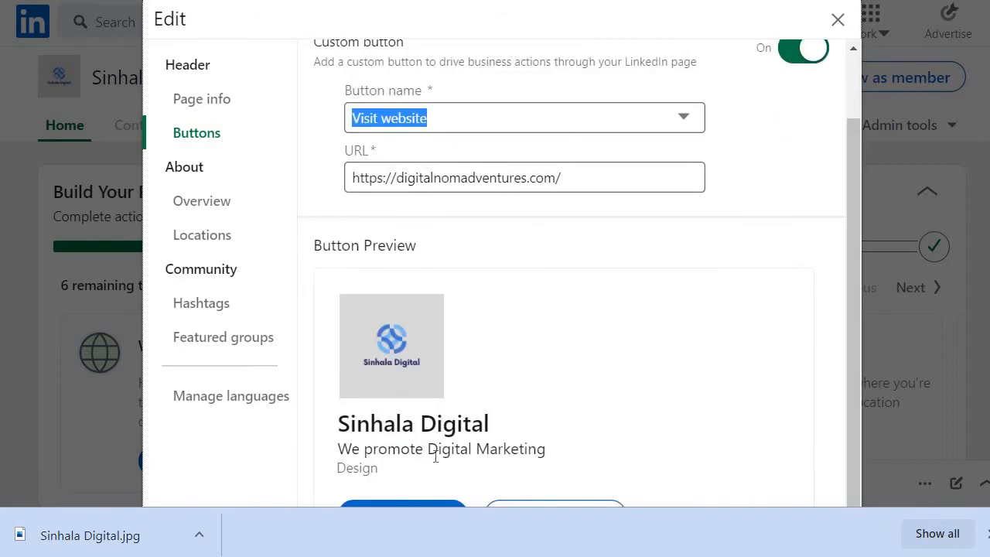
pyautogui.click(416, 499)
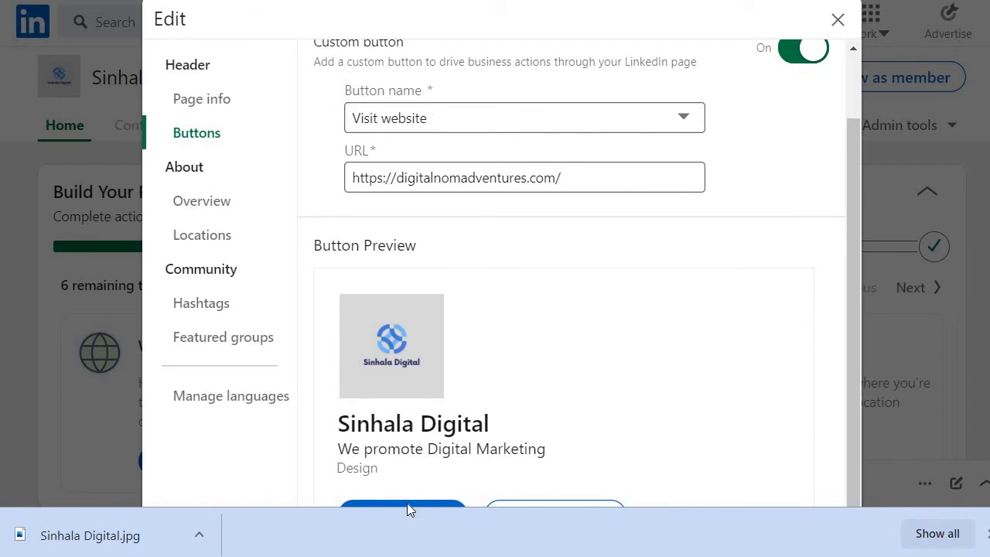
pyautogui.click(209, 211)
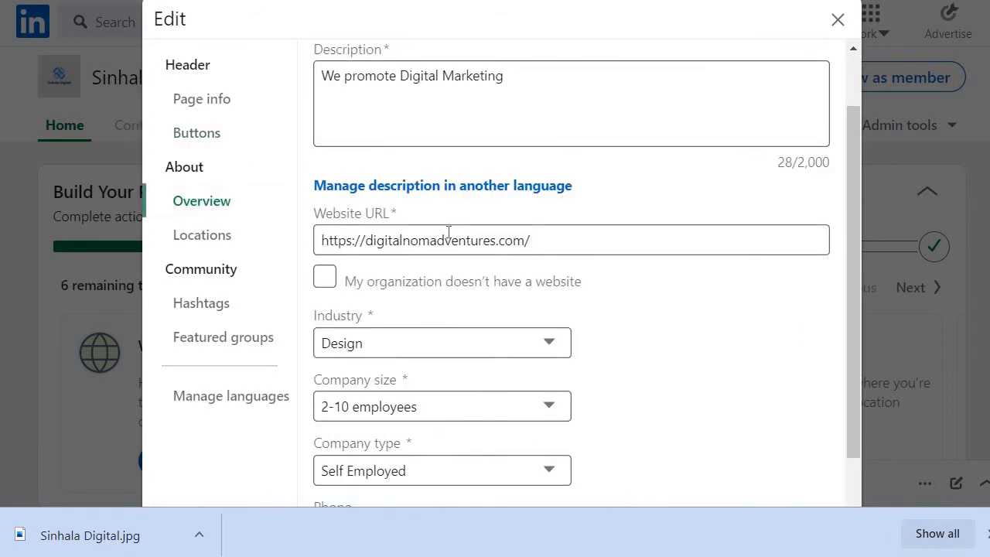
pyautogui.click(211, 309)
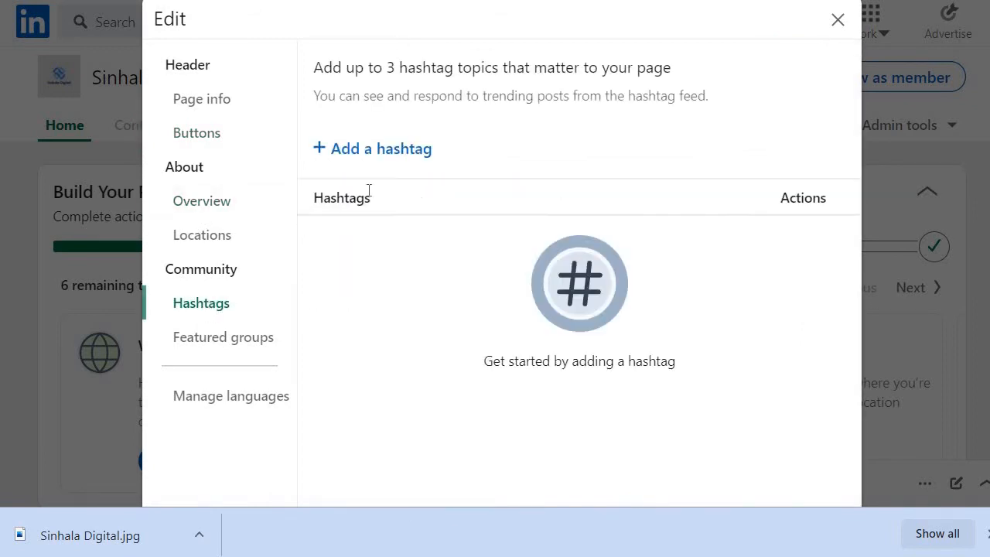
pyautogui.click(218, 340)
pyautogui.click(215, 99)
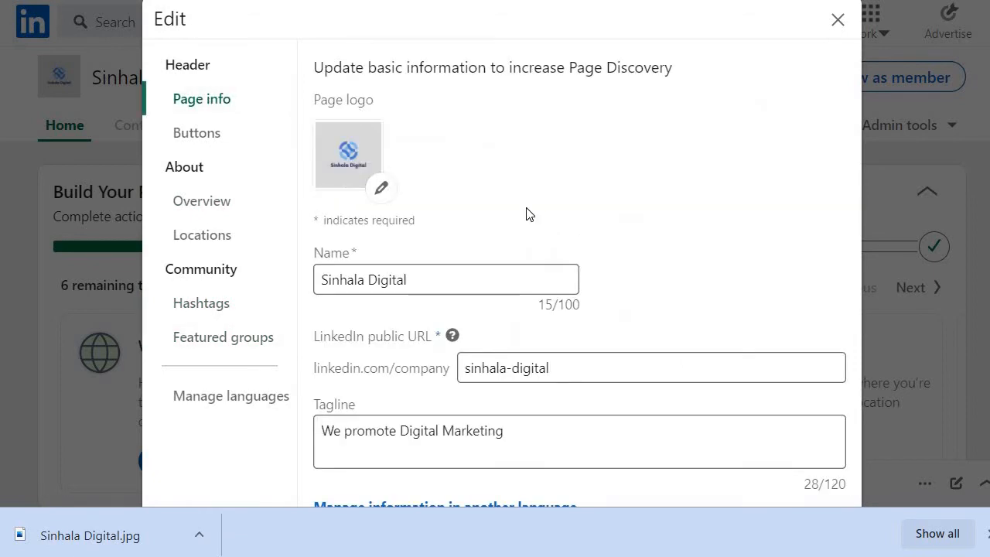
# Step: Close the page editor, dismiss the share-edits and Invite to Follow prompts, and review the remaining Build Your Page tasks
pyautogui.click(839, 21)
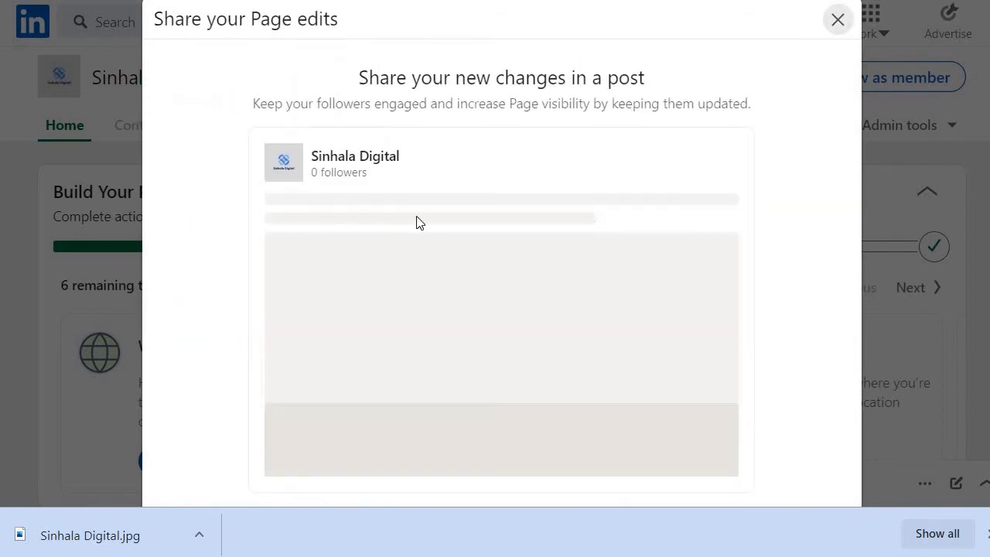
pyautogui.click(838, 20)
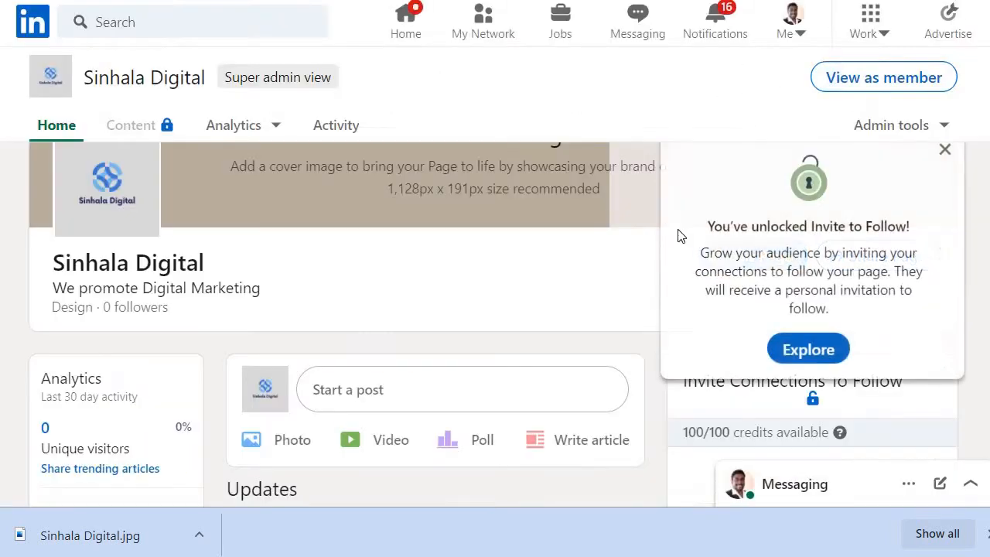
pyautogui.click(945, 150)
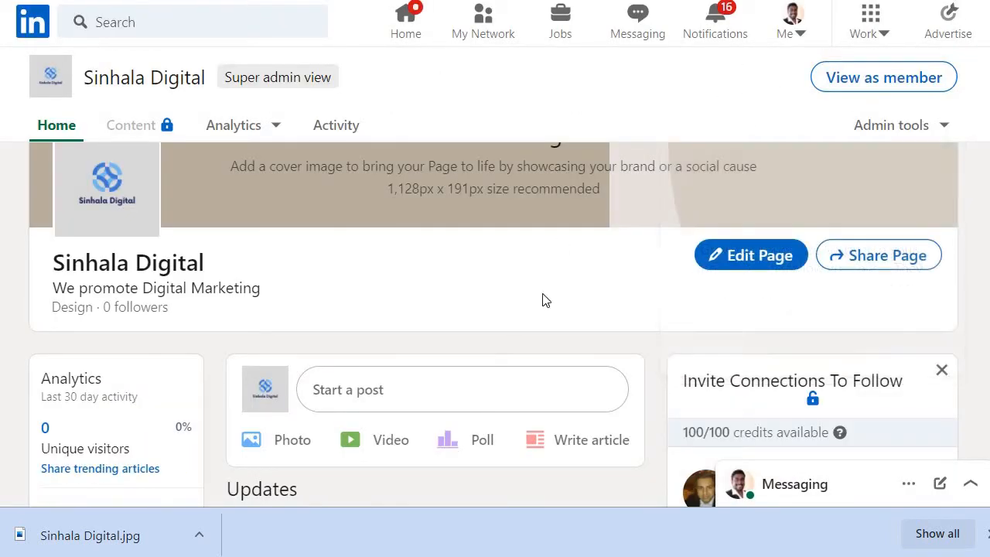
pyautogui.scroll(-3, 526, 271)
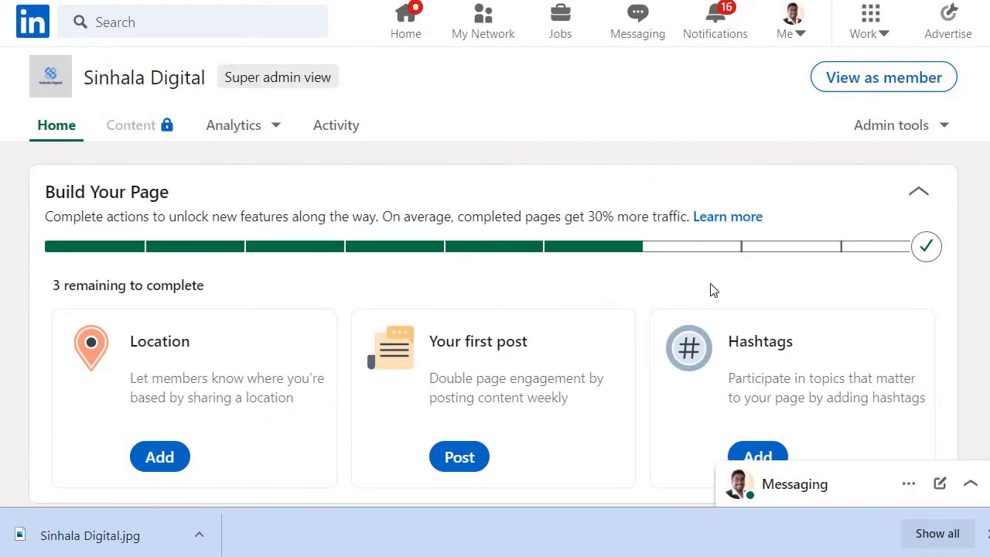
pyautogui.scroll(-3, 713, 290)
pyautogui.scroll(3, 133, 260)
pyautogui.scroll(-5, 369, 309)
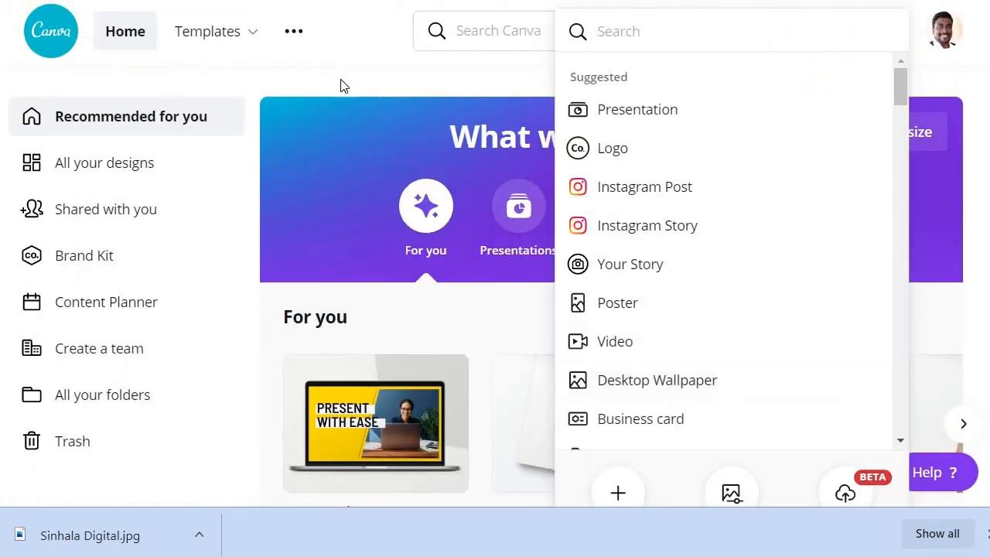
# Step: Create a new custom-size design 1128 px wide and 191 px high
pyautogui.click(345, 83)
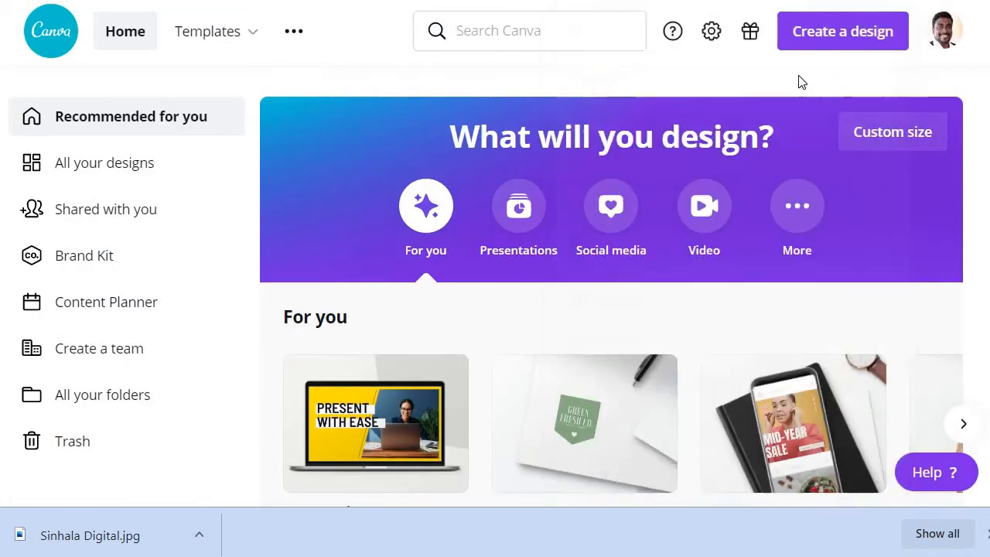
pyautogui.click(840, 39)
pyautogui.scroll(-10, 836, 276)
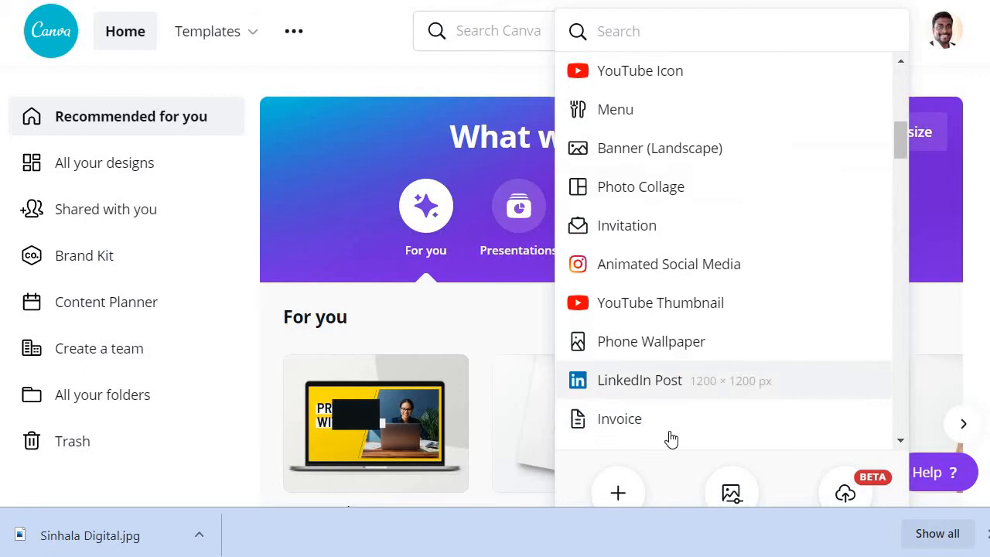
pyautogui.click(619, 495)
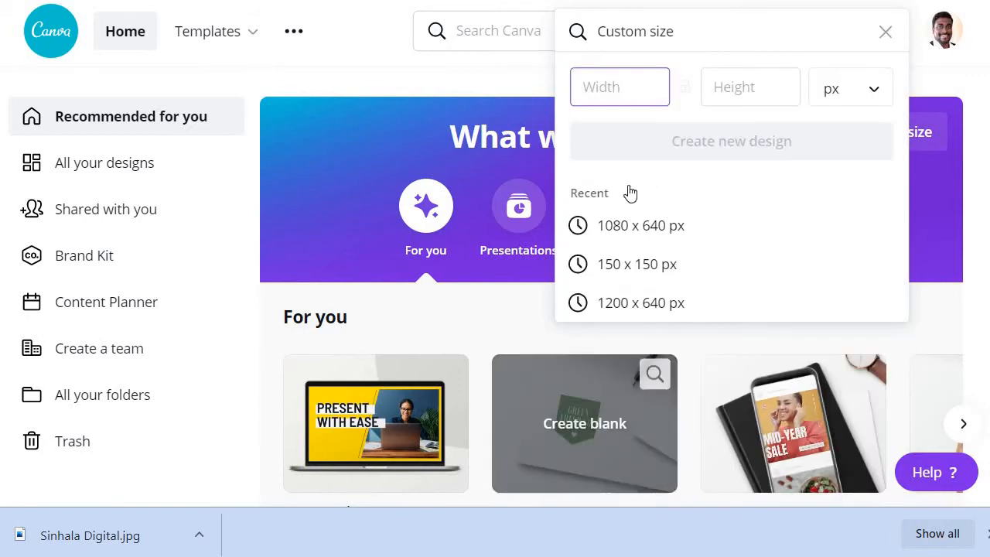
pyautogui.write('1128')
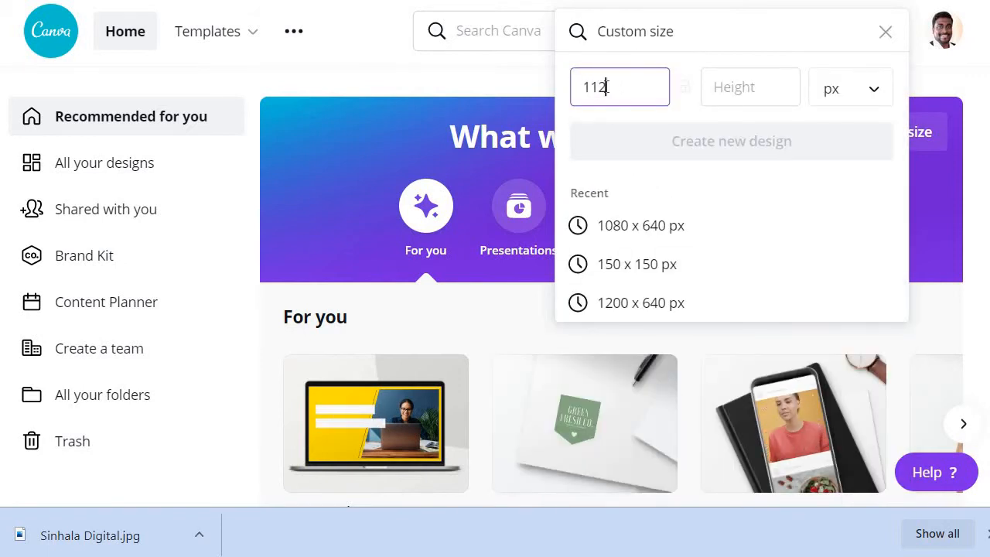
pyautogui.click(727, 91)
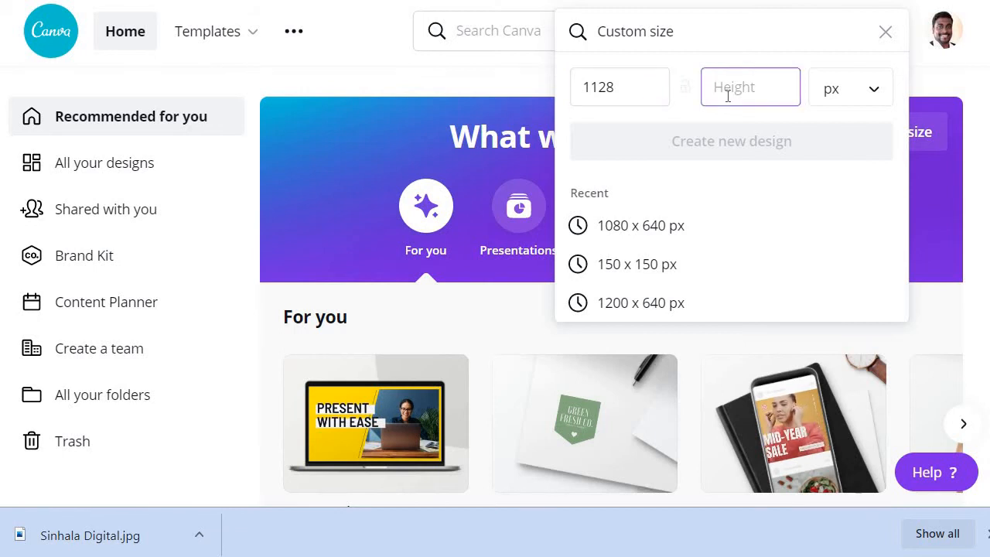
pyautogui.write('191')
pyautogui.click(745, 141)
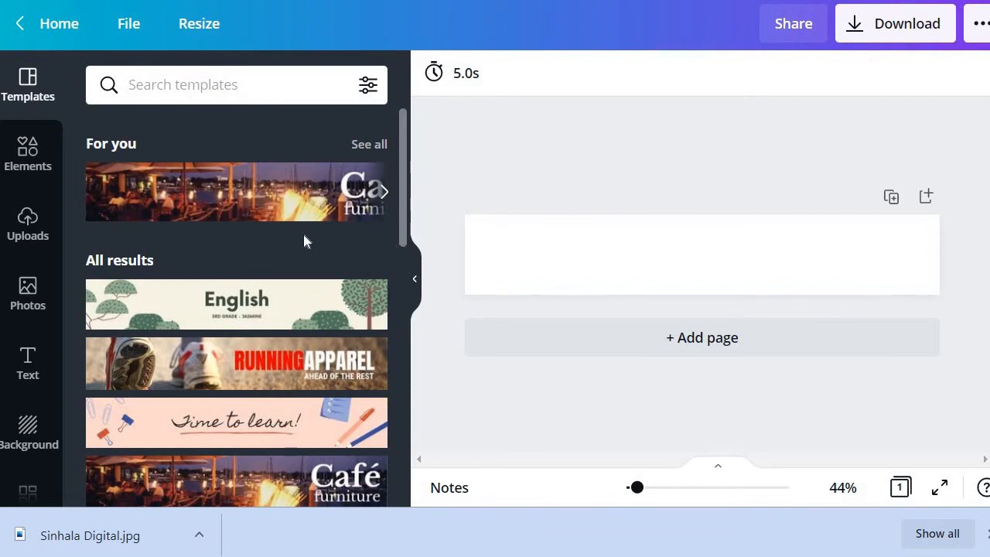
# Step: Browse the banner templates and apply the English one with green trees to the blank page
pyautogui.scroll(-2, 263, 278)
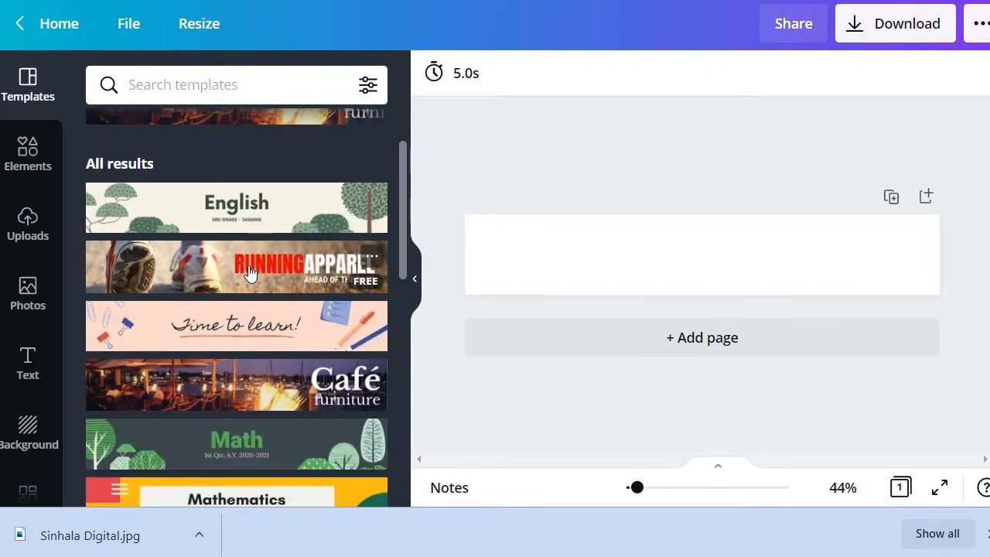
pyautogui.scroll(-2, 300, 346)
pyautogui.scroll(3, 277, 310)
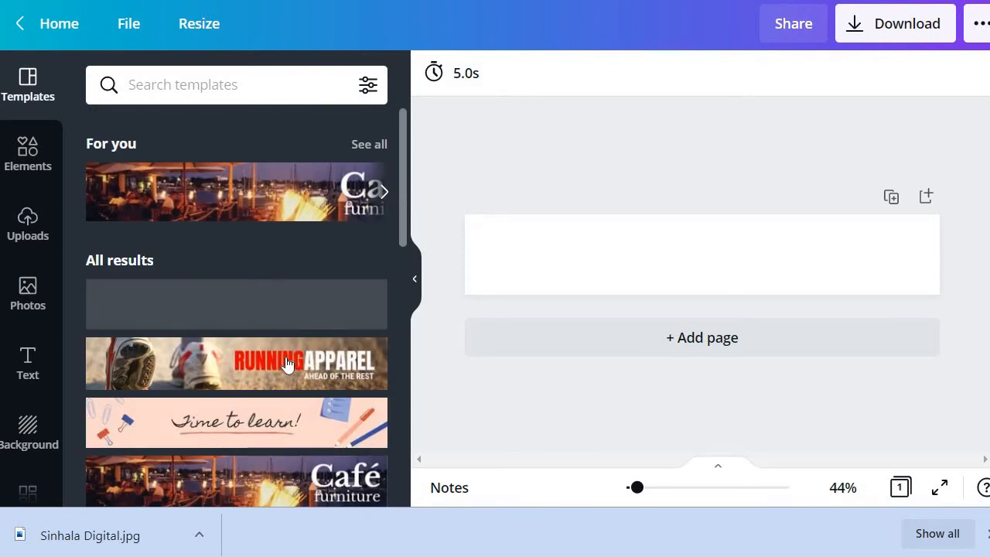
pyautogui.click(222, 319)
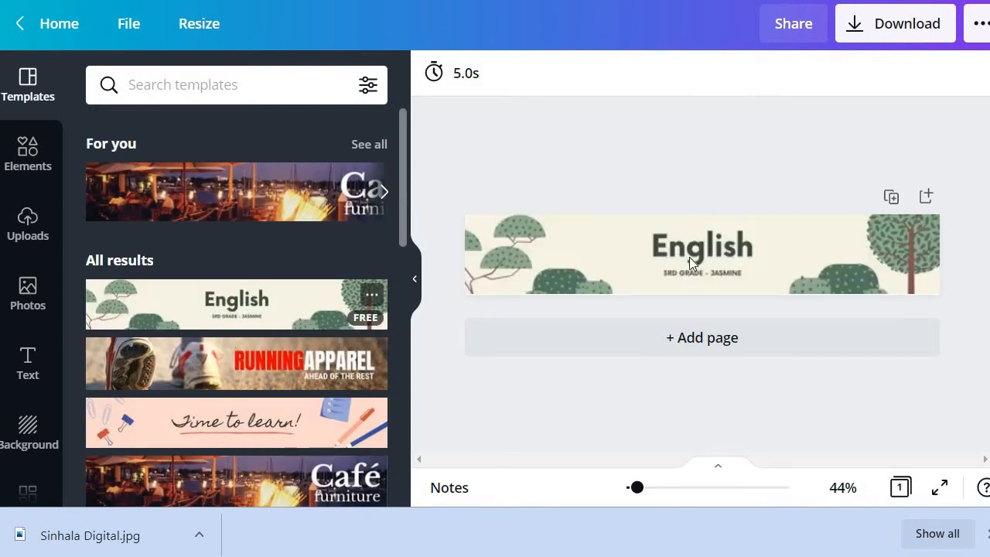
# Step: Replace the banner's English heading with Sinhala Digital
pyautogui.click(676, 237)
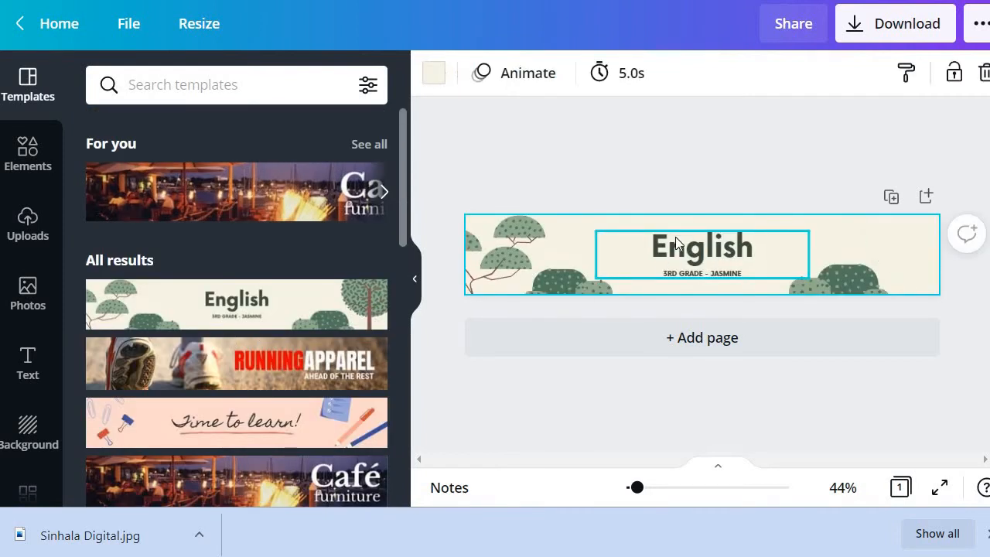
pyautogui.click(670, 248)
pyautogui.click(664, 248)
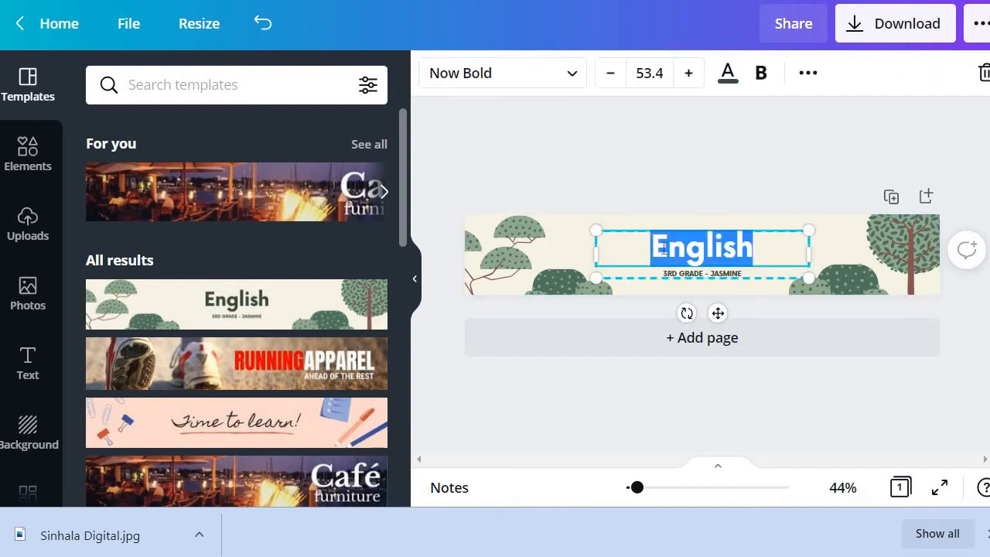
pyautogui.write('Sinhala')
pyautogui.press('BackSpace')
pyautogui.press('BackSpace')
pyautogui.press('BackSpace')
pyautogui.press('BackSpace')
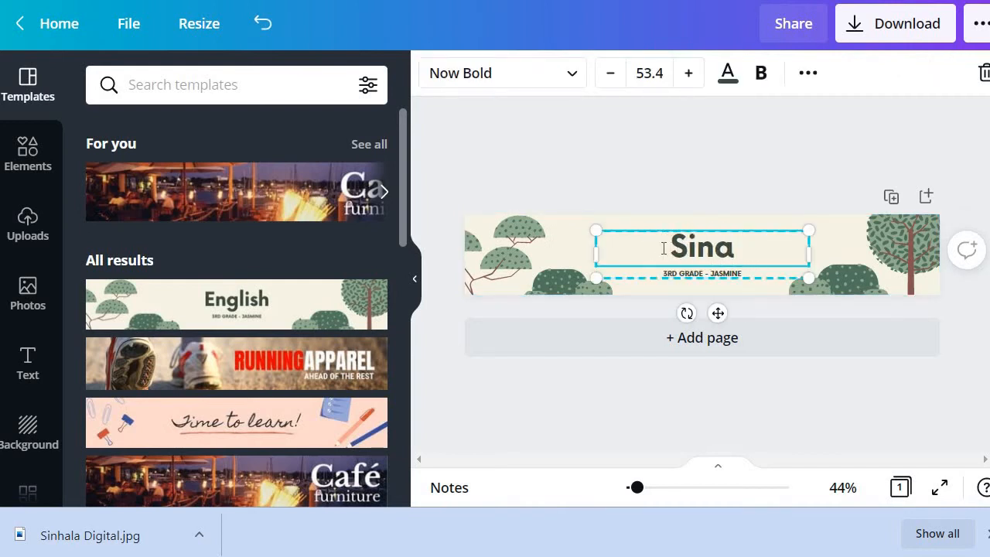
pyautogui.write('hala ')
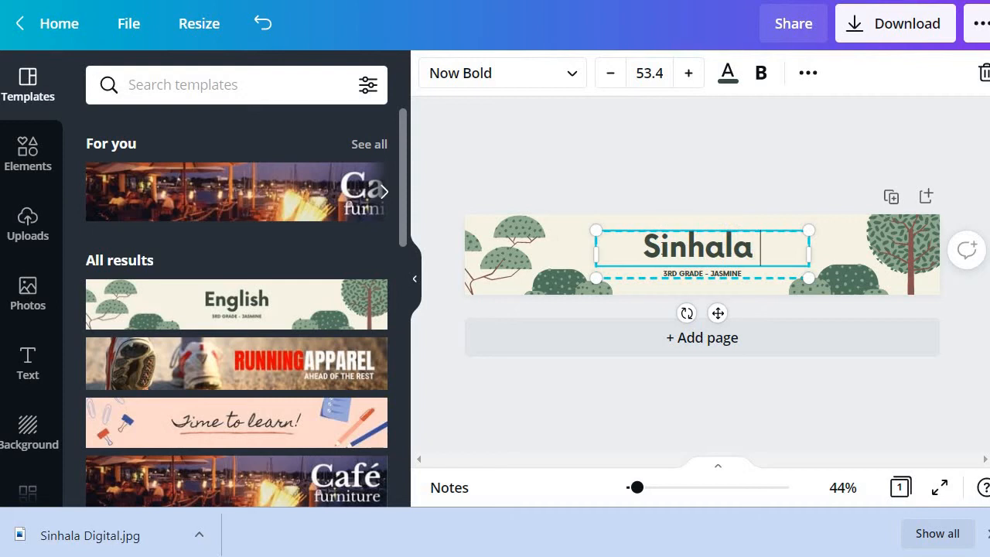
pyautogui.write('Digital')
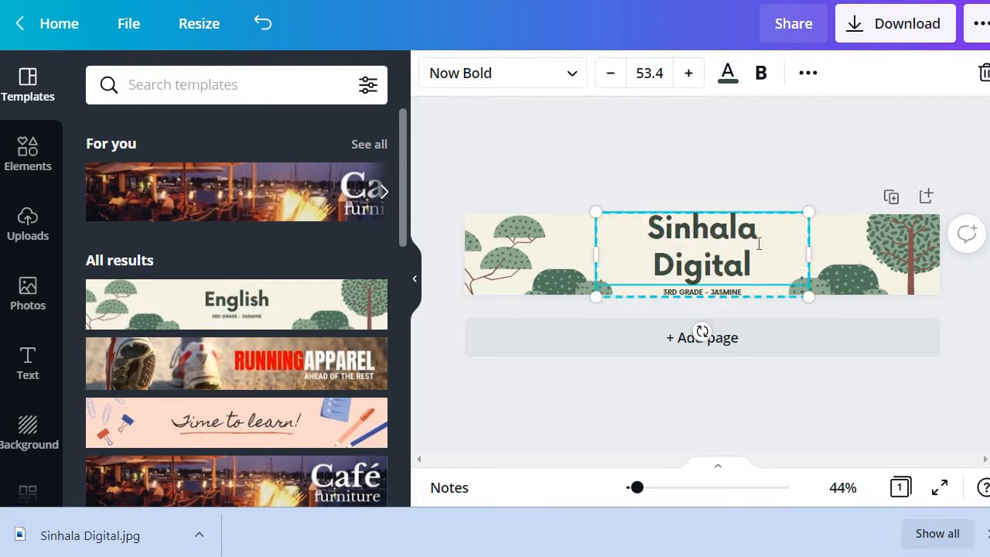
# Step: Reduce the Sinhala Digital heading's font size by seven points so it fits on one line
pyautogui.hotkey('ctrl', 'a')
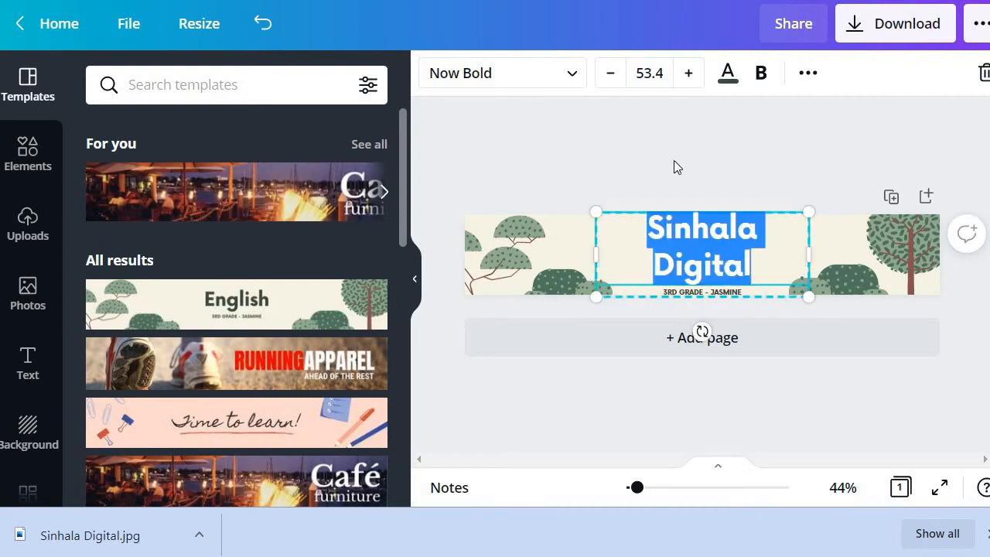
pyautogui.click(619, 81)
pyautogui.click(619, 81)
pyautogui.click(619, 82)
pyautogui.click(619, 82)
pyautogui.click(619, 81)
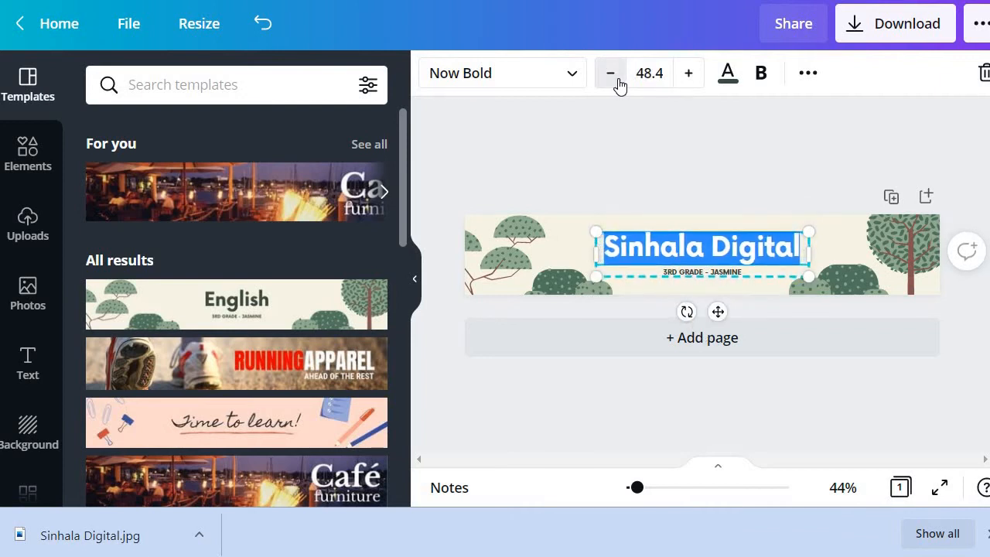
pyautogui.click(619, 81)
pyautogui.click(619, 81)
# Step: Remove the 3RD GRADE - JASMINE subtitle text below the banner heading
pyautogui.click(670, 272)
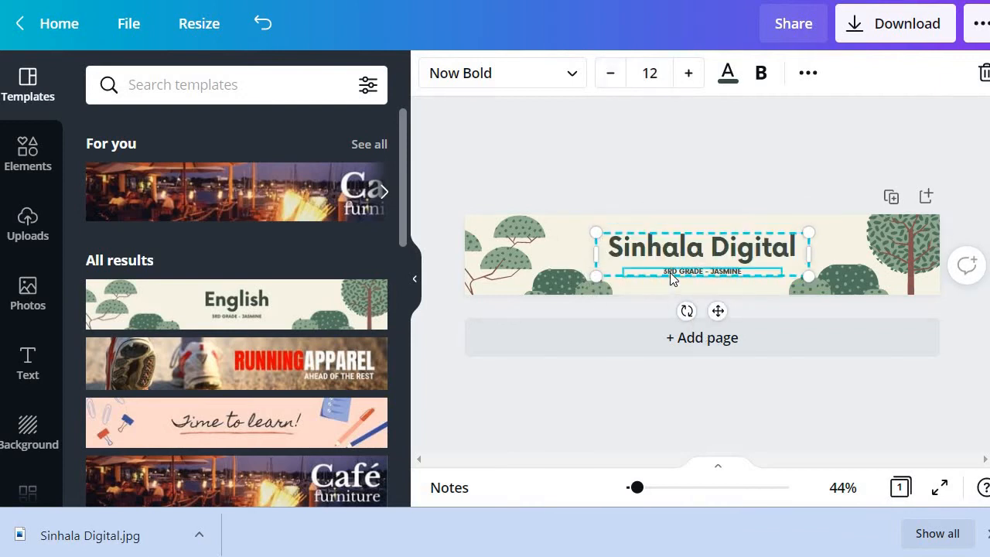
pyautogui.doubleClick(669, 271)
pyautogui.press('BackSpace')
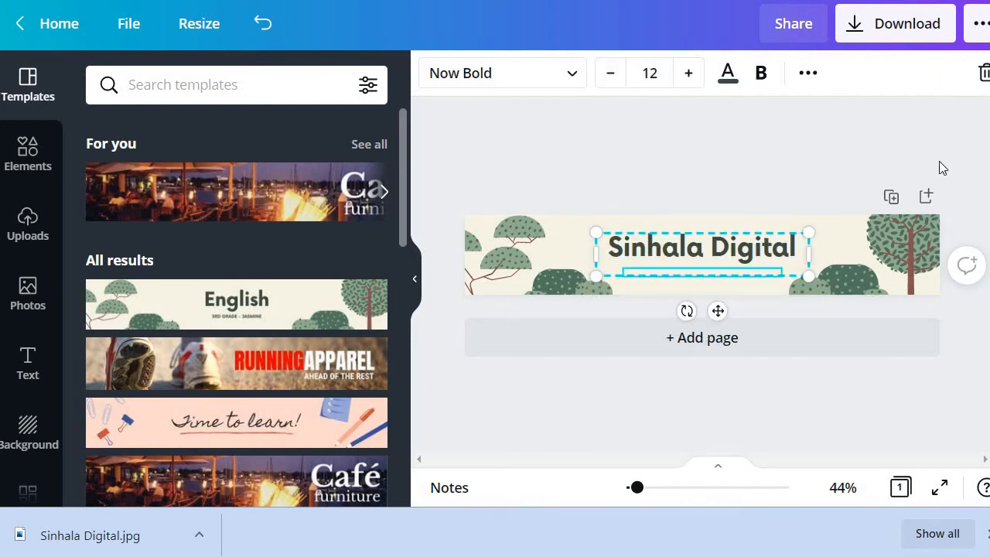
pyautogui.click(705, 184)
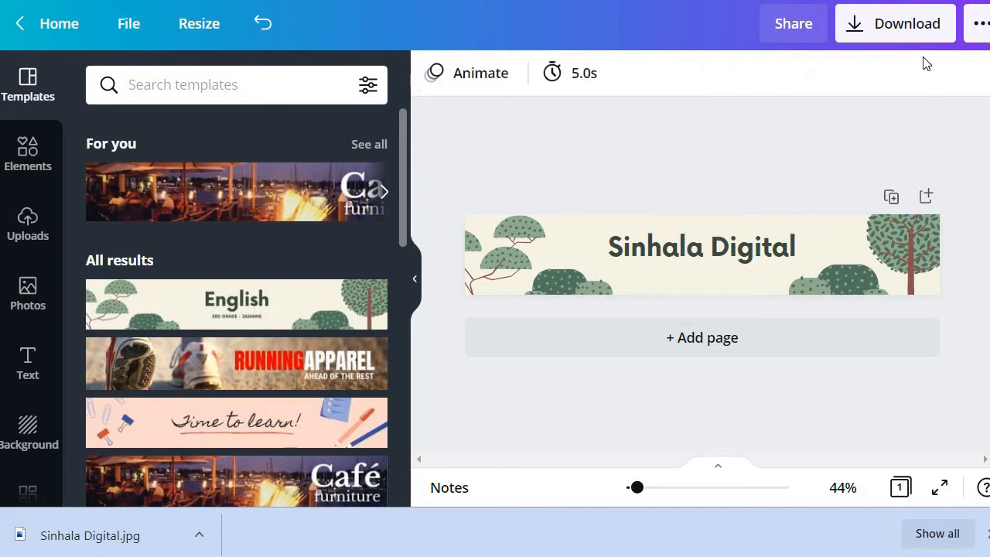
# Step: Download the banner design as a JPG and dismiss the saved-design message
pyautogui.click(891, 29)
pyautogui.click(758, 164)
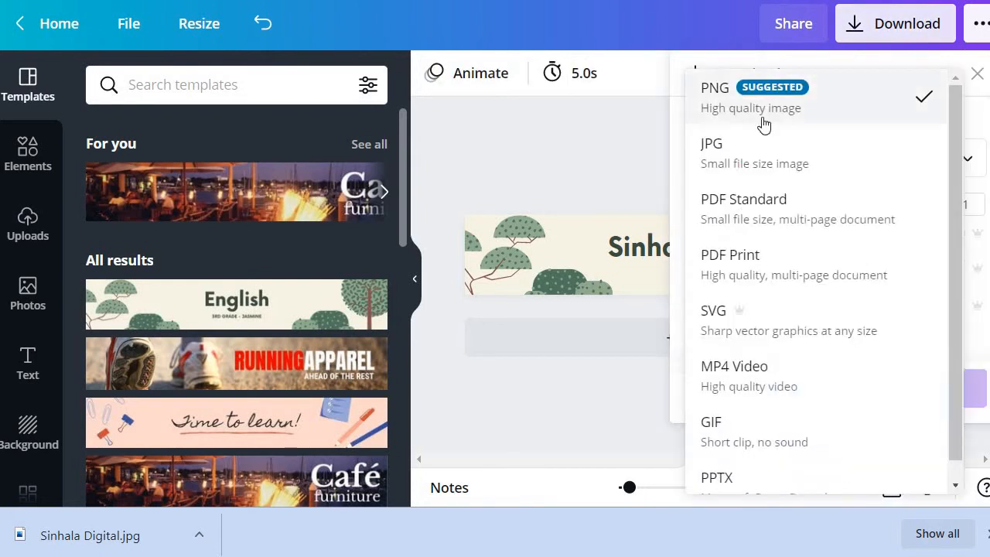
pyautogui.click(742, 145)
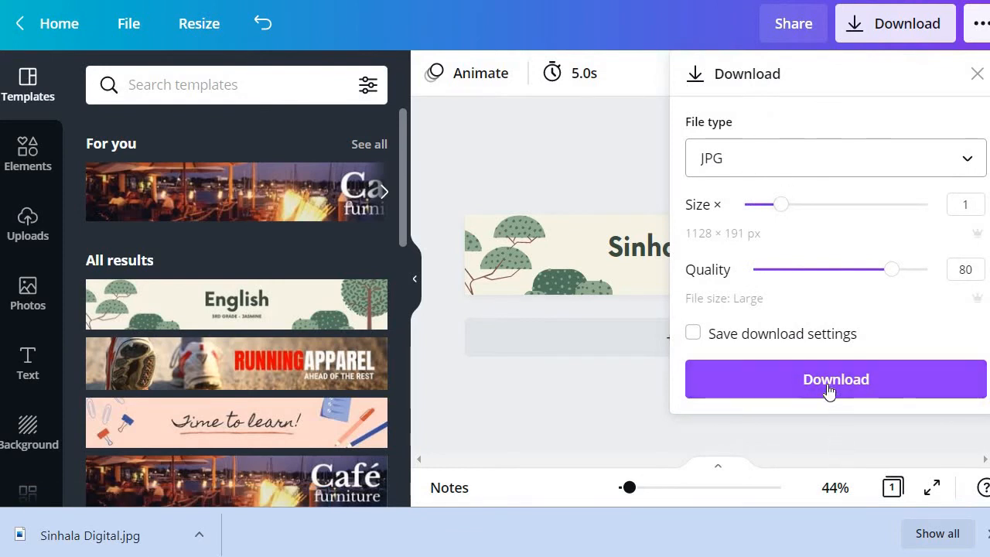
pyautogui.click(825, 382)
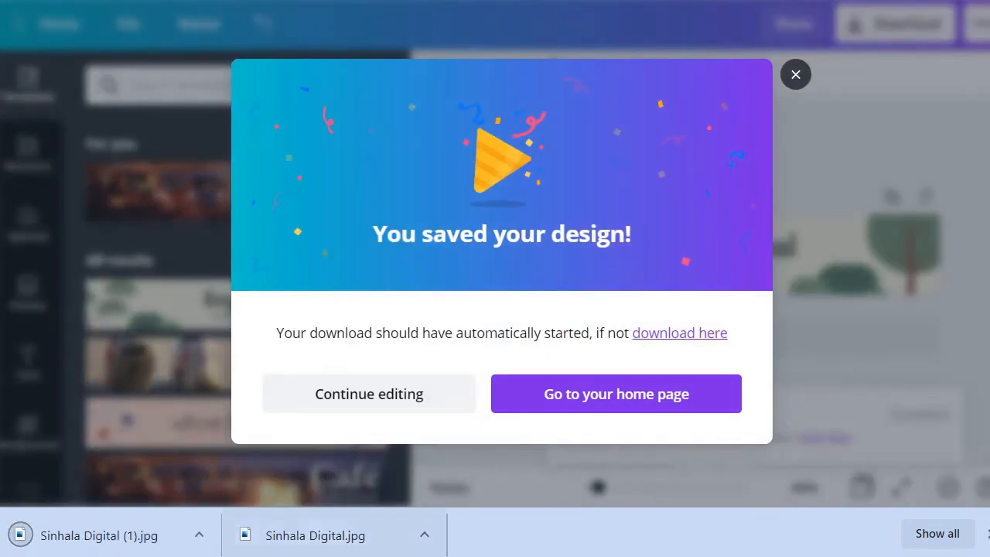
pyautogui.click(796, 75)
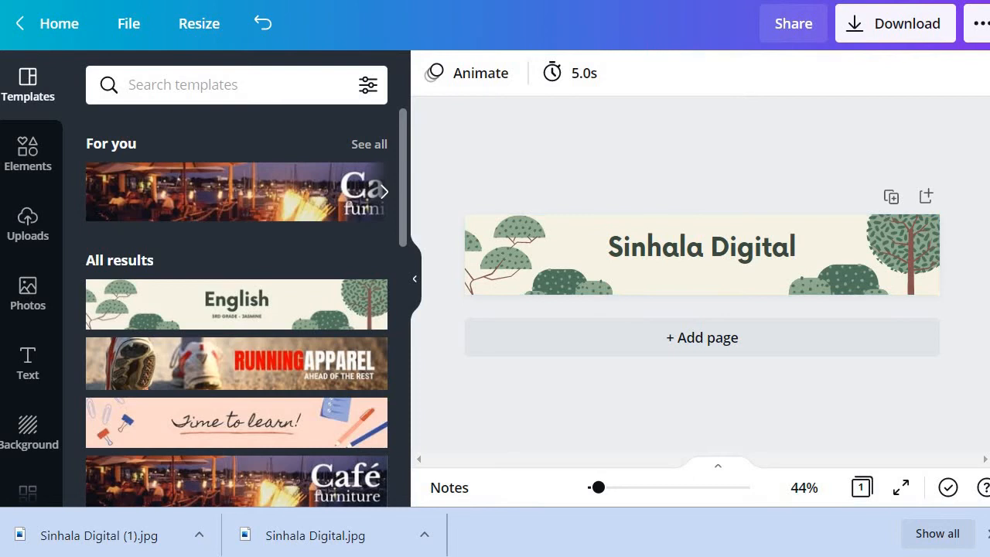
# Step: Switch to the LinkedIn page, upload Sinhala Digital (1) from Downloads as its cover image and save it
pyautogui.hotkey('ctrl', 'Tab')
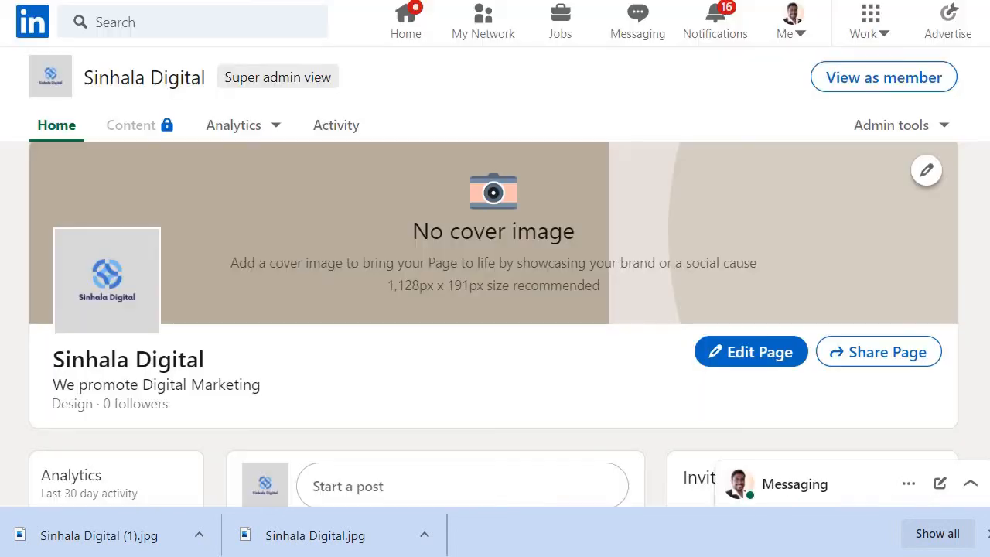
pyautogui.click(926, 173)
pyautogui.click(861, 230)
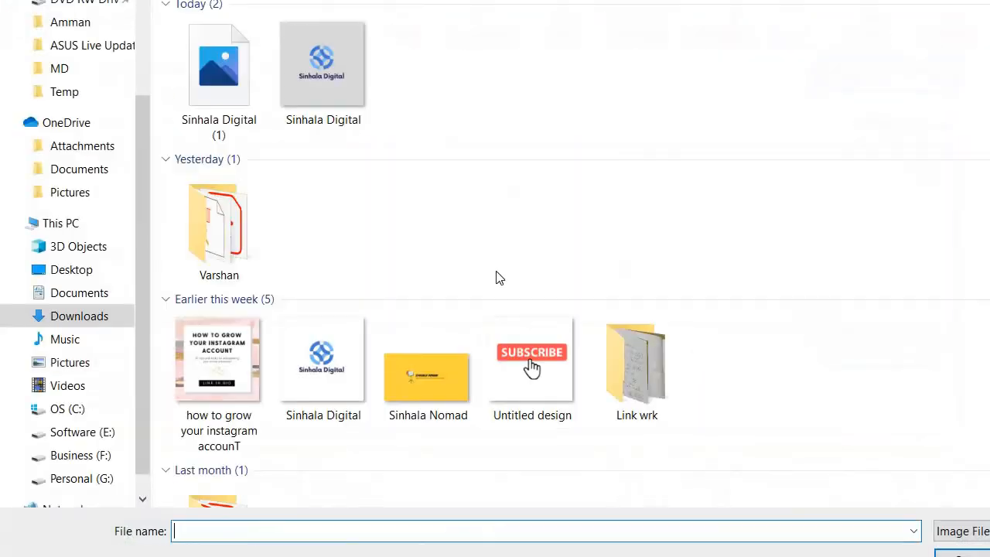
pyautogui.click(219, 77)
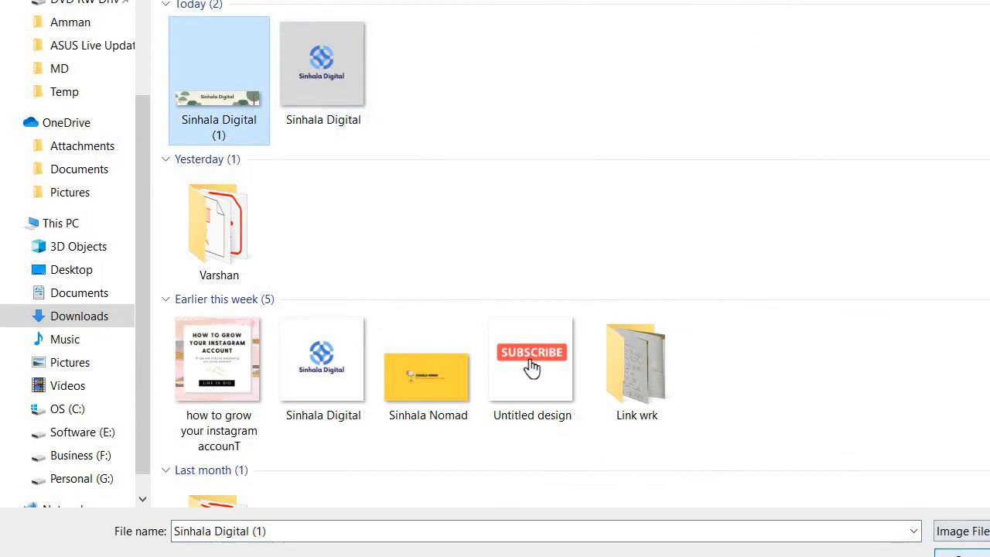
pyautogui.press('Return')
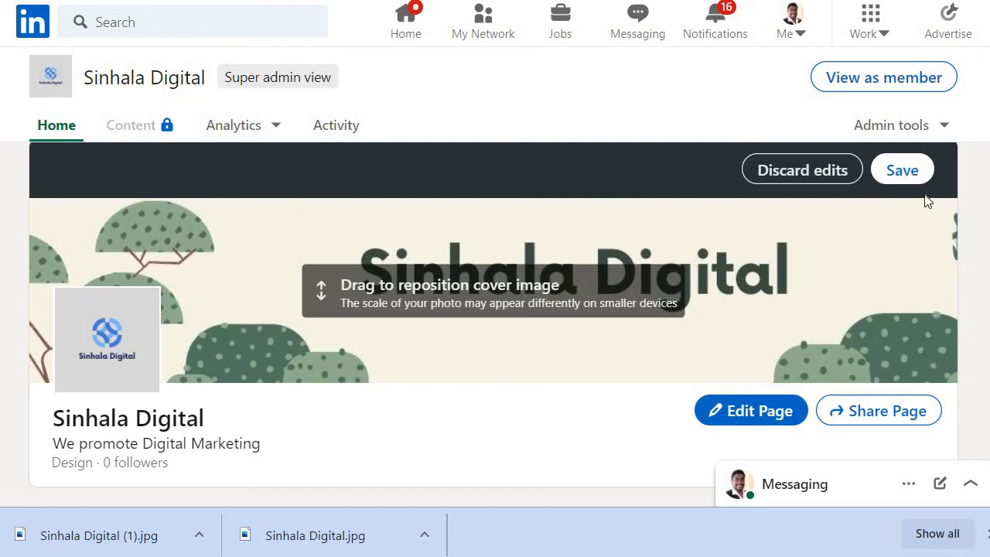
pyautogui.click(902, 171)
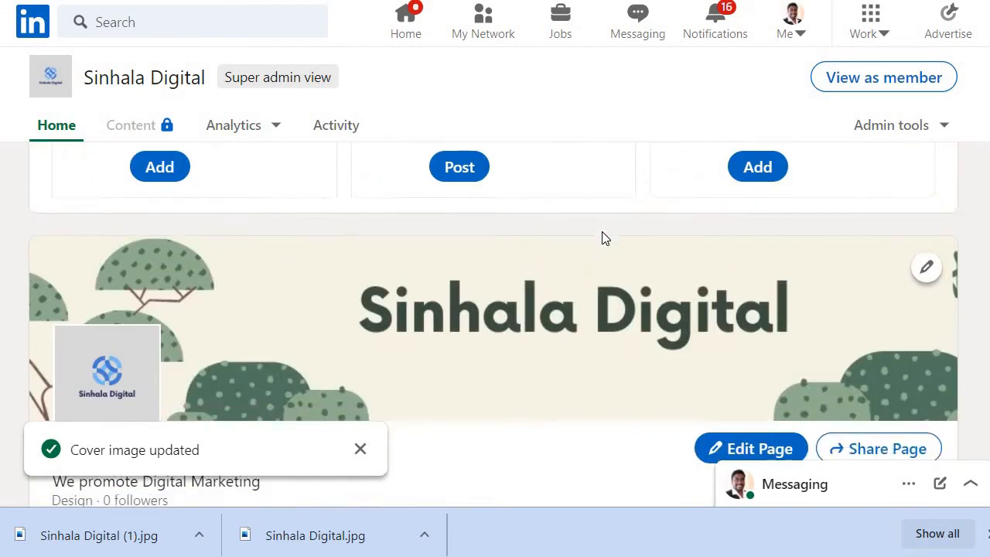
# Step: Open the Location task from the remaining Build Your Page tasks and set the country to Sri Lanka
pyautogui.scroll(-3, 310, 305)
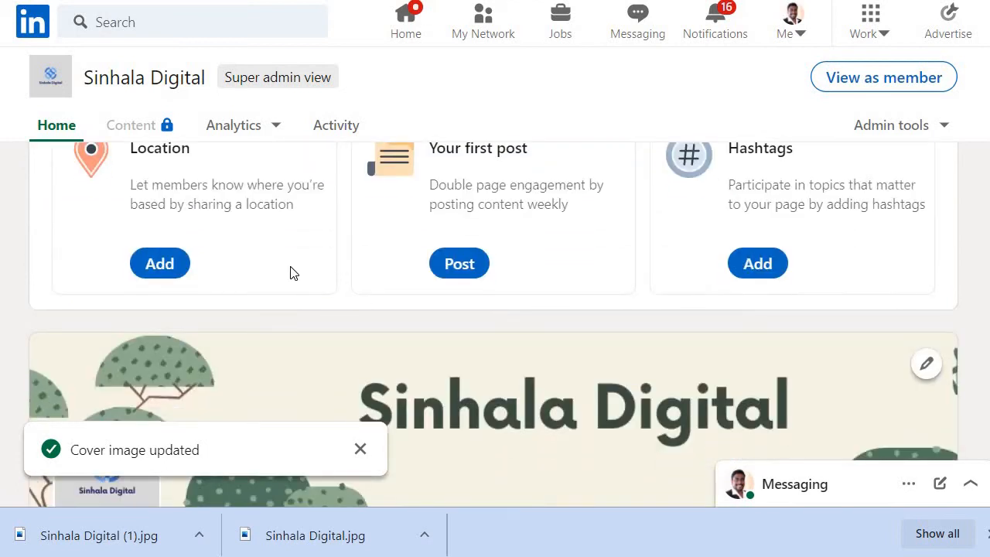
pyautogui.click(159, 358)
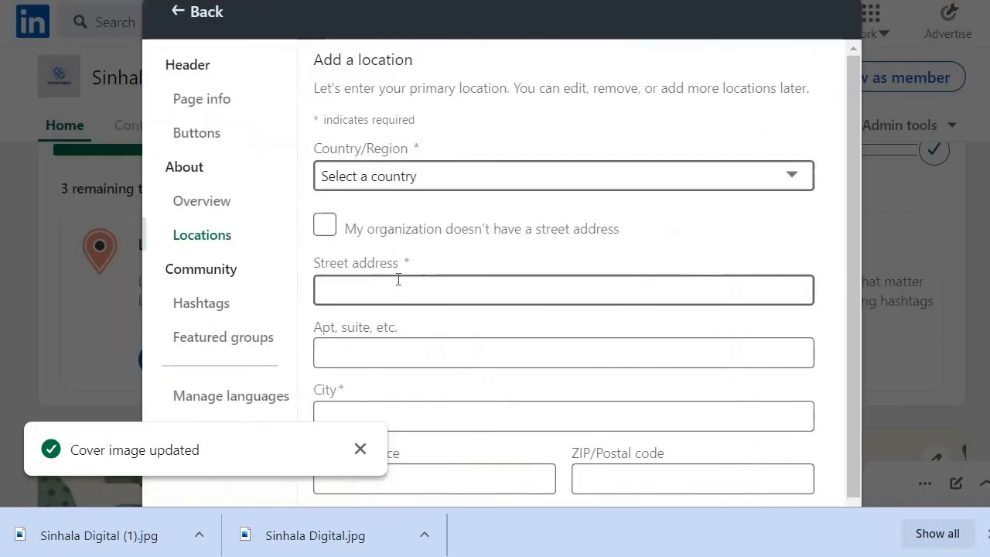
pyautogui.click(394, 175)
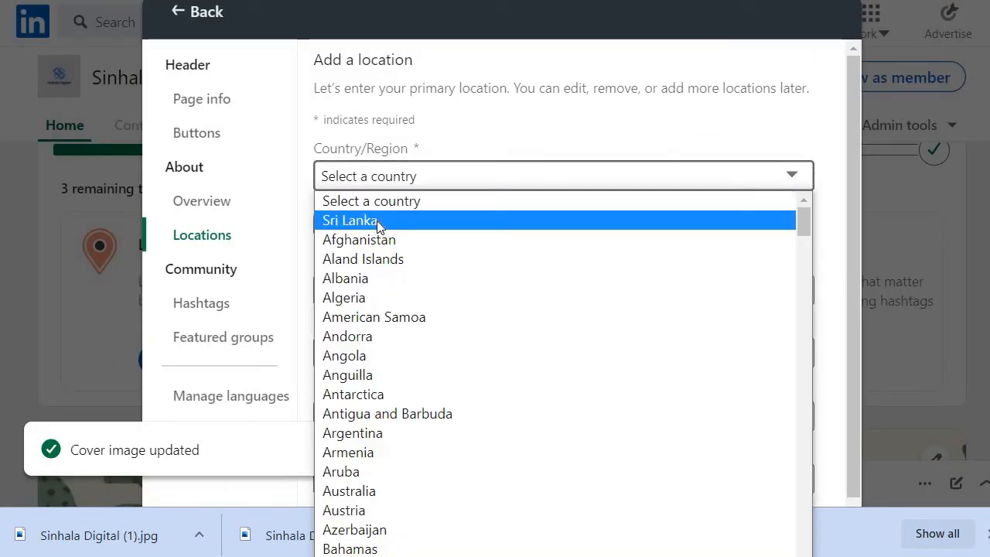
pyautogui.click(376, 220)
# Step: Mark the organization as having no street address and try to save the location with the city left blank
pyautogui.click(474, 287)
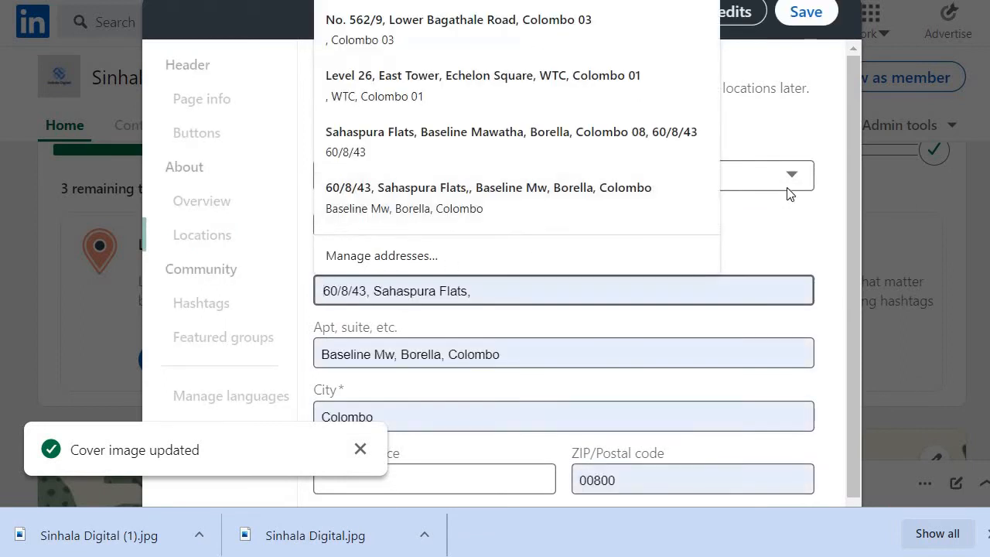
pyautogui.click(812, 237)
pyautogui.scroll(-1, 762, 301)
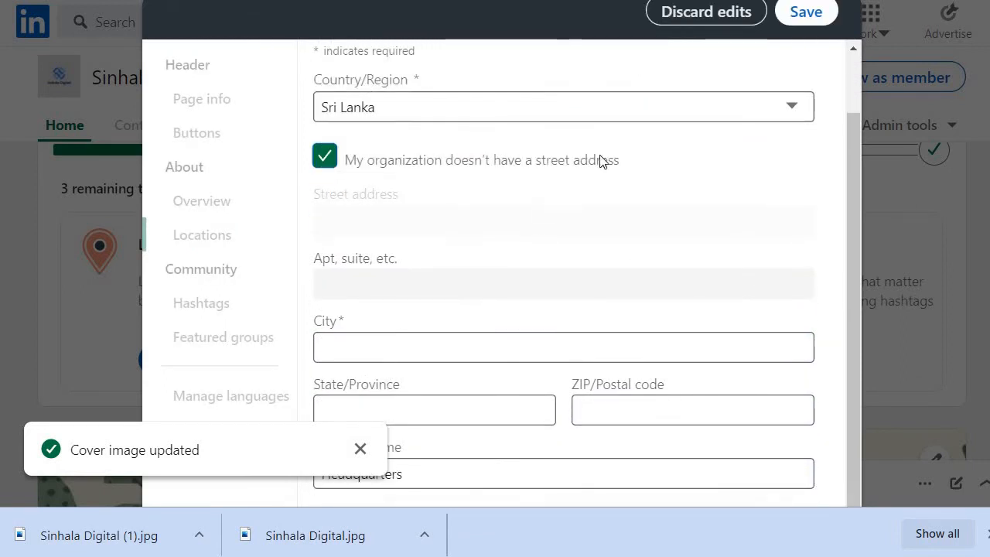
pyautogui.click(361, 448)
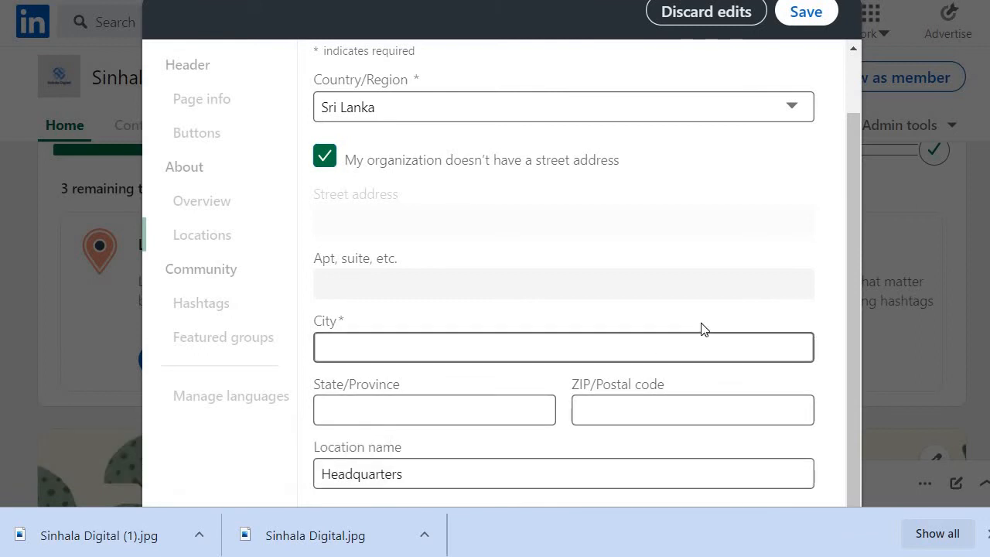
pyautogui.click(799, 19)
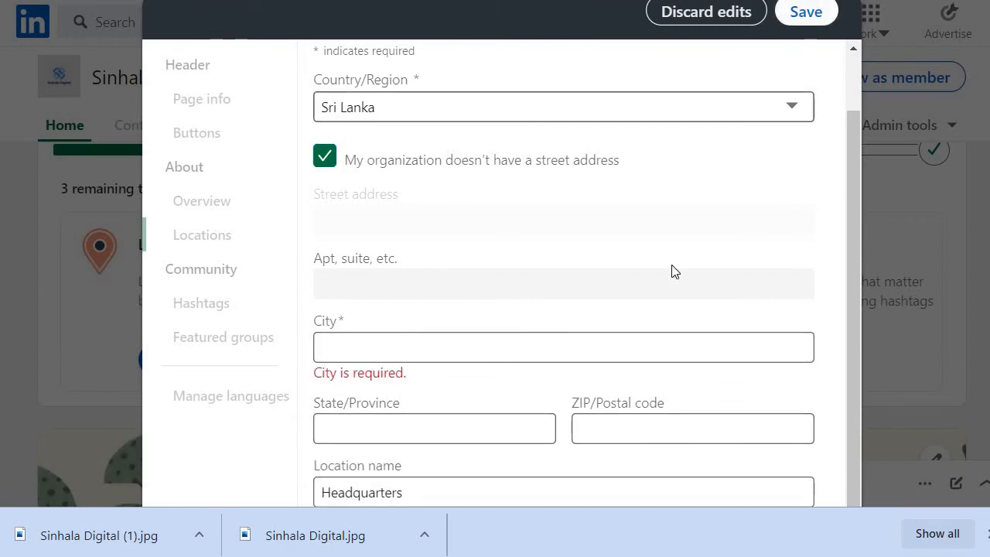
# Step: Complete the location with the first saved Colombo suggestion, save it, and close the editor and the unlocked-feature message
pyautogui.click(357, 337)
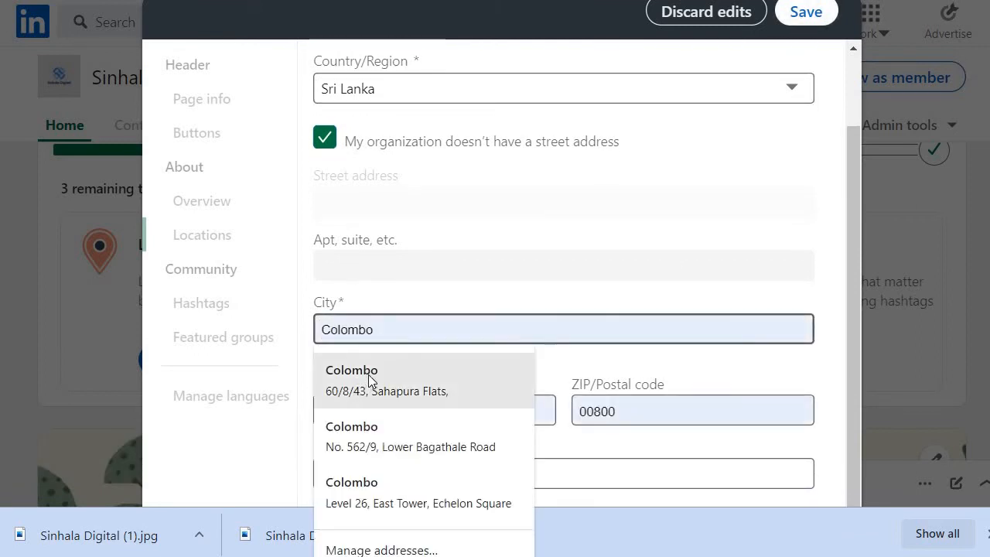
pyautogui.press('Return')
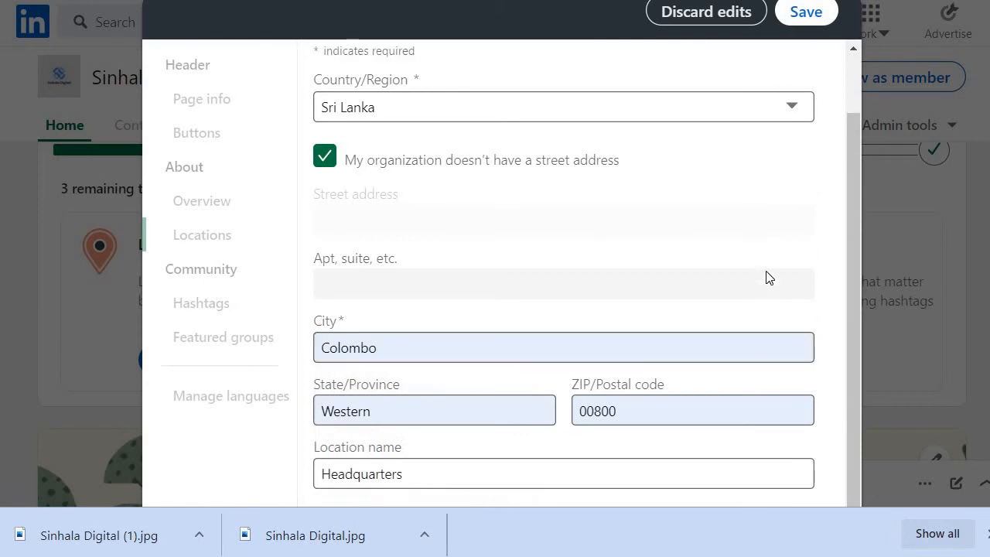
pyautogui.click(818, 20)
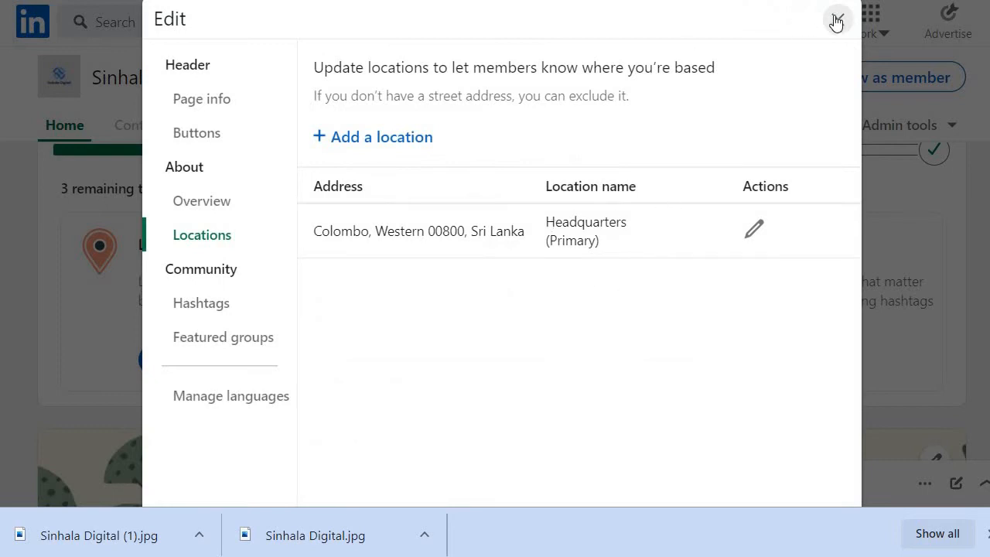
pyautogui.click(836, 19)
pyautogui.click(840, 20)
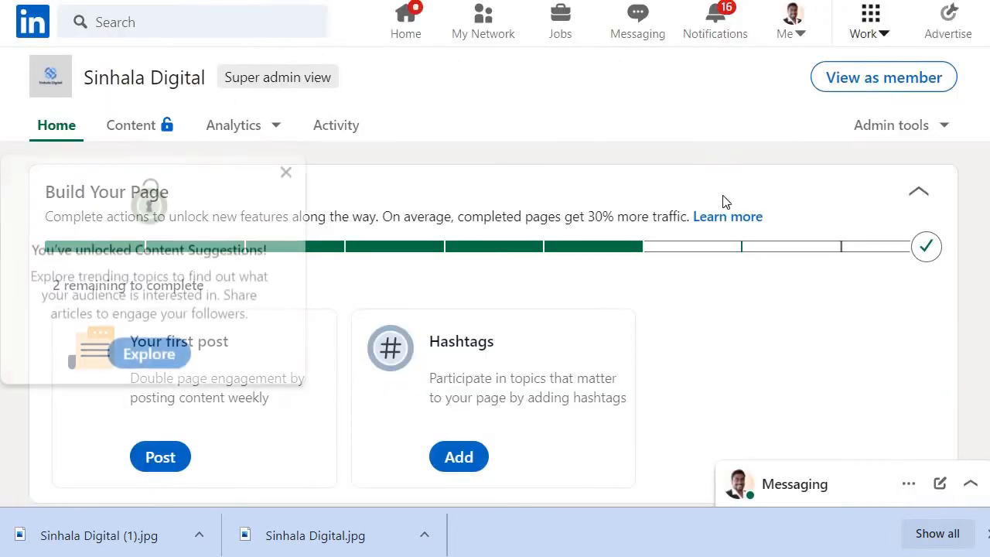
pyautogui.click(285, 171)
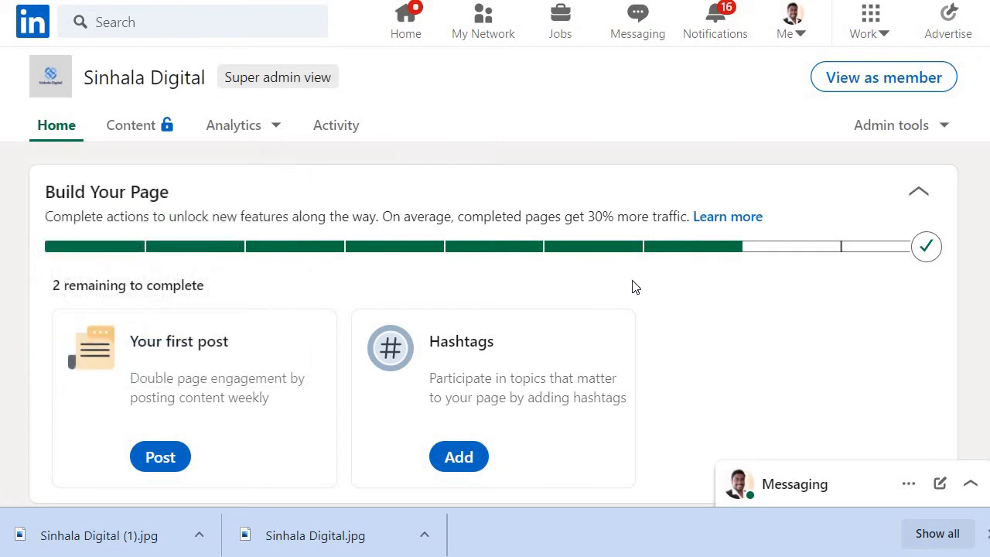
# Step: Open the Hashtags task among the remaining Build Your Page tasks and add #sinhaladigital and #sinhaladigitallife from the suggestions
pyautogui.scroll(-4, 721, 267)
pyautogui.scroll(3, 632, 261)
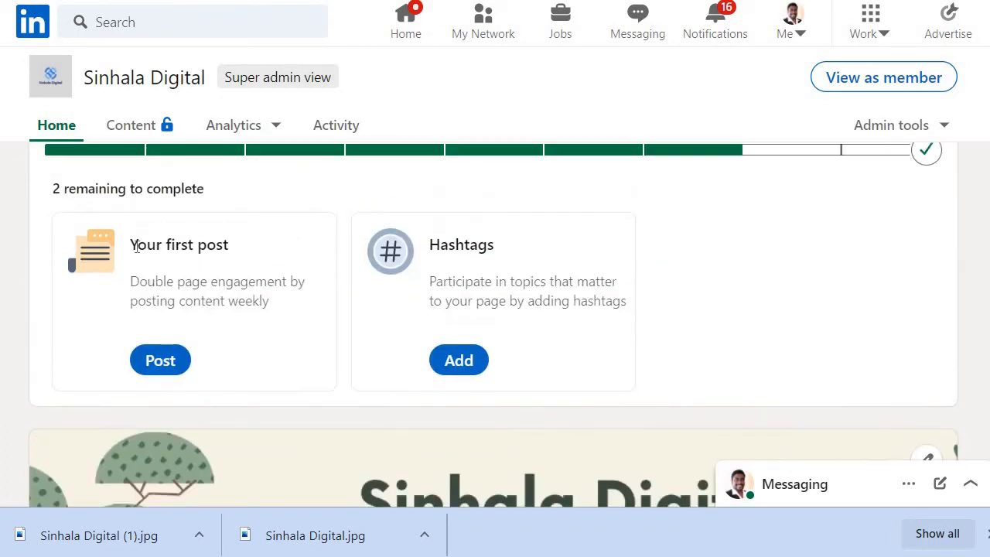
pyautogui.click(468, 366)
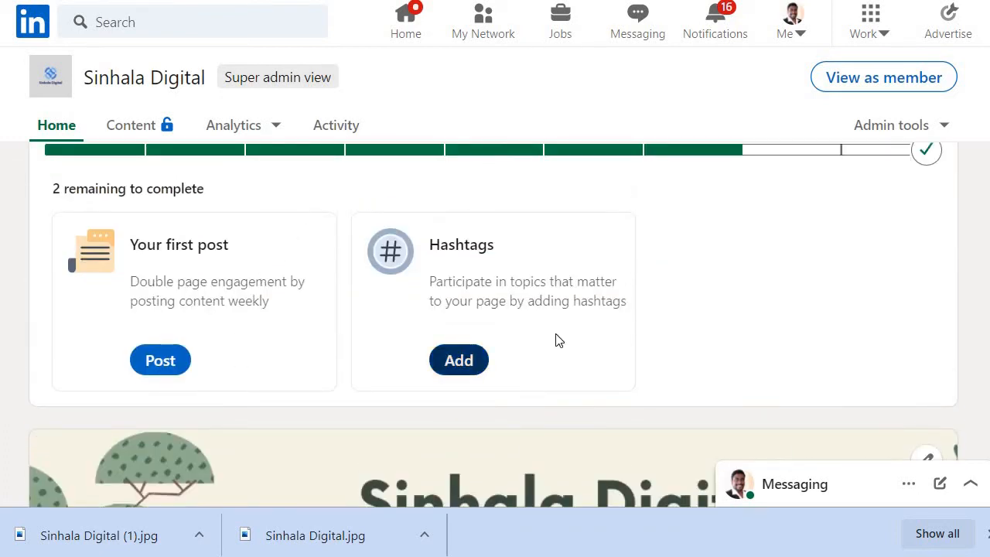
pyautogui.click(366, 152)
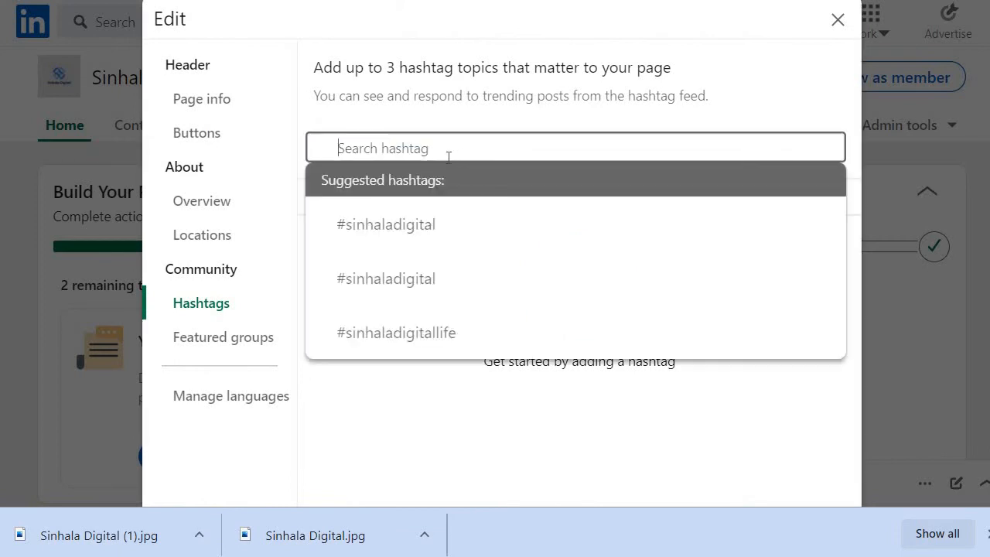
pyautogui.click(418, 226)
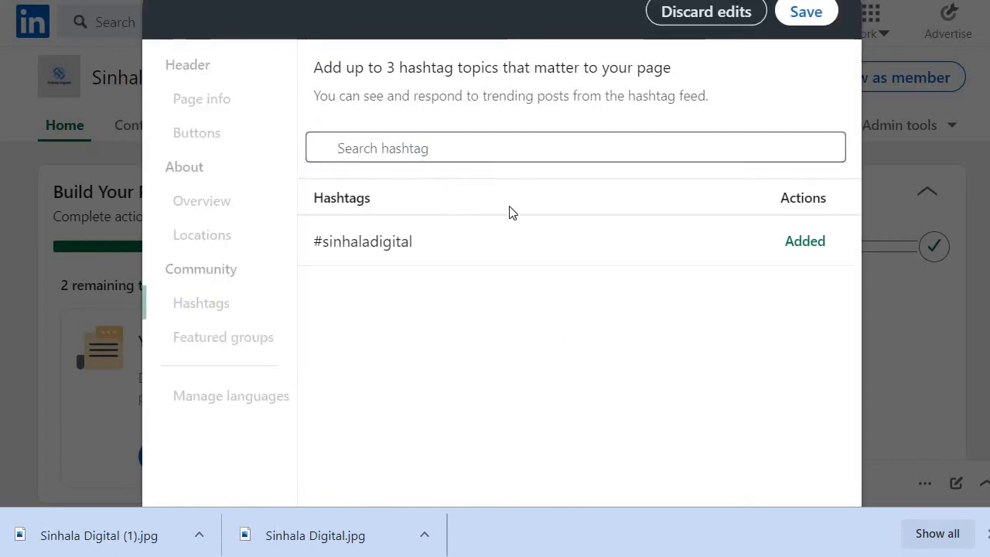
pyautogui.click(354, 148)
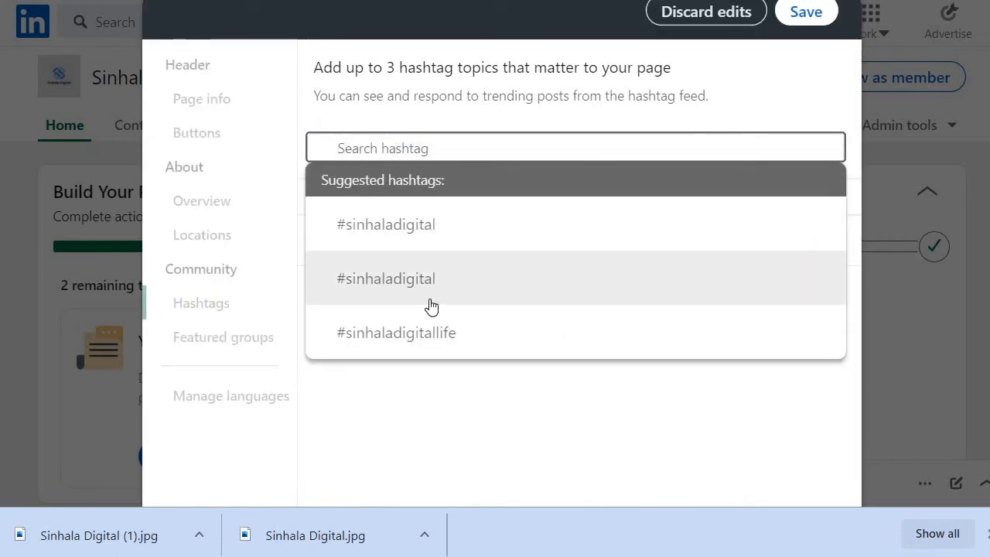
pyautogui.click(442, 346)
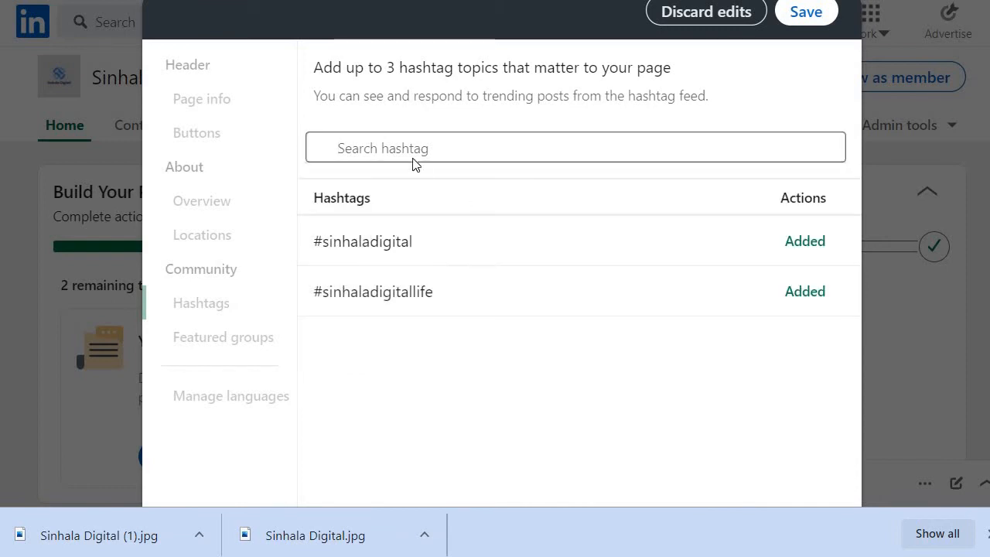
# Step: Search for Sinhalavideos and add #sinhalavideos as the third hashtag
pyautogui.click(401, 149)
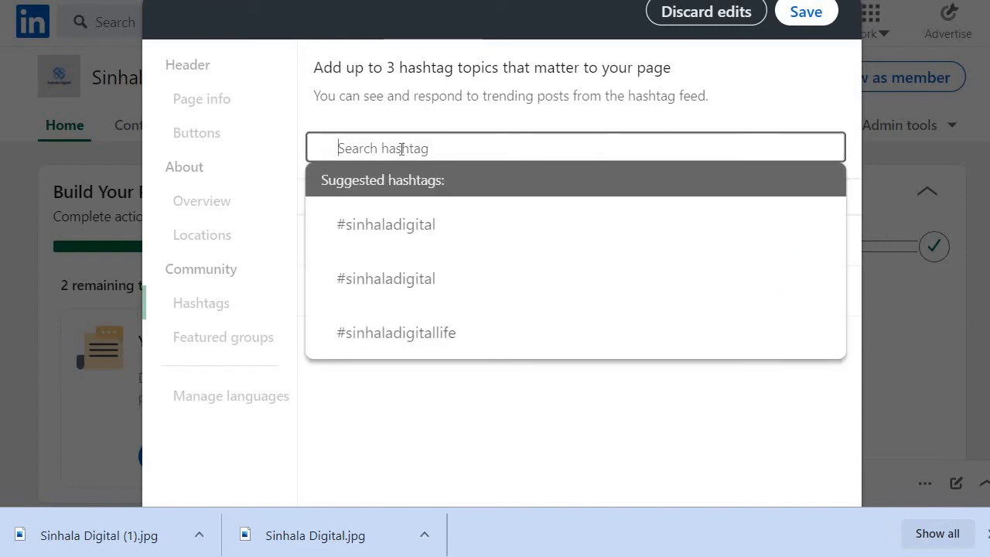
pyautogui.write('Sinahka')
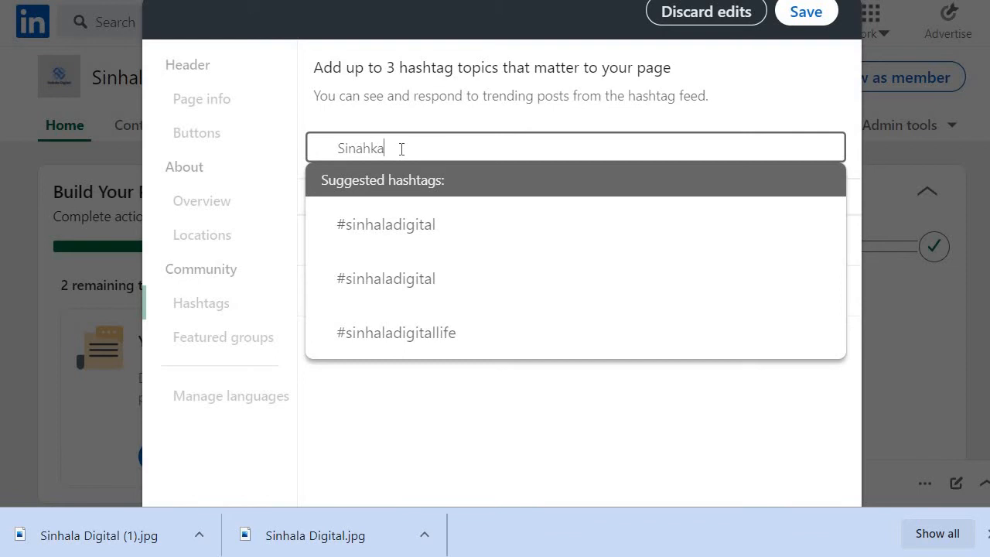
pyautogui.press('BackSpace')
pyautogui.press('BackSpace')
pyautogui.press('BackSpace')
pyautogui.press('BackSpace')
pyautogui.write('hala')
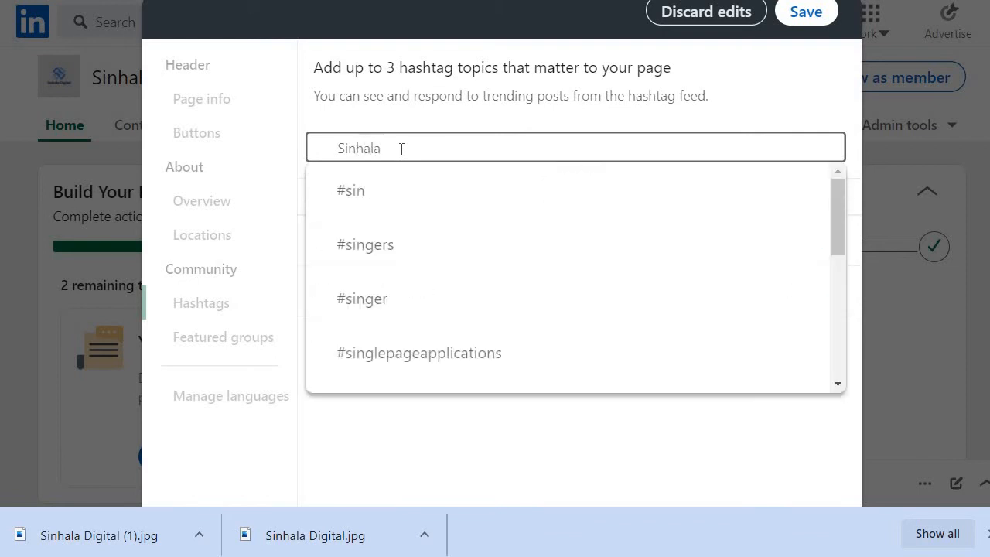
pyautogui.write('vi')
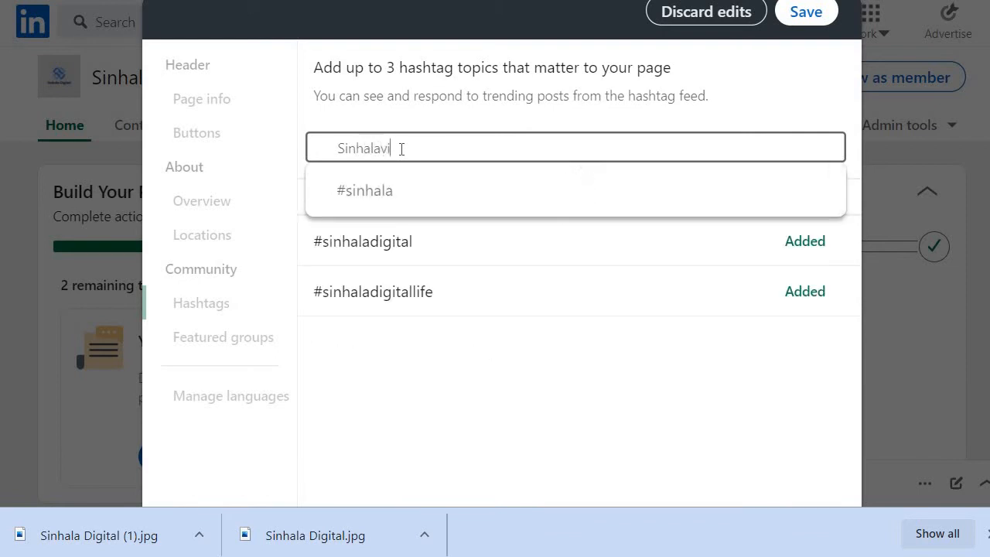
pyautogui.write('deos')
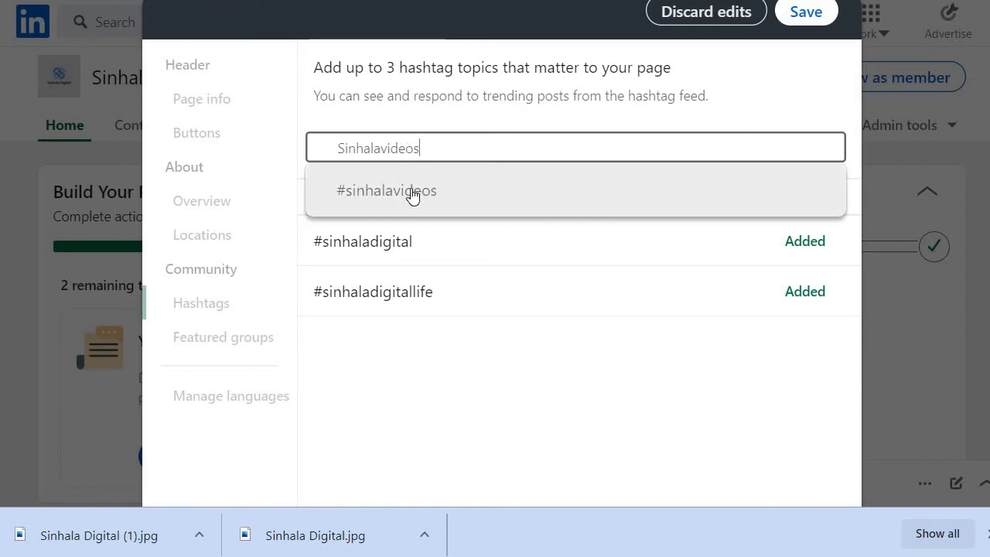
pyautogui.click(412, 196)
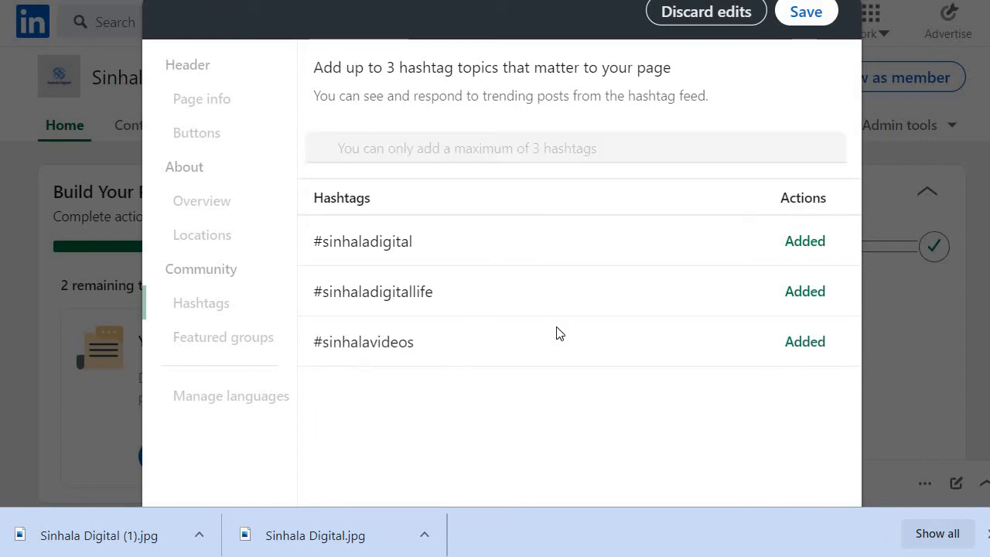
# Step: Save the page's hashtags and close the page editor
pyautogui.click(801, 15)
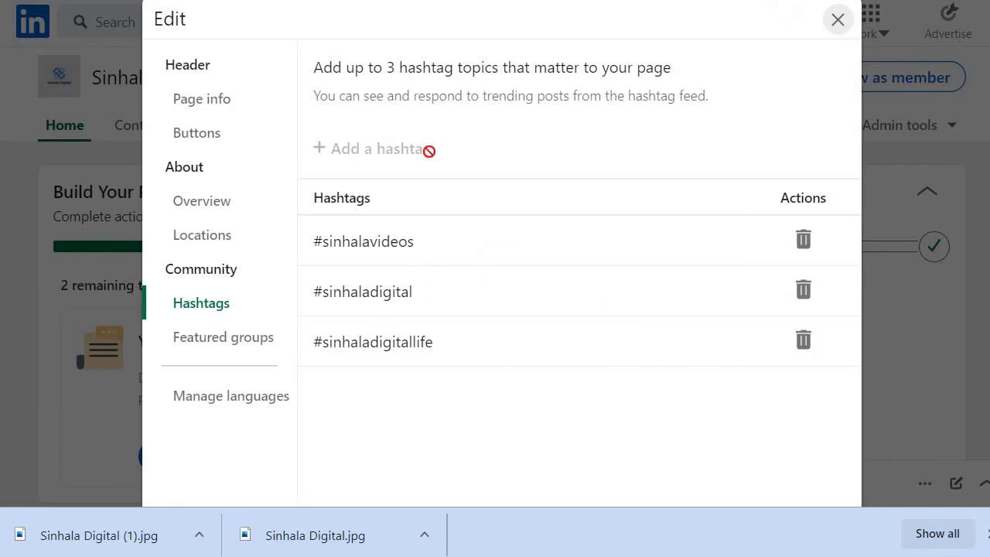
pyautogui.click(839, 20)
pyautogui.click(835, 19)
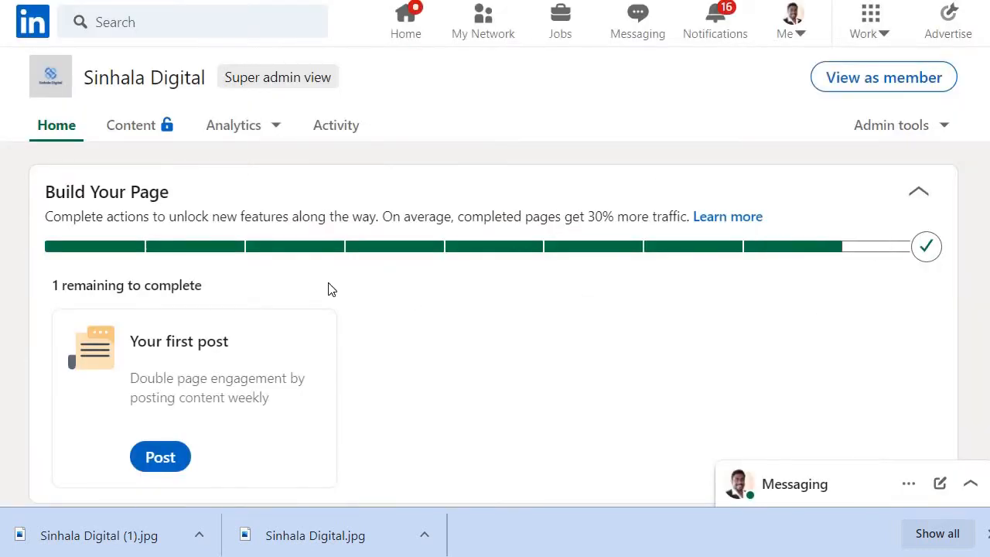
# Step: Start the page's first post from the remaining Build Your Page task
pyautogui.scroll(-2, 232, 279)
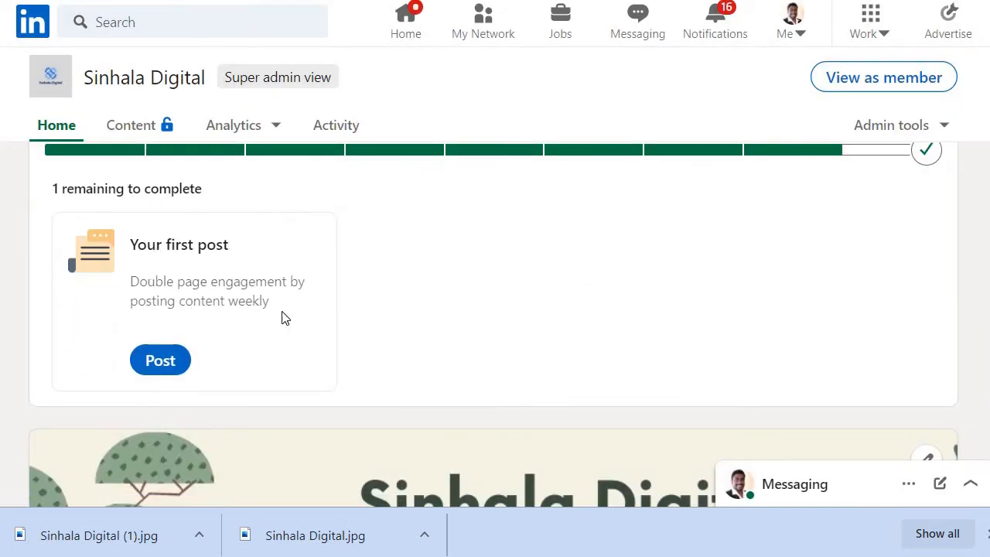
pyautogui.click(160, 360)
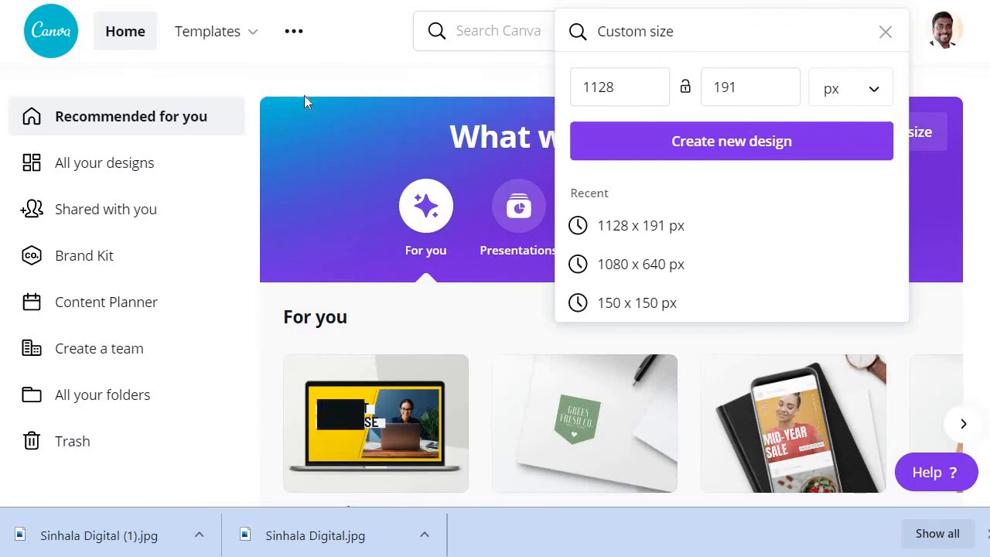
# Step: Switch to Canva, dismiss the custom size form, search the design types for facebook and create a Facebook Post design
pyautogui.click(363, 82)
pyautogui.click(877, 39)
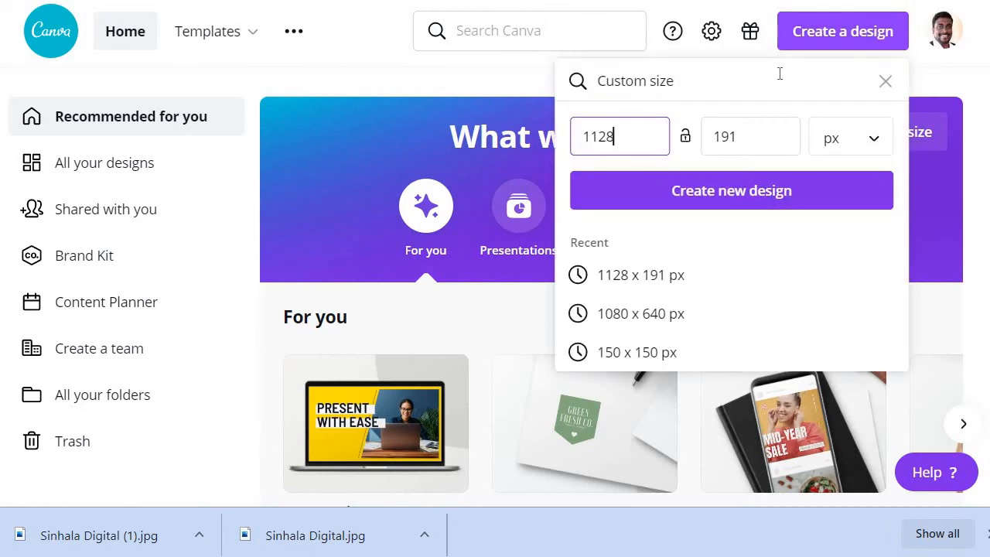
pyautogui.click(885, 81)
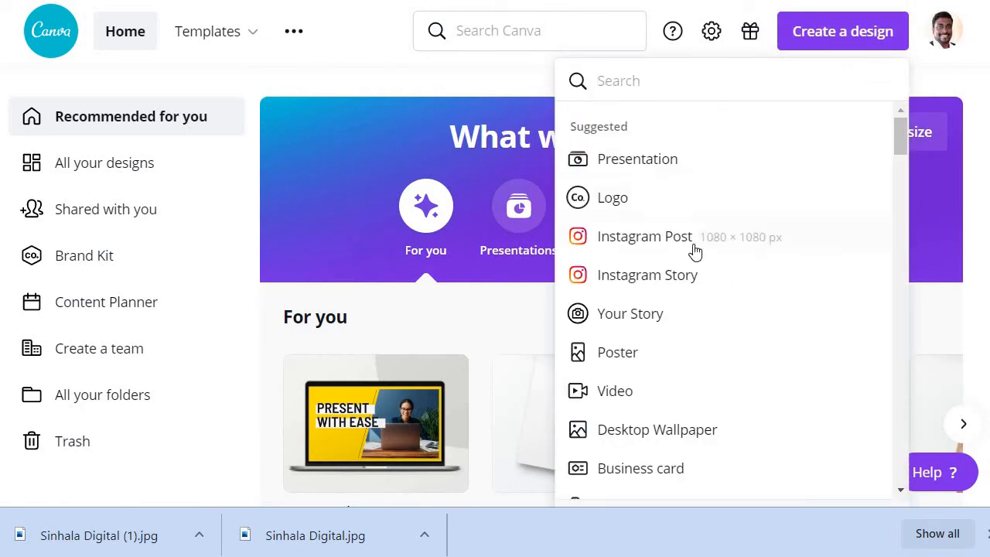
pyautogui.click(689, 80)
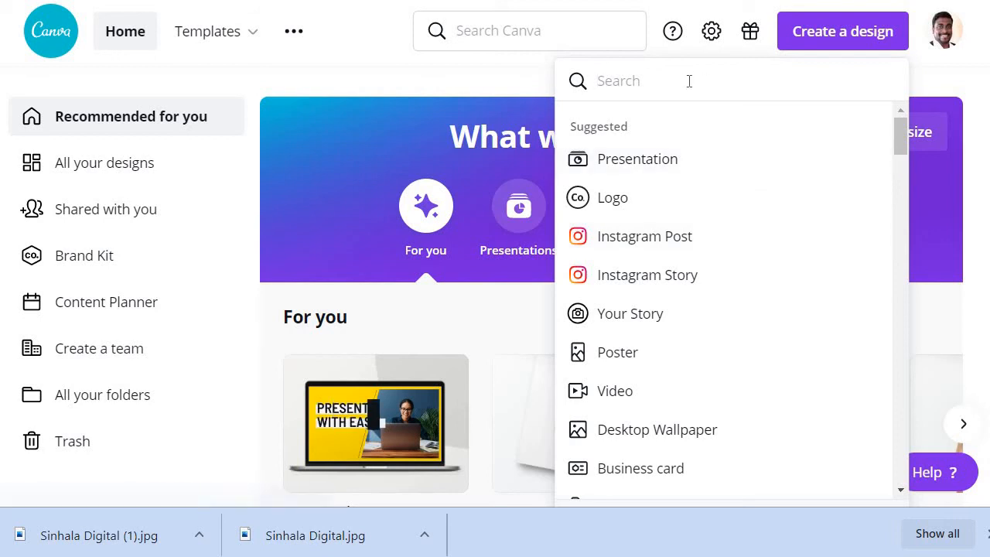
pyautogui.write('face')
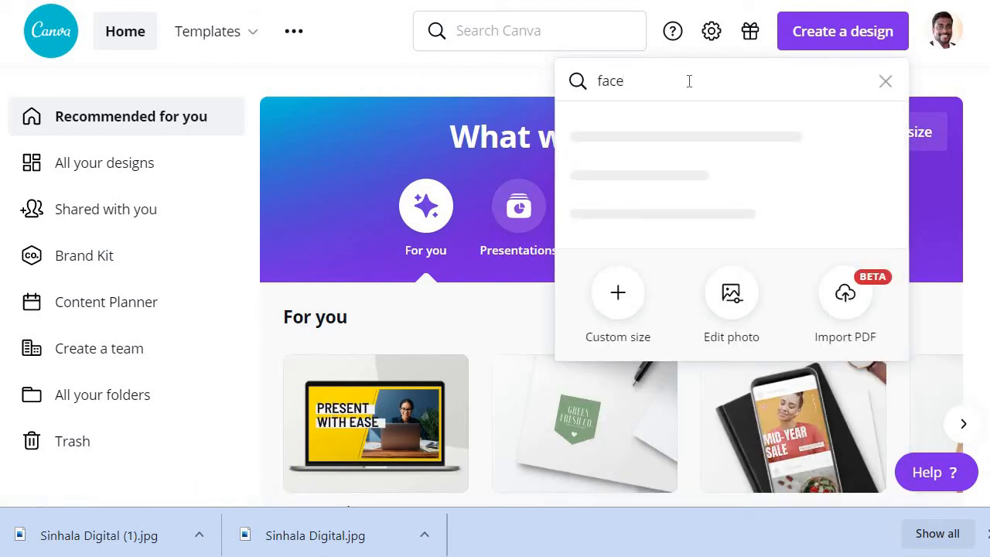
pyautogui.write('book')
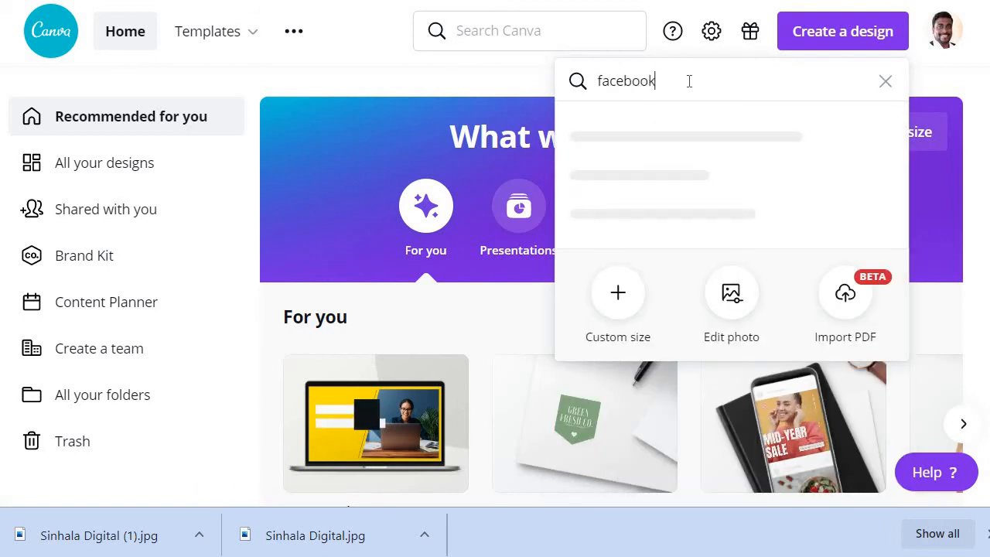
pyautogui.click(670, 288)
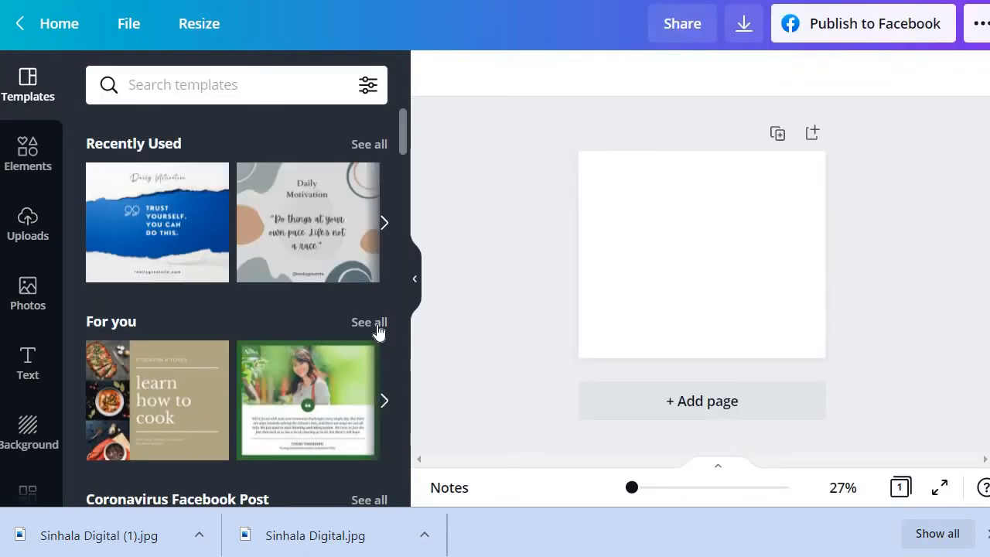
# Step: Apply the blue Happy Birthday template from the Birthday Facebook Post group to the blank page
pyautogui.scroll(-4, 325, 333)
pyautogui.scroll(-6, 325, 333)
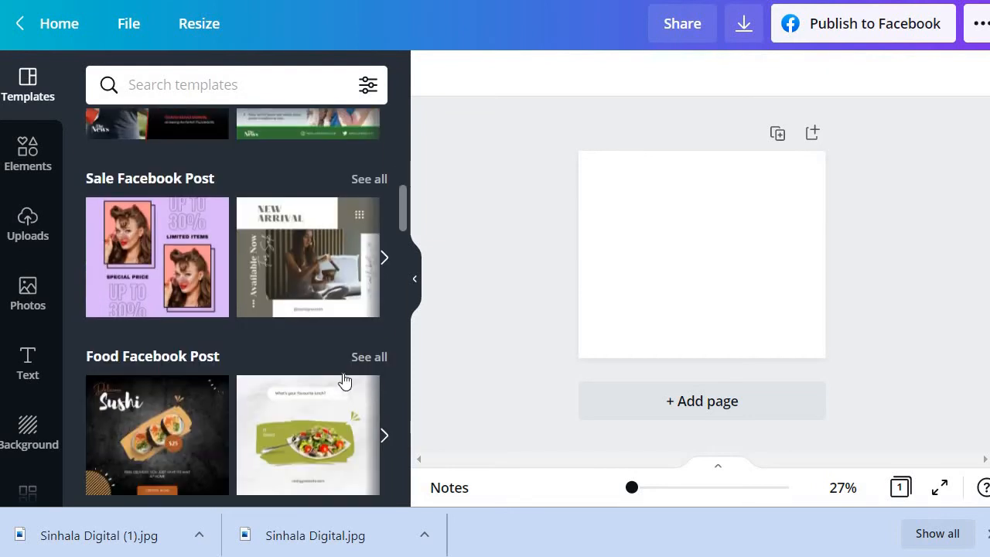
pyautogui.scroll(-2, 404, 431)
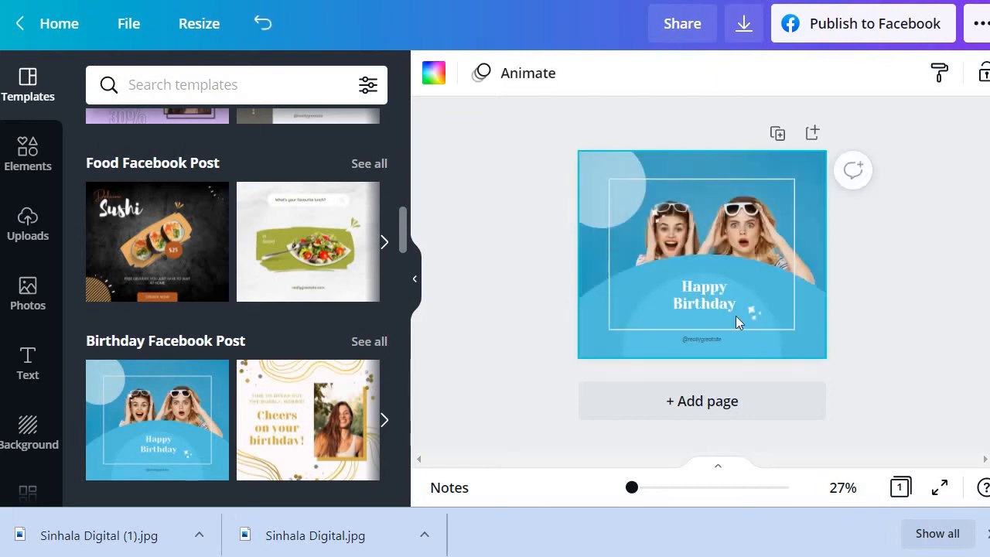
# Step: Replace the Happy Birthday heading with Welcome
pyautogui.click(698, 307)
pyautogui.click(703, 301)
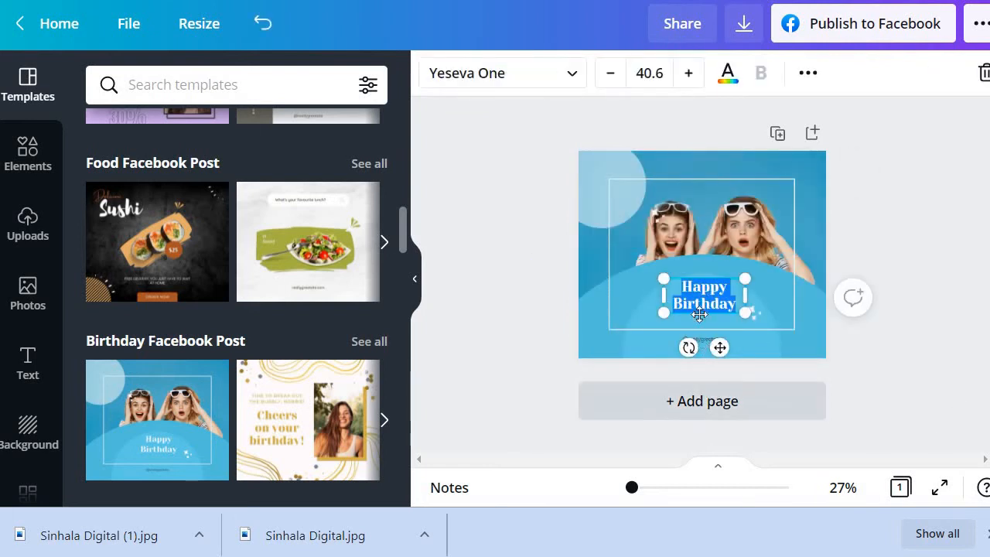
pyautogui.write('Welo')
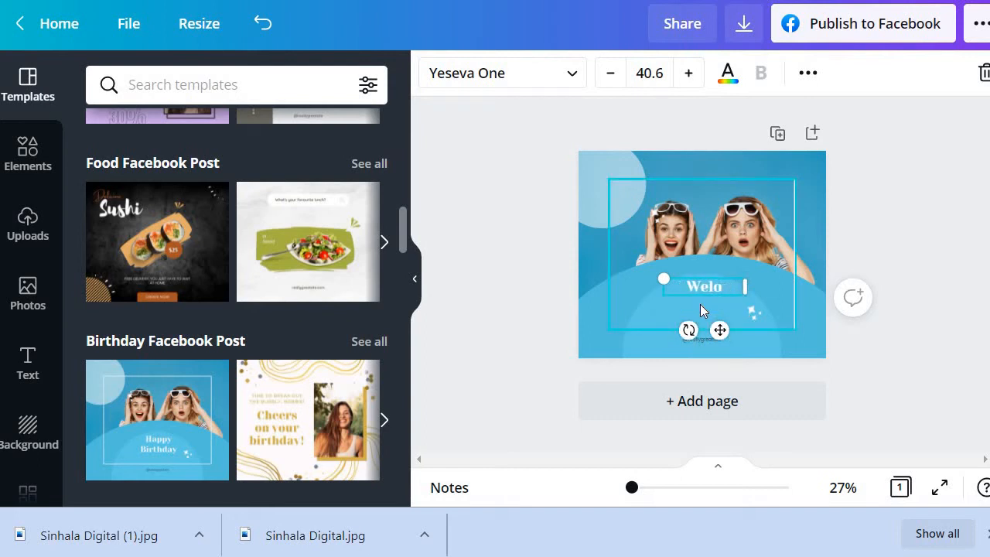
pyautogui.write('meome')
# Step: Delete the small handle text below the white frame of the post design
pyautogui.click(681, 338)
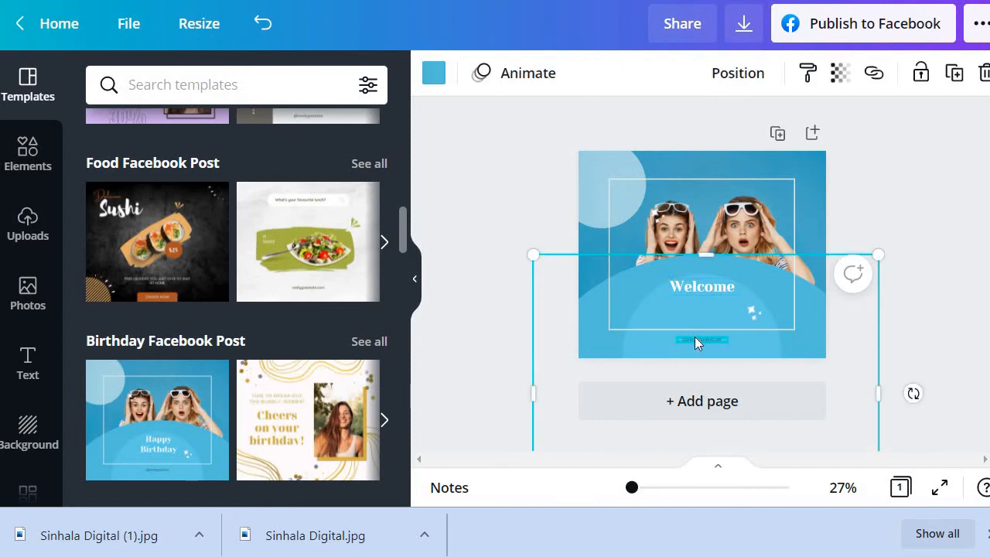
pyautogui.click(695, 338)
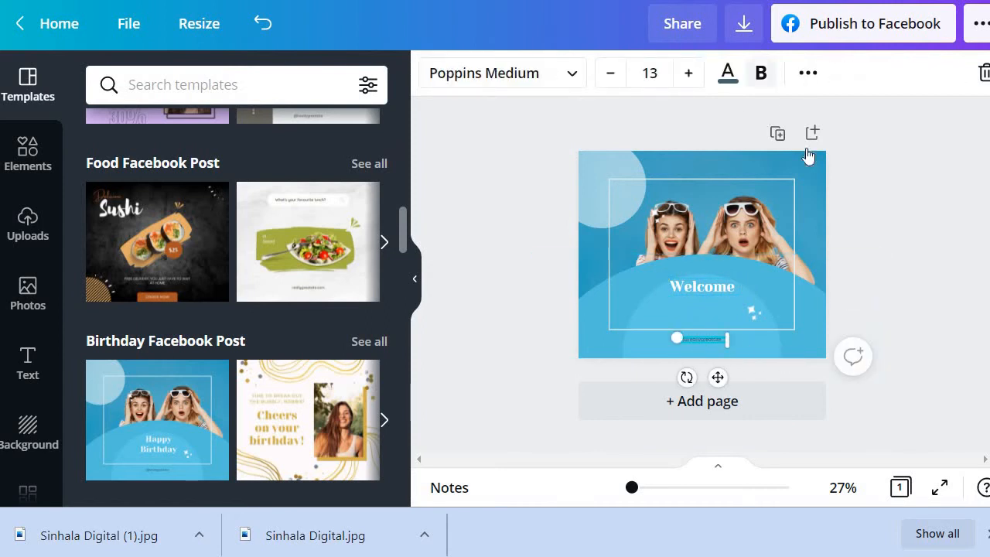
pyautogui.click(834, 171)
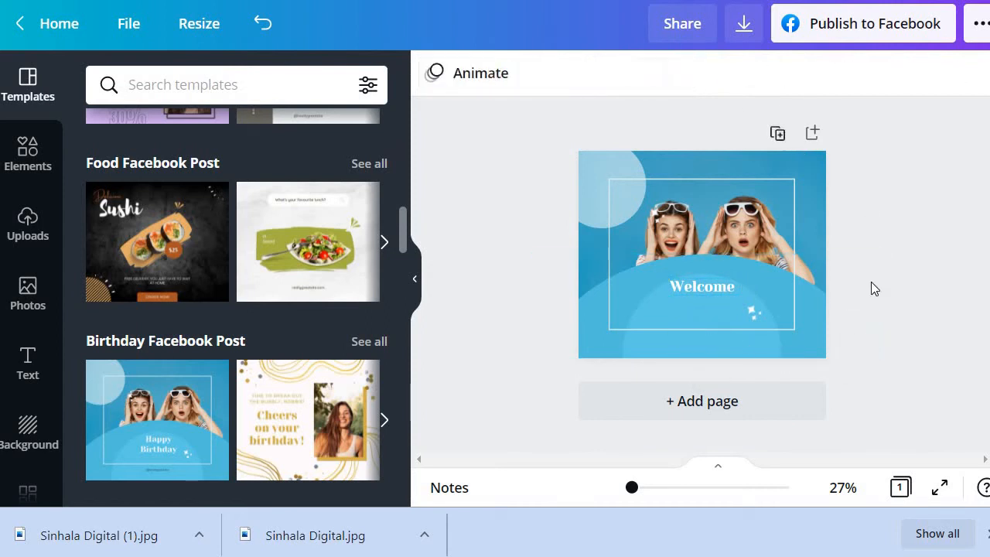
pyautogui.scroll(-6, 147, 341)
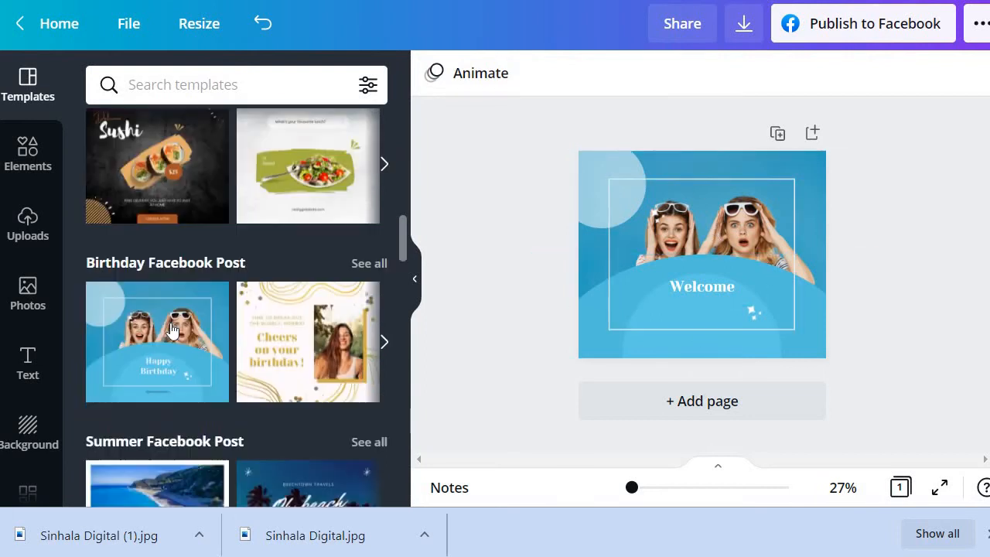
# Step: Download the Welcome design as a JPG and dismiss the saved-design dialog
pyautogui.scroll(3, 358, 297)
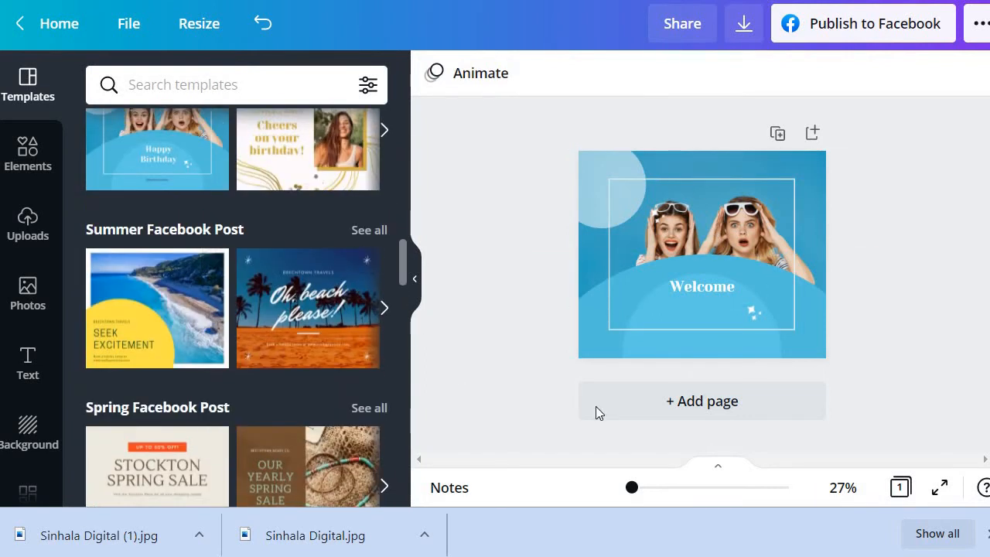
pyautogui.click(746, 40)
pyautogui.click(754, 170)
pyautogui.click(756, 170)
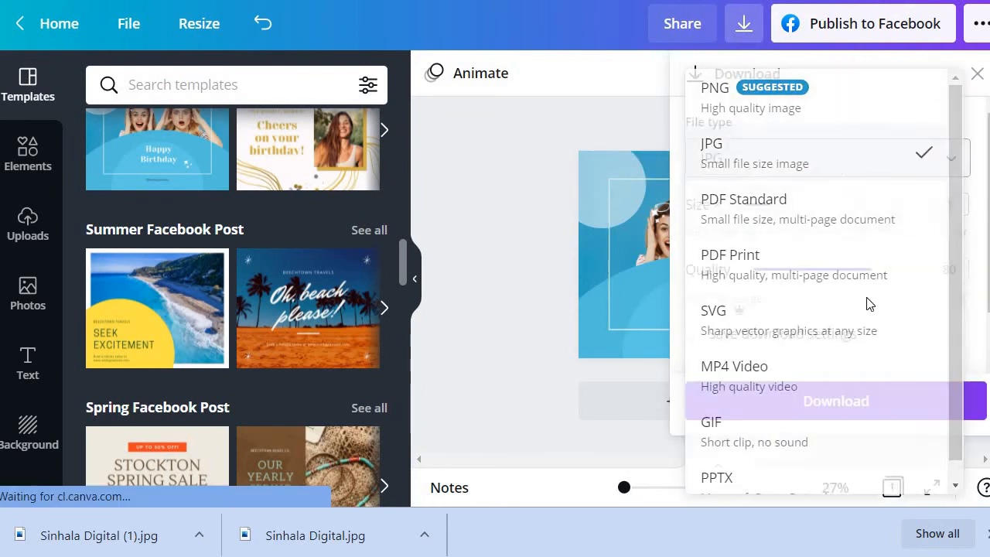
pyautogui.click(836, 400)
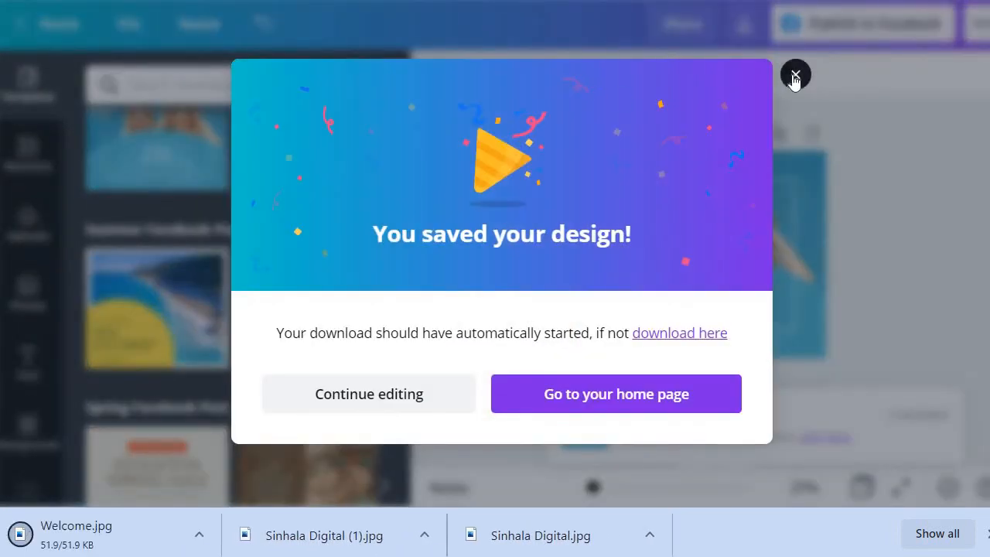
pyautogui.click(796, 74)
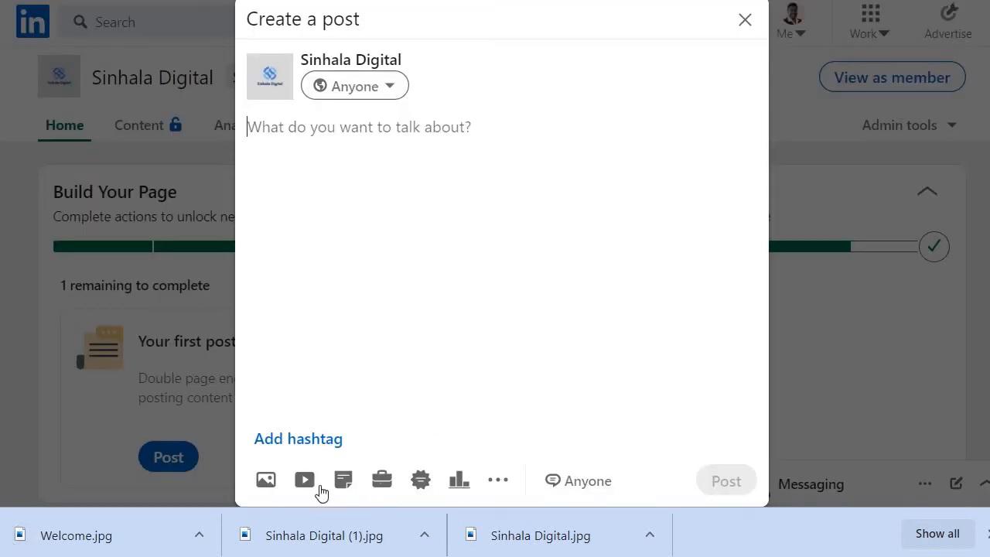
# Step: Switch to LinkedIn and attach the Welcome image from the Downloads folder to the new page post
pyautogui.click(264, 480)
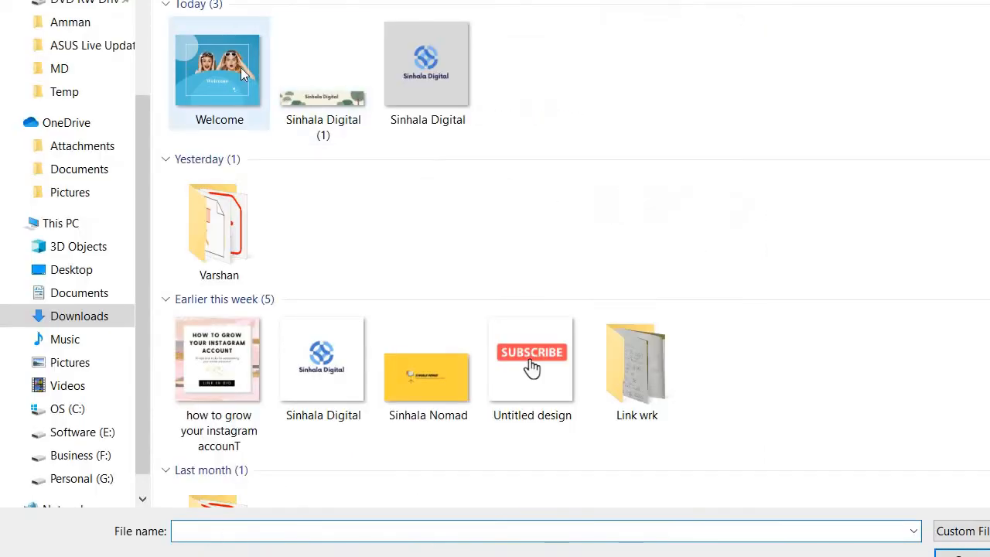
pyautogui.click(243, 73)
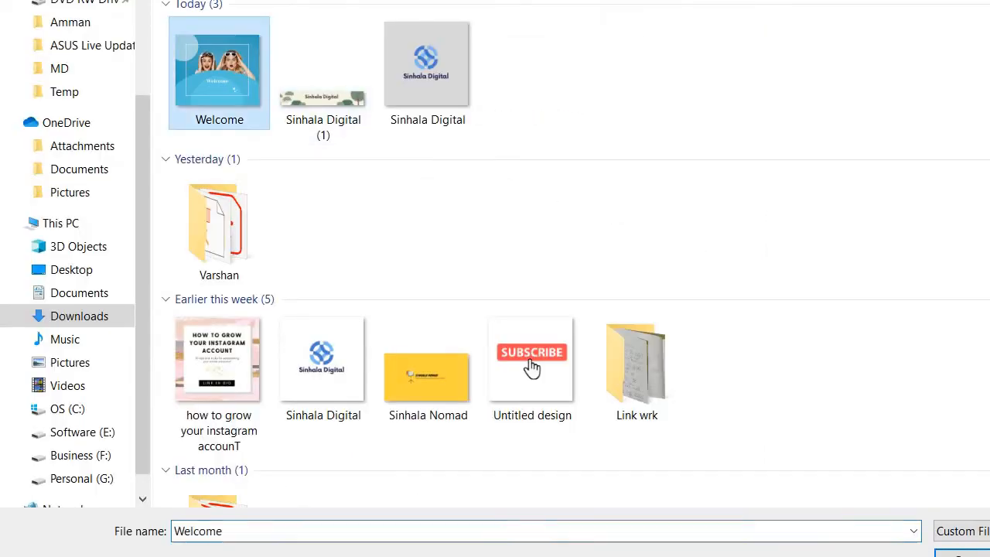
pyautogui.press('Return')
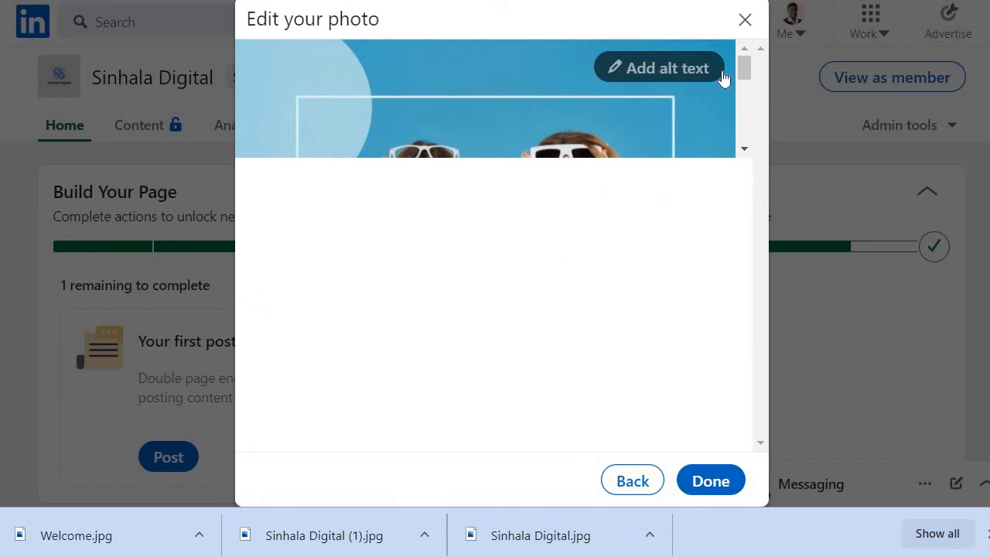
# Step: Give the post photo the alt text Sinhala Digital and finish editing the photo
pyautogui.moveTo(744, 71); pyautogui.dragTo(720, 25)
pyautogui.click(674, 77)
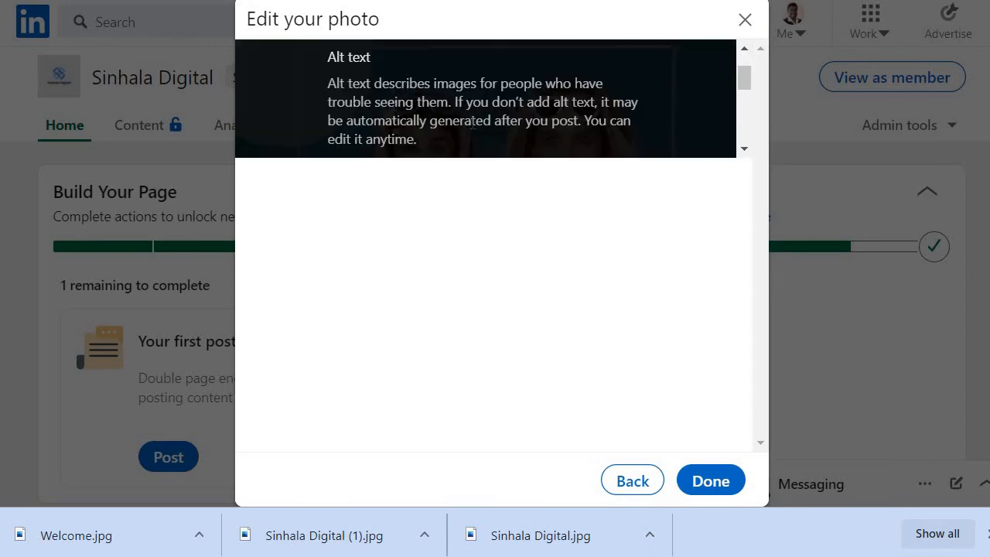
pyautogui.scroll(-4, 473, 124)
pyautogui.scroll(1, 564, 143)
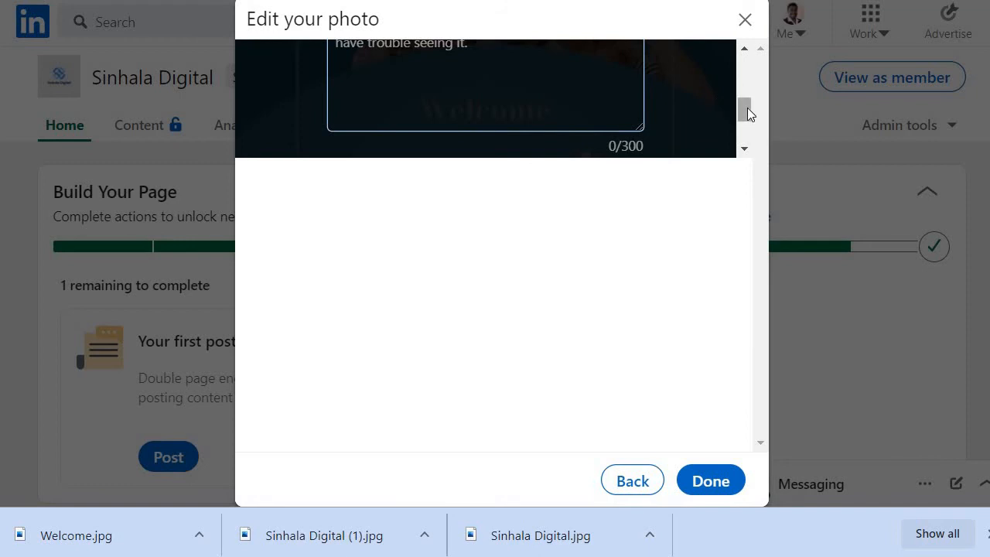
pyautogui.moveTo(748, 113); pyautogui.dragTo(746, 96)
pyautogui.click(462, 107)
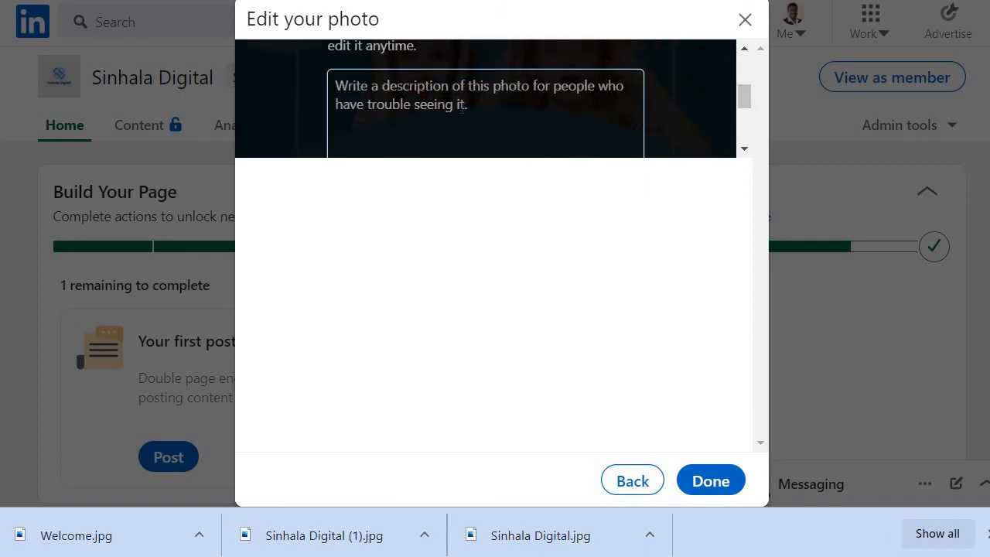
pyautogui.write('Sinhala')
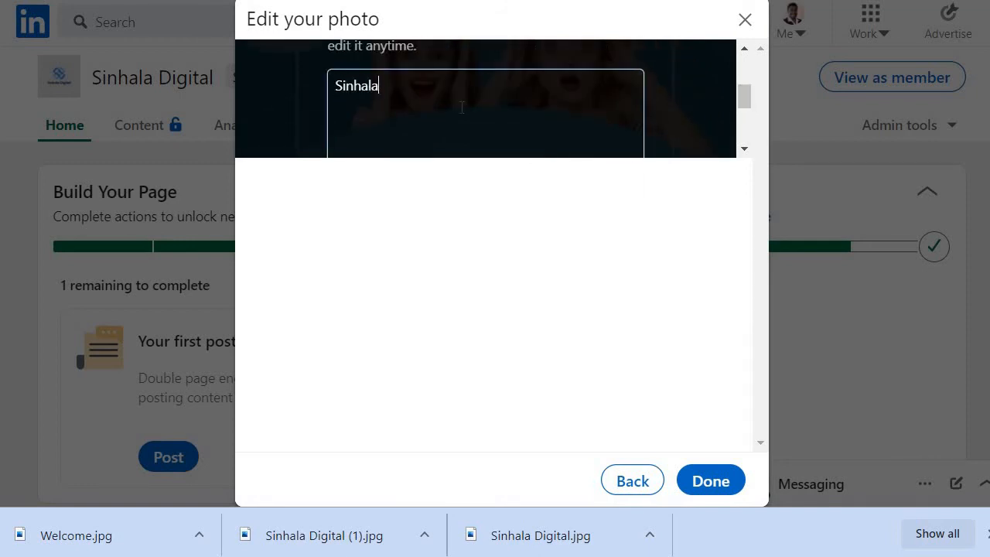
pyautogui.write(' Digital')
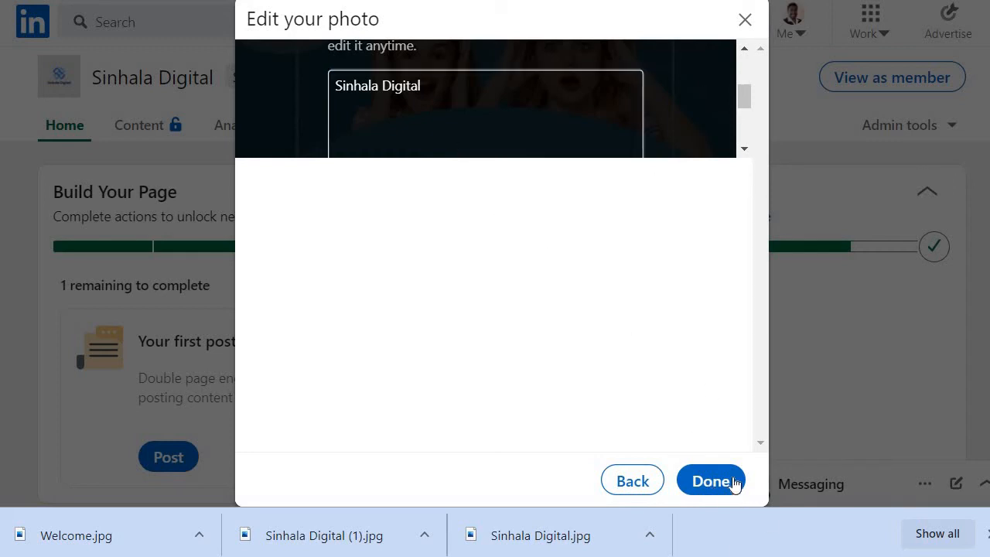
pyautogui.click(712, 485)
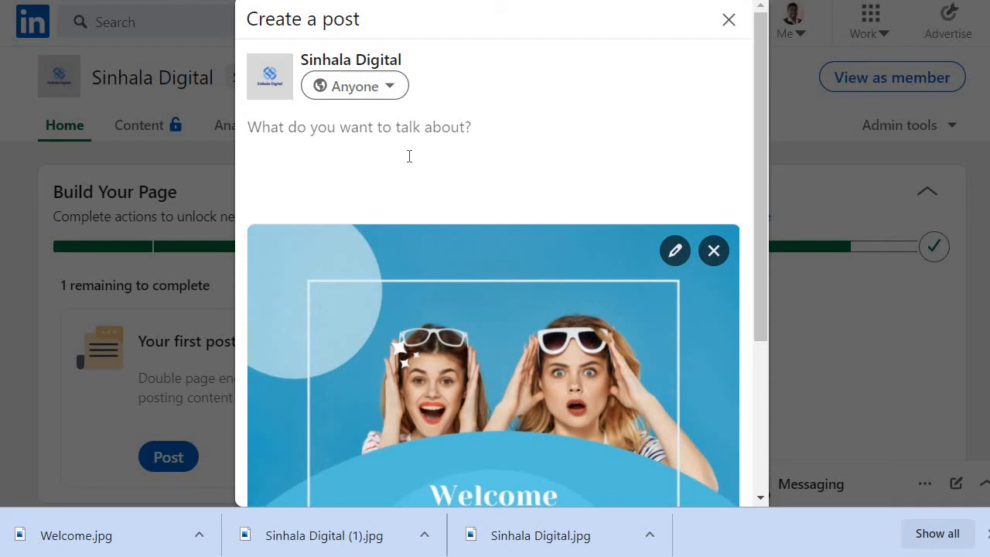
# Step: Write "Welcome to Sinhala Digital." as the post text, followed by a blank line
pyautogui.write('Welcome')
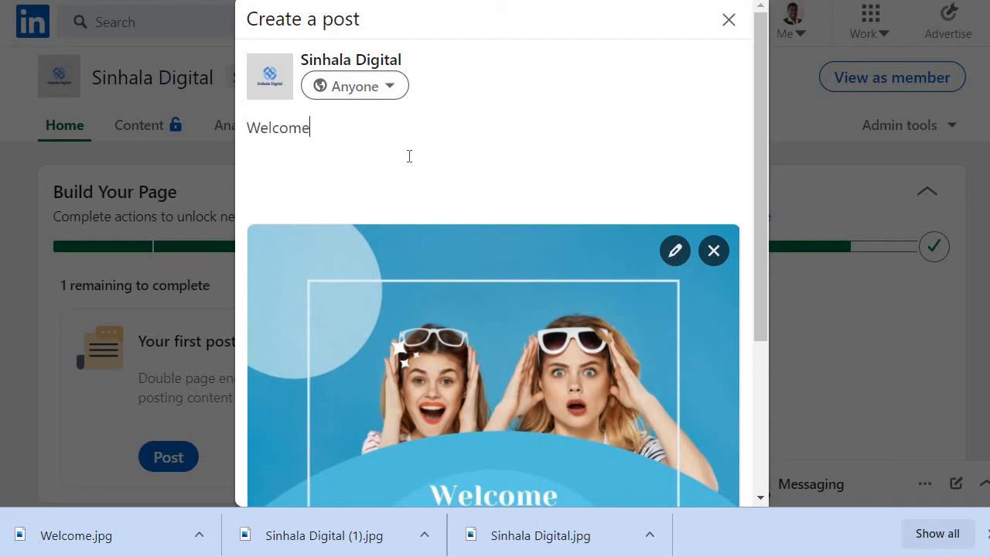
pyautogui.write(' to Sinhala Digital')
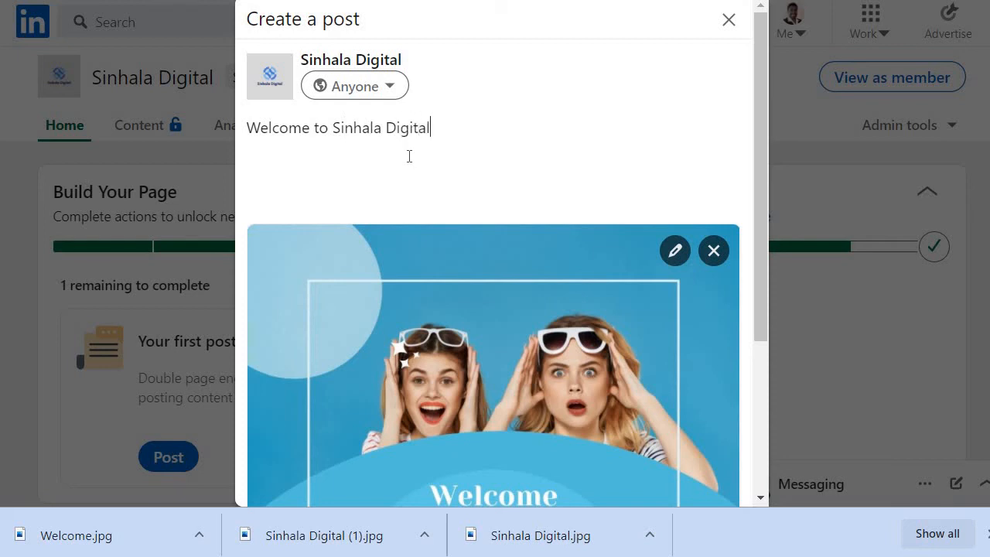
pyautogui.write('.')
pyautogui.press('Return')
pyautogui.press('Return')
# Step: Add the hashtags #sinhala and #sinhaladigital below the welcome text
pyautogui.write('@')
pyautogui.press('BackSpace')
pyautogui.write('#su')
pyautogui.press('BackSpace')
pyautogui.write('in')
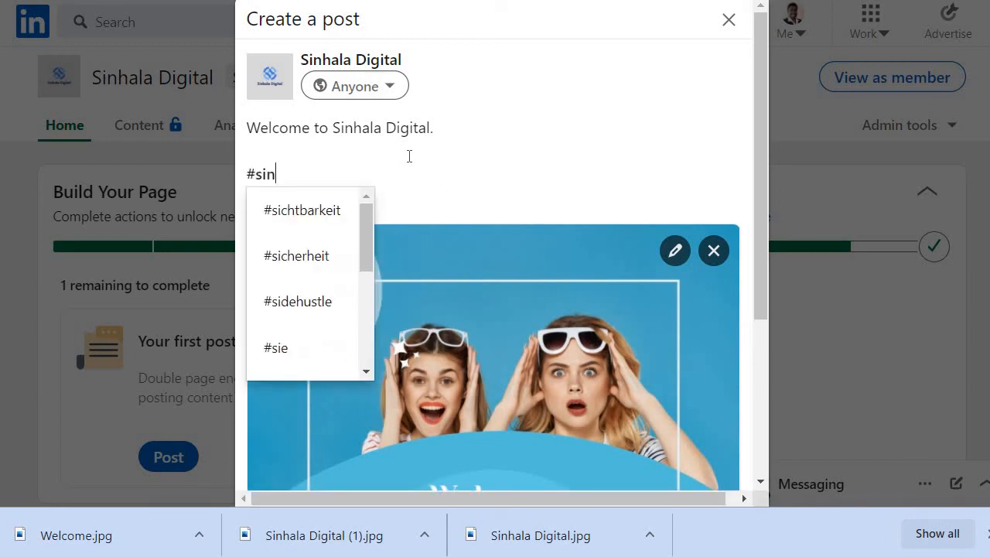
pyautogui.write('hala')
pyautogui.press('Return')
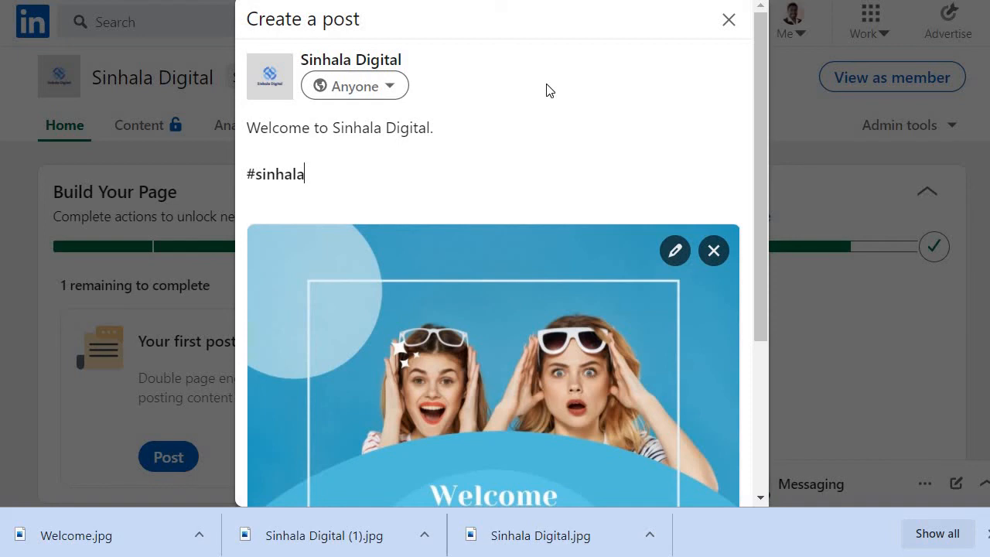
pyautogui.write('@')
pyautogui.press('BackSpace')
pyautogui.write('#sinhaladigital')
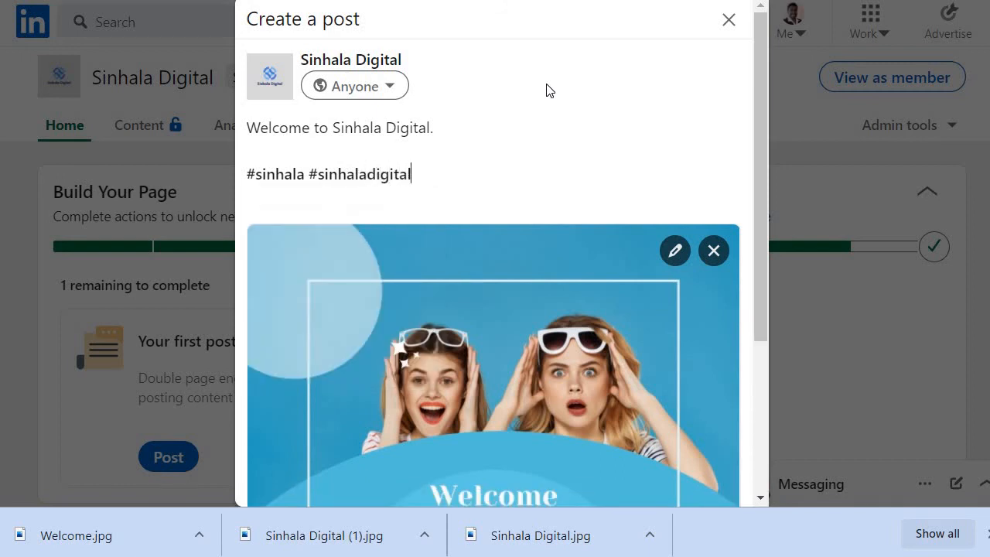
pyautogui.write(' #')
pyautogui.write('si')
pyautogui.press('BackSpace')
pyautogui.press('BackSpace')
pyautogui.press('BackSpace')
# Step: Add the suggested hashtag #digital to the post and review the text
pyautogui.moveTo(766, 109); pyautogui.dragTo(776, 245)
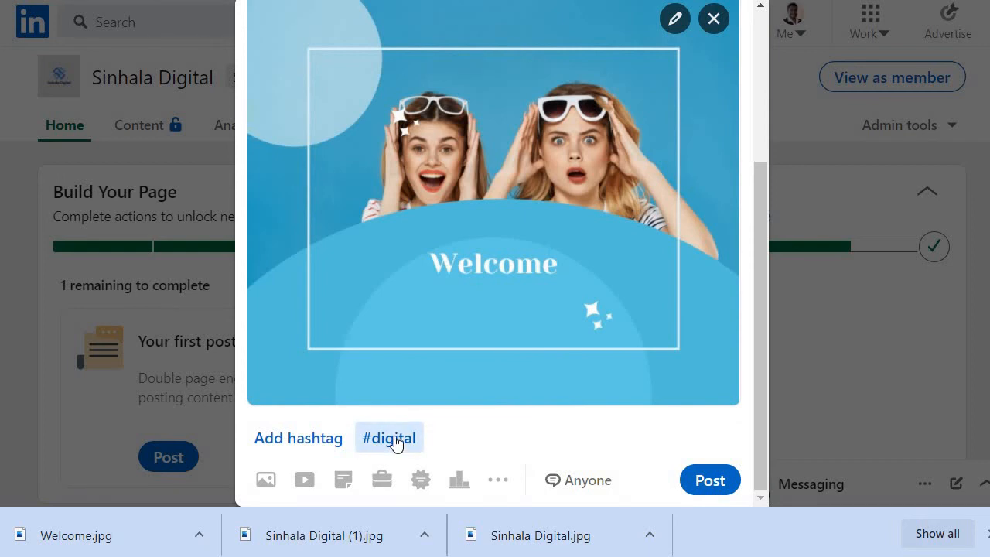
pyautogui.click(396, 440)
pyautogui.scroll(-3, 520, 395)
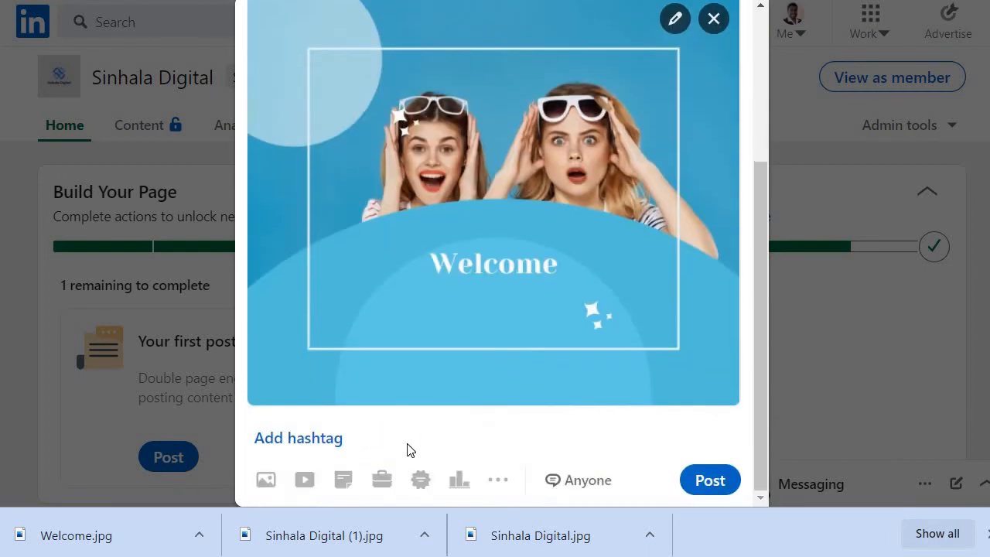
pyautogui.scroll(1, 510, 258)
pyautogui.scroll(2, 511, 258)
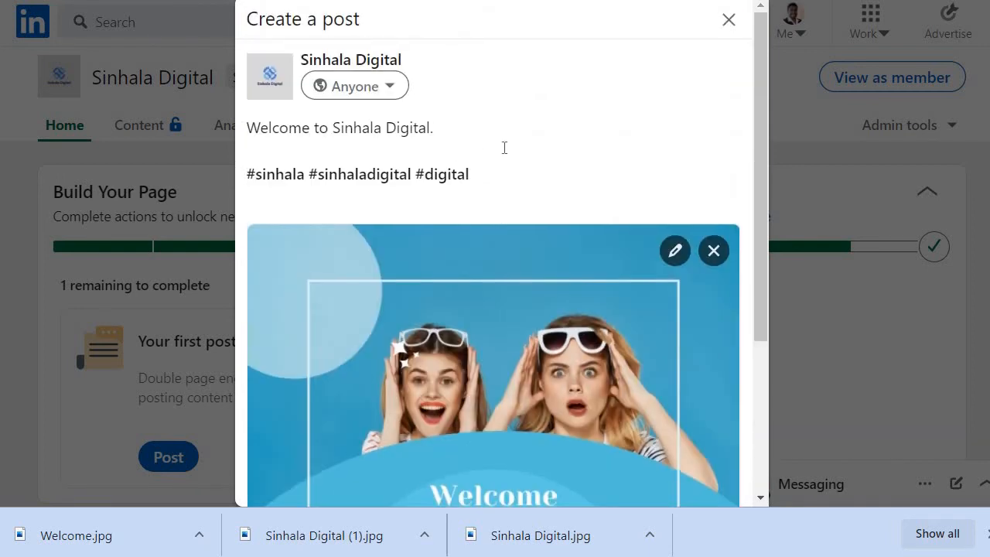
# Step: Publish the welcome post and dismiss the notification about it
pyautogui.scroll(-3, 745, 434)
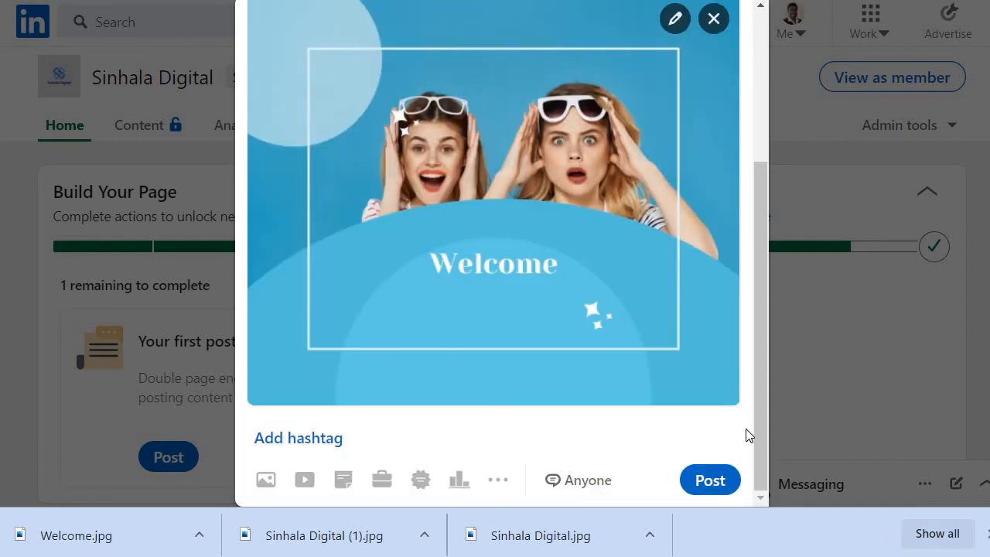
pyautogui.click(711, 480)
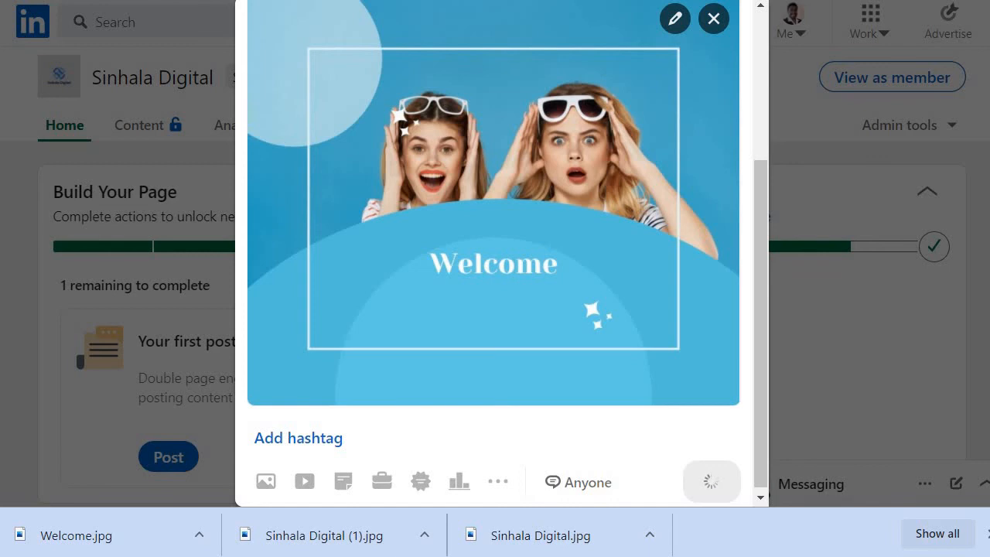
pyautogui.scroll(-1, 484, 312)
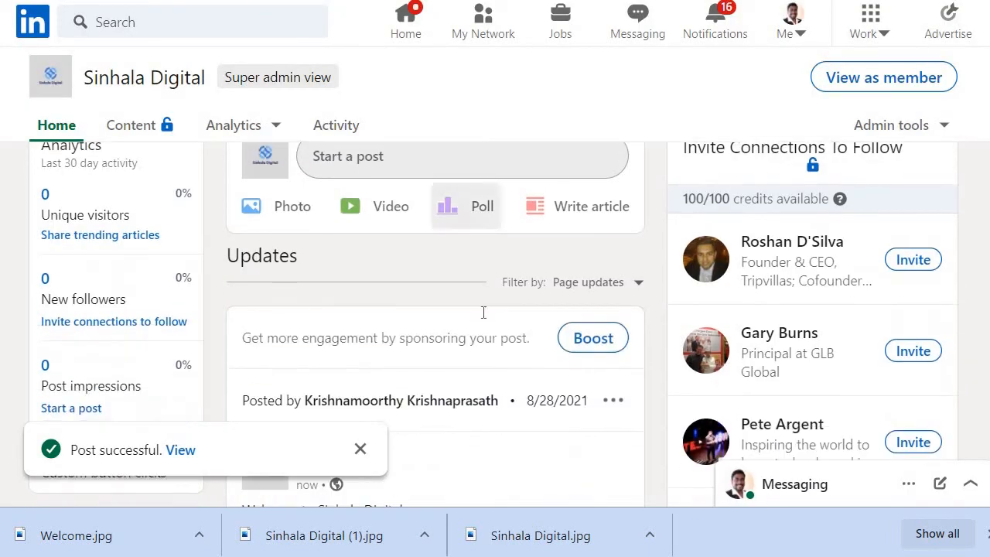
pyautogui.scroll(-3, 352, 416)
pyautogui.click(360, 449)
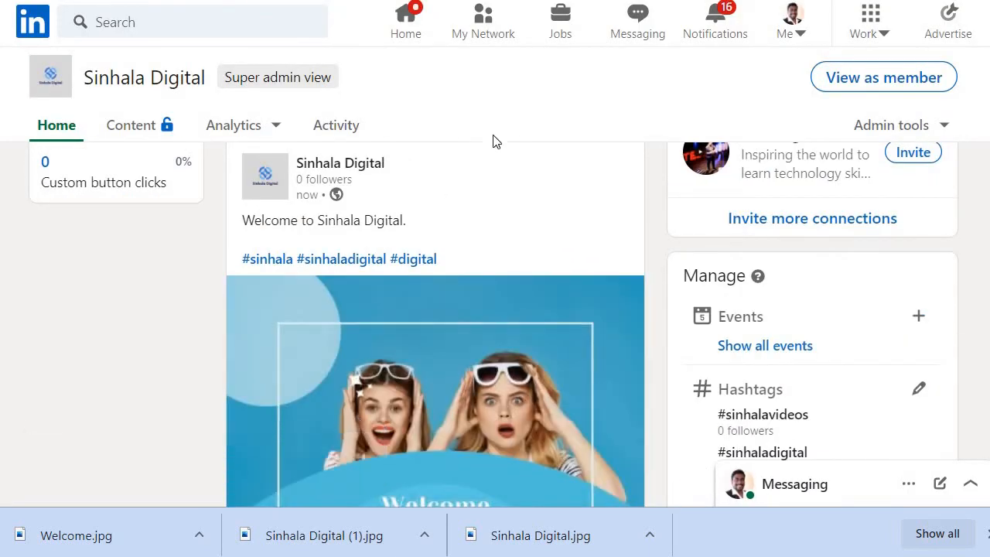
# Step: Look over the published post on the page and close the Build Your Page card
pyautogui.scroll(3, 407, 316)
pyautogui.scroll(-6, 393, 273)
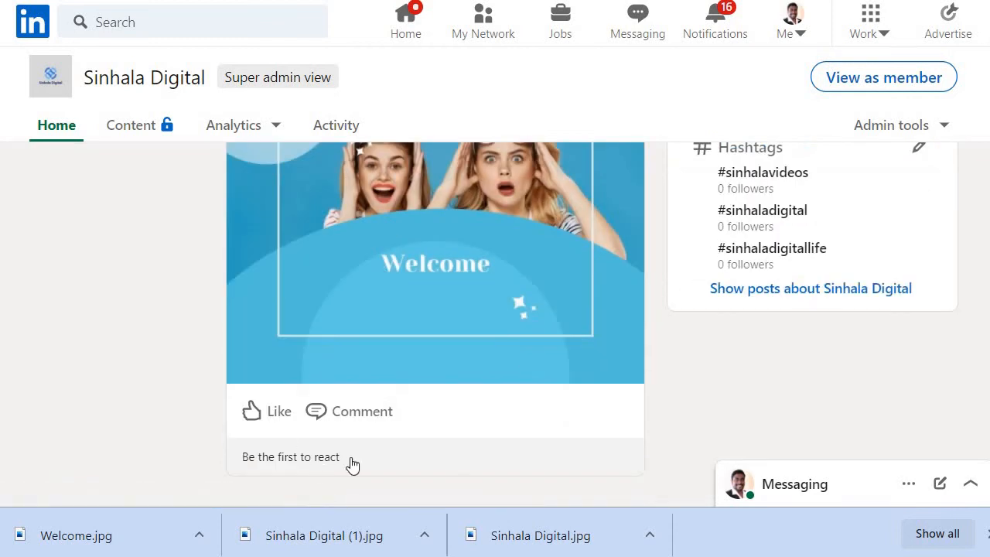
pyautogui.scroll(15, 497, 341)
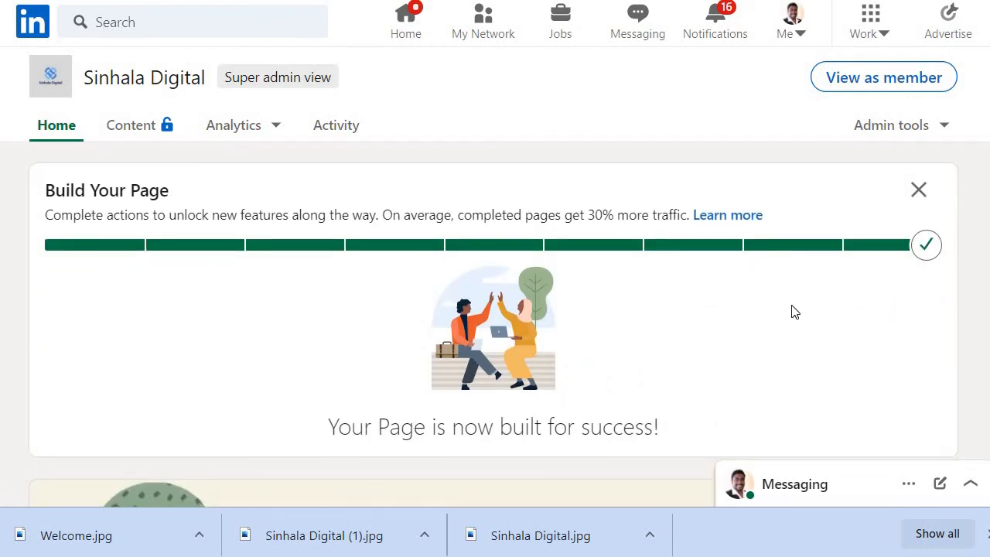
pyautogui.scroll(-3, 917, 205)
pyautogui.scroll(3, 927, 208)
pyautogui.click(926, 203)
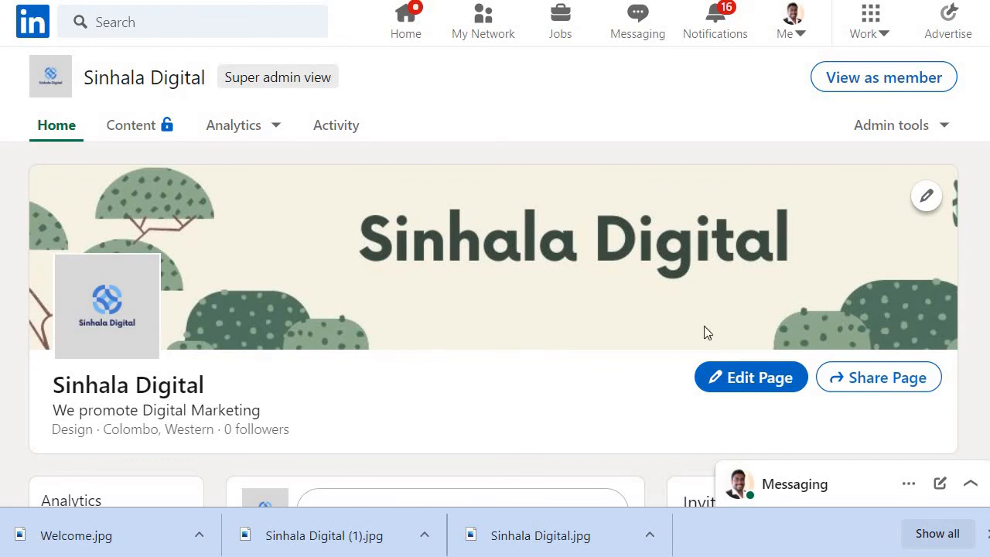
# Step: Review the Sinhala Digital page in the admin view and as a member sees it
pyautogui.scroll(-9, 653, 242)
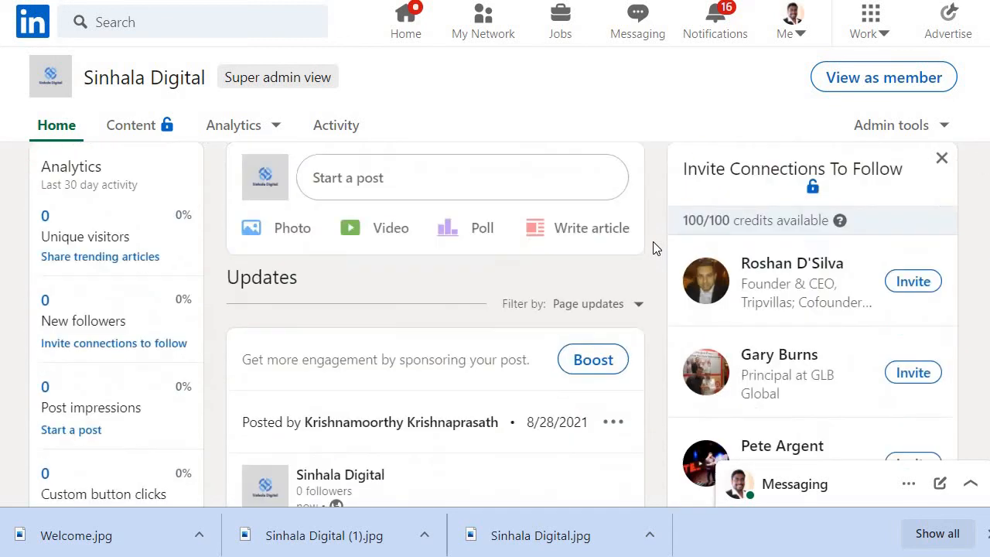
pyautogui.scroll(10, 580, 277)
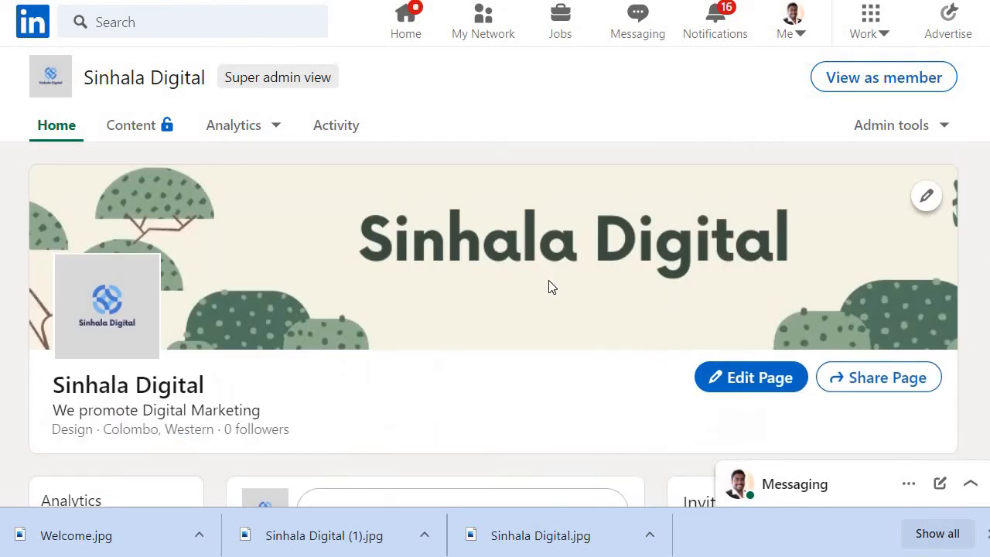
pyautogui.scroll(-4, 546, 287)
pyautogui.scroll(4, 547, 287)
pyautogui.scroll(1, 109, 344)
pyautogui.click(885, 78)
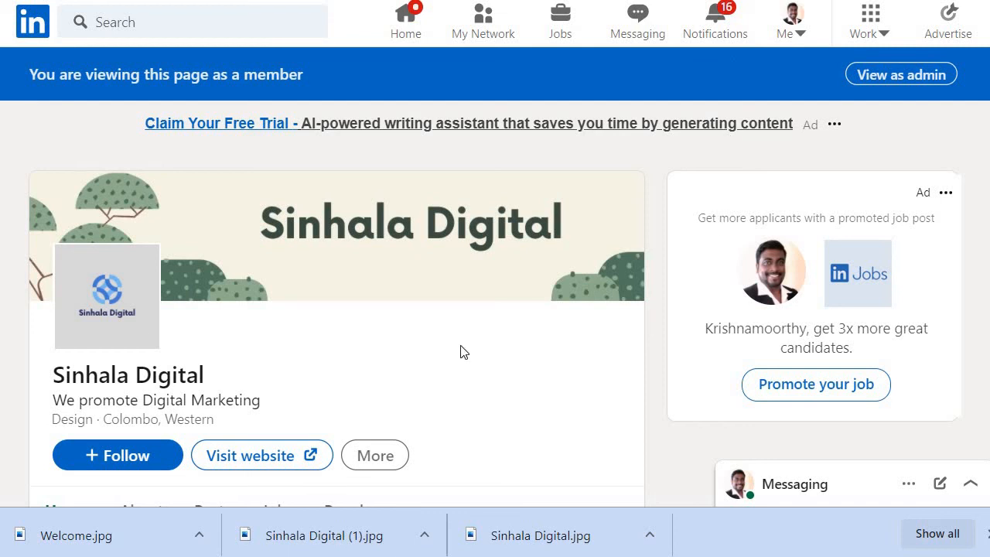
pyautogui.scroll(-8, 469, 232)
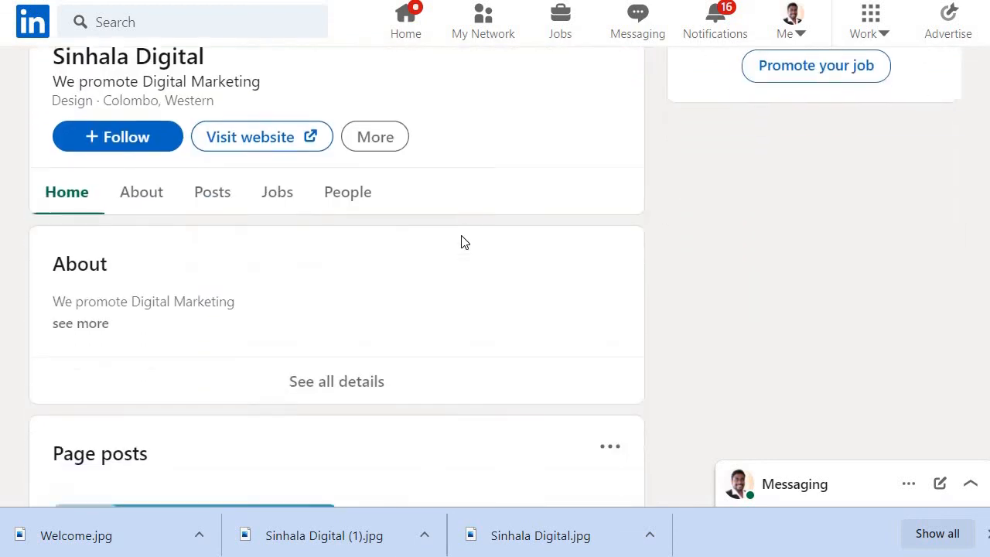
pyautogui.scroll(8, 455, 246)
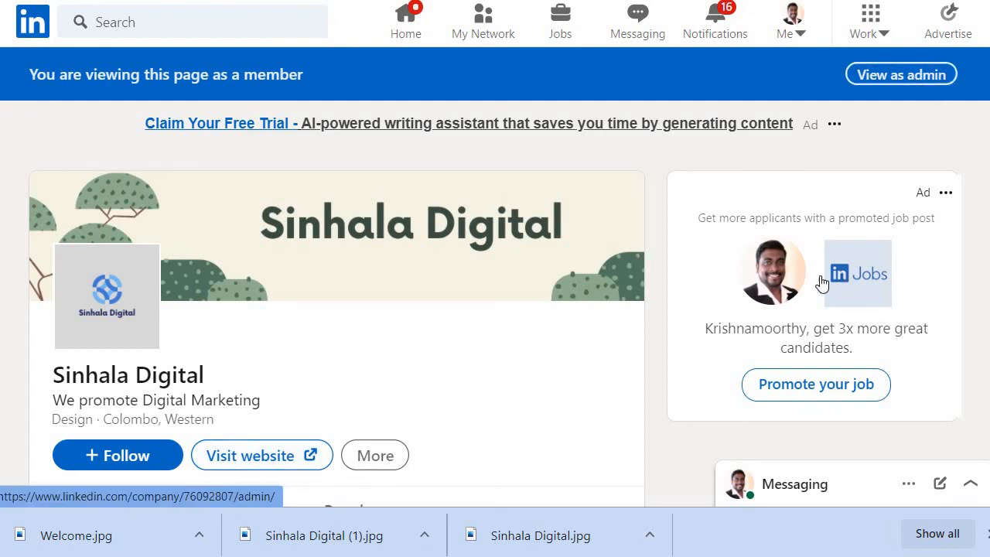
# Step: Return the page to the admin view and dismiss the Content Suggestions pop-up
pyautogui.click(888, 81)
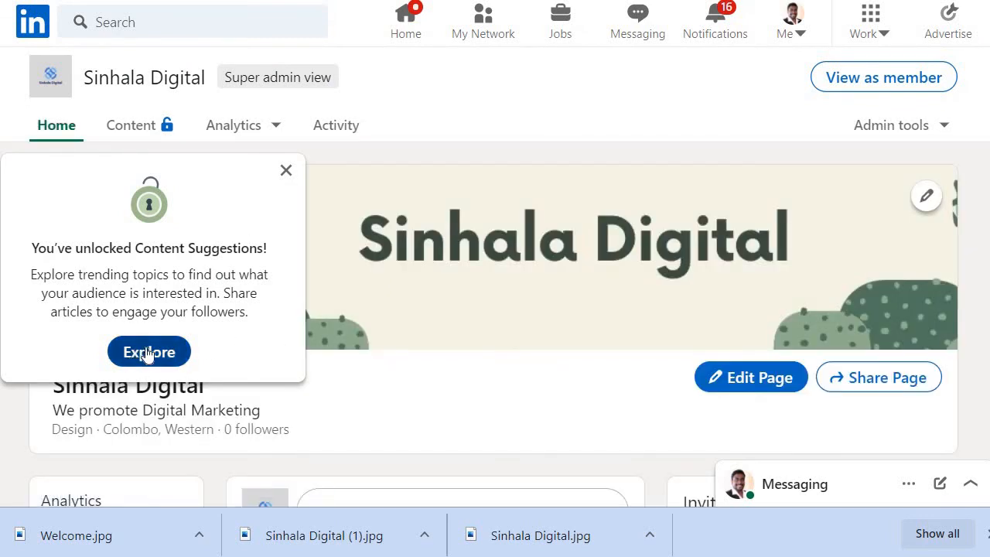
pyautogui.click(286, 170)
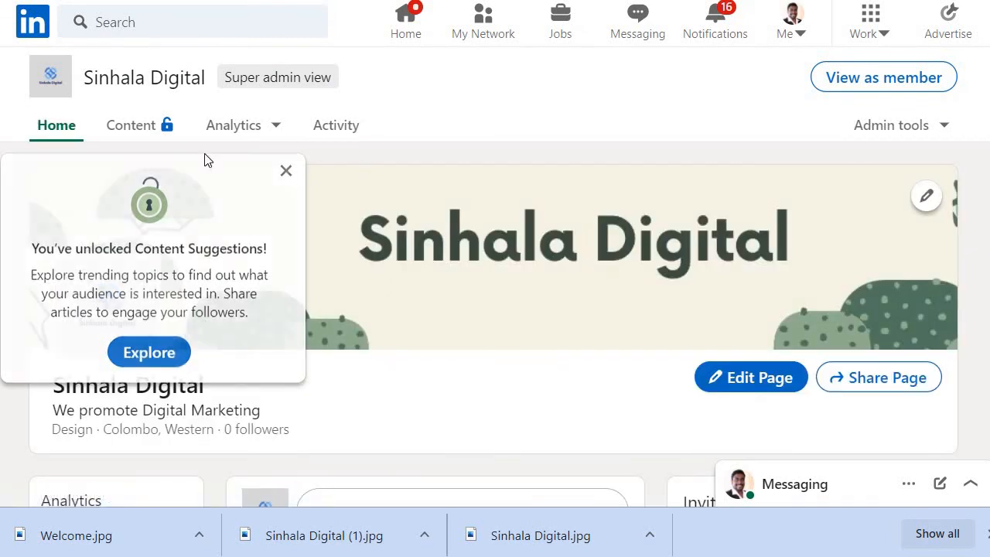
# Step: Check the Analytics options and the page's Activity section, and return to the Home view of the page
pyautogui.click(246, 132)
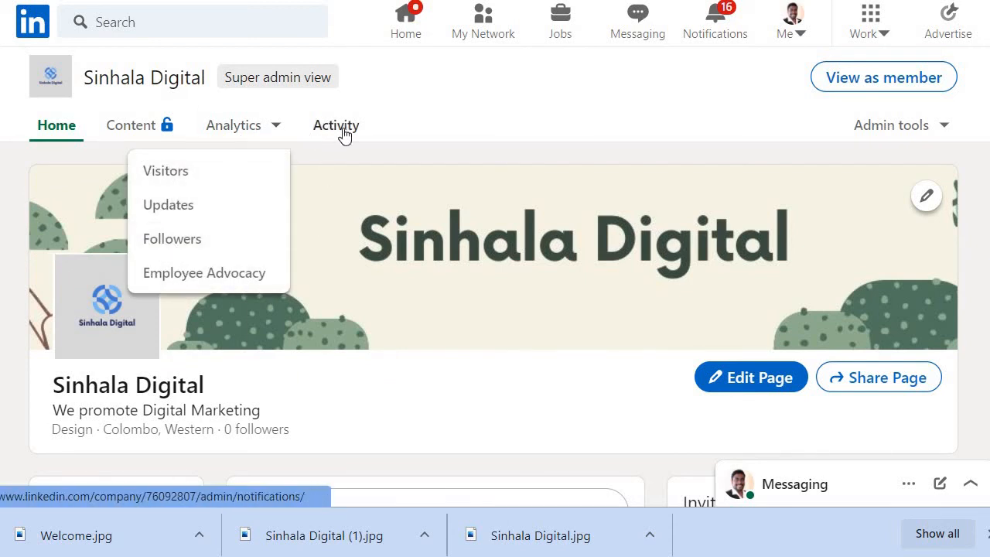
pyautogui.scroll(-8, 431, 465)
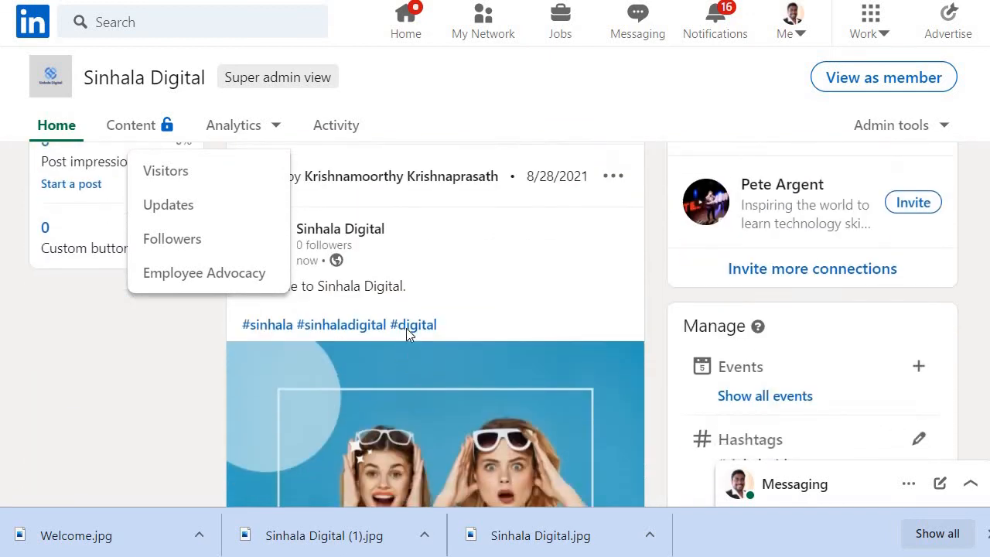
pyautogui.scroll(8, 406, 328)
pyautogui.click(350, 133)
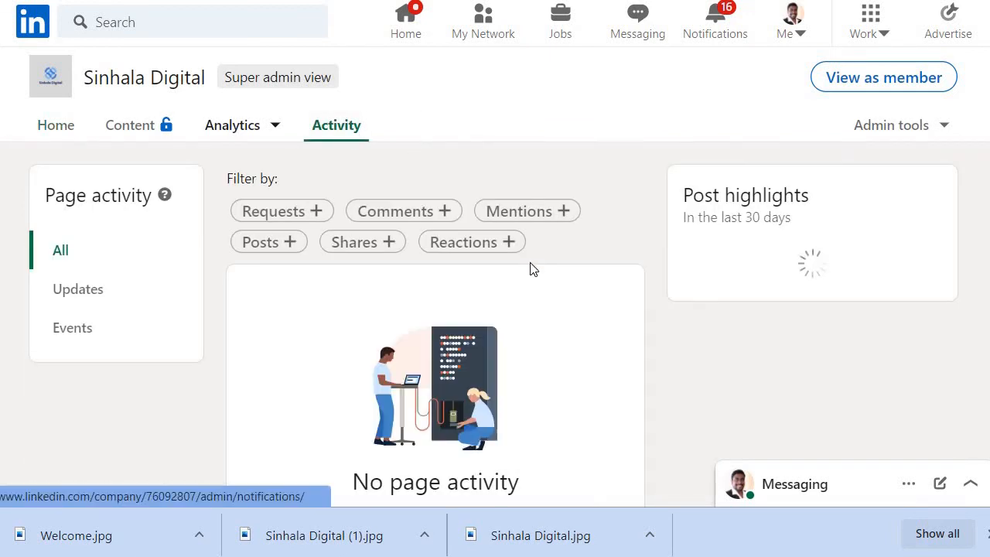
pyautogui.scroll(-3, 531, 269)
pyautogui.scroll(3, 528, 270)
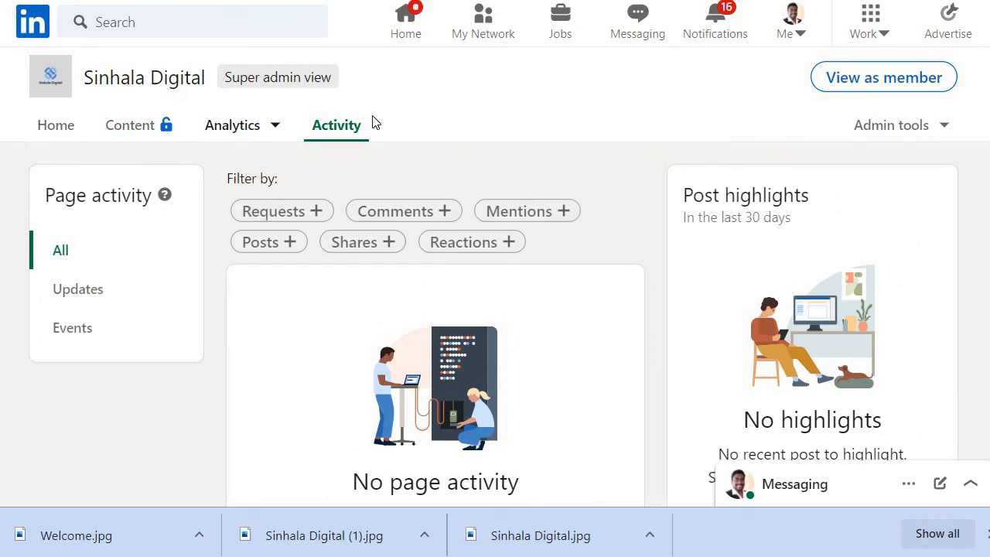
pyautogui.click(50, 127)
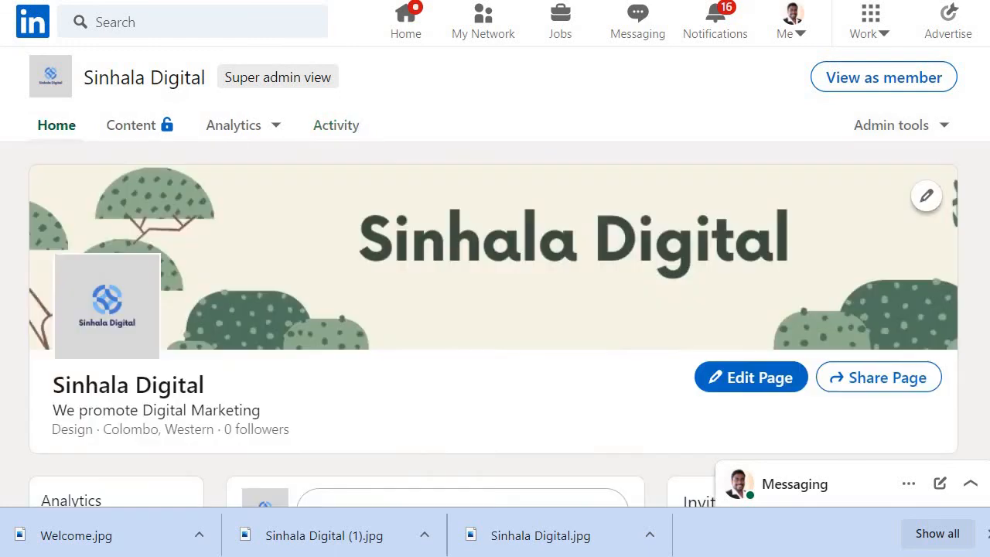
# Step: Look through the page's admin tools and open the Invite connections dialog
pyautogui.click(901, 139)
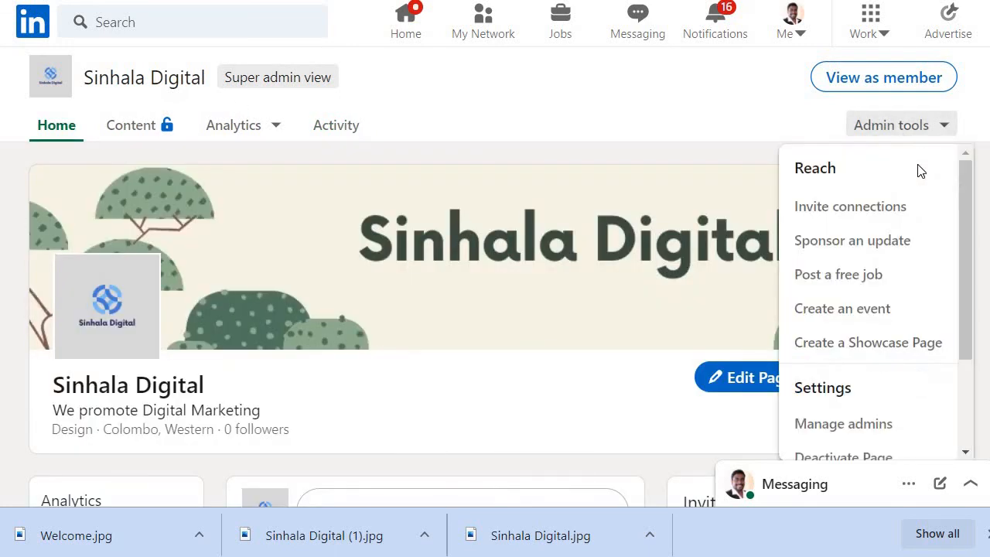
pyautogui.moveTo(969, 187)
pyautogui.mouseDown()
pyautogui.moveTo(969, 207)
pyautogui.moveTo(961, 193)
pyautogui.mouseUp()
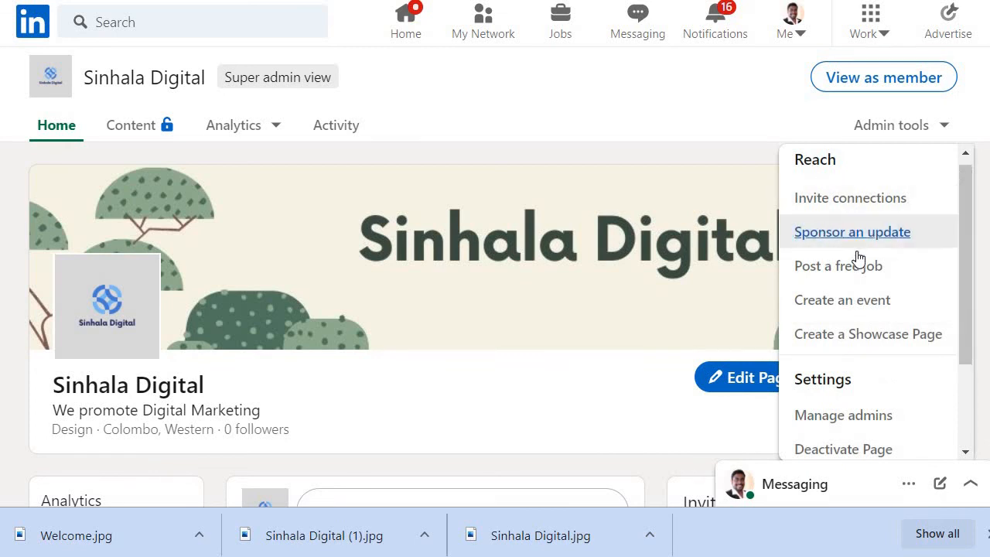
pyautogui.scroll(-2, 858, 248)
pyautogui.scroll(3, 855, 232)
pyautogui.click(851, 208)
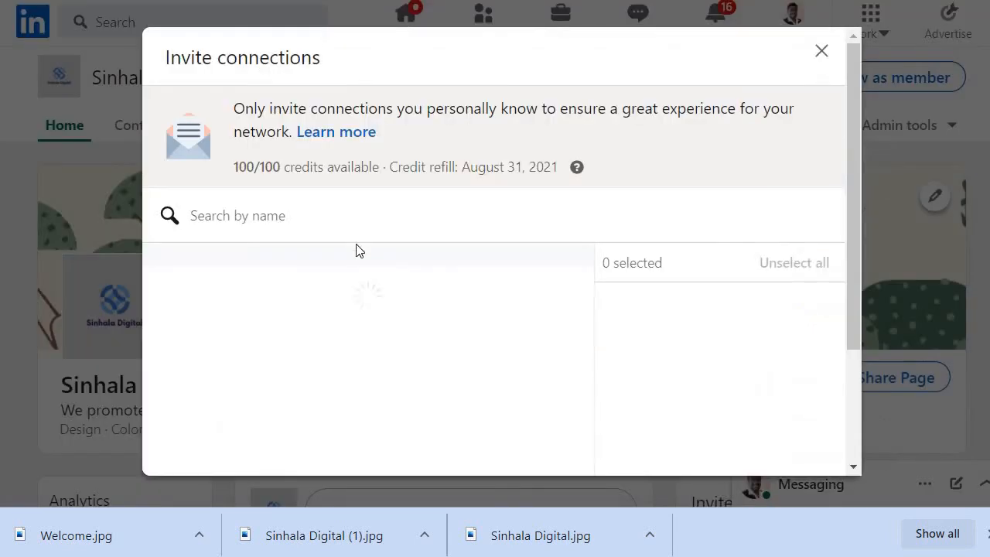
# Step: Select two connections to invite to the page, and close the dialog discarding the selection
pyautogui.scroll(-5, 188, 348)
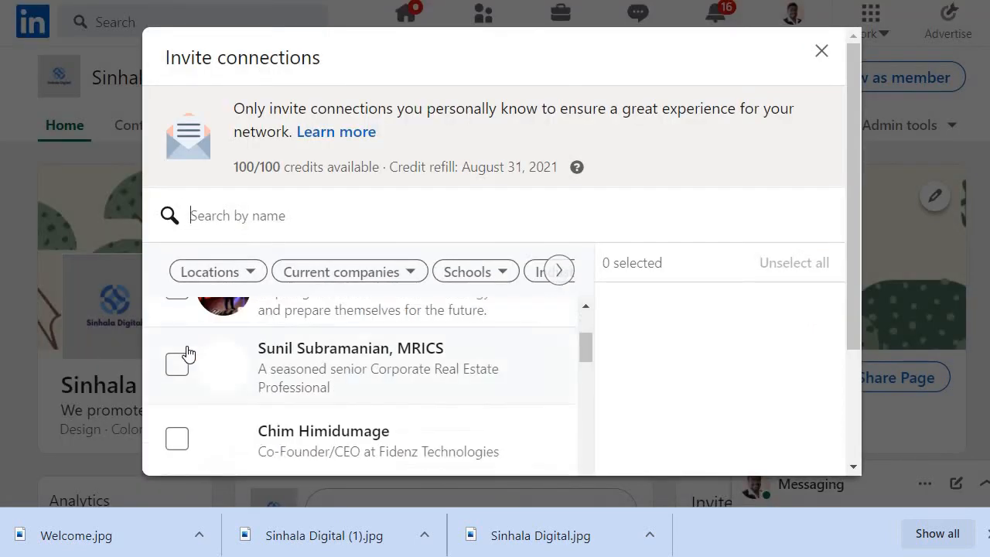
pyautogui.click(172, 352)
pyautogui.click(176, 415)
pyautogui.scroll(-3, 232, 403)
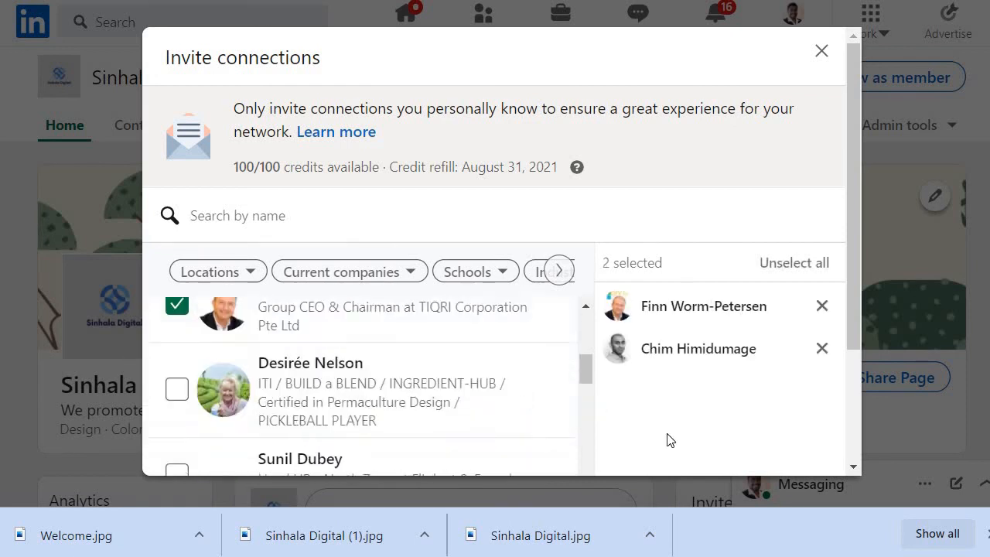
pyautogui.scroll(-3, 856, 243)
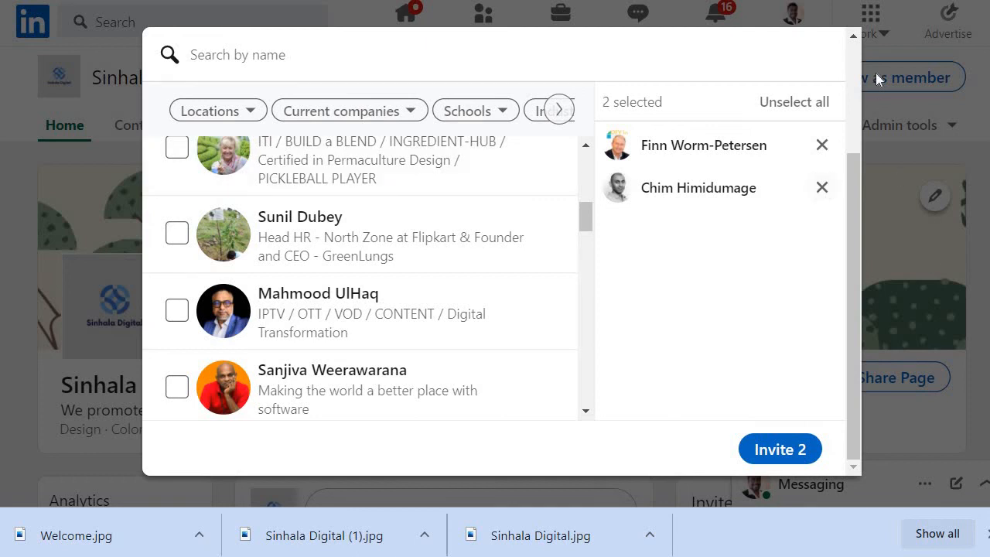
pyautogui.click(963, 115)
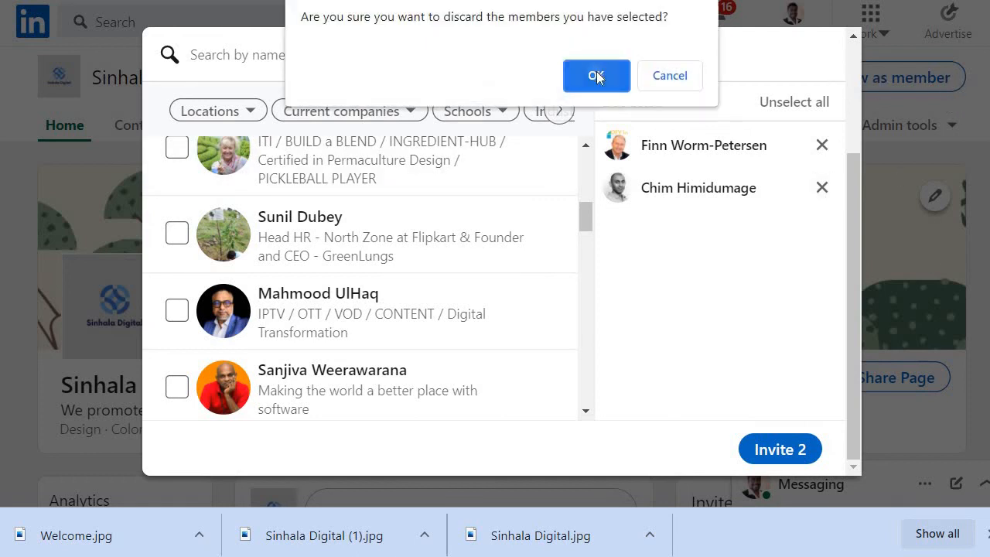
pyautogui.click(593, 74)
# Step: Look over the page's connection suggestions, welcome post, events and hashtags
pyautogui.scroll(-1, 920, 213)
pyautogui.scroll(-5, 913, 232)
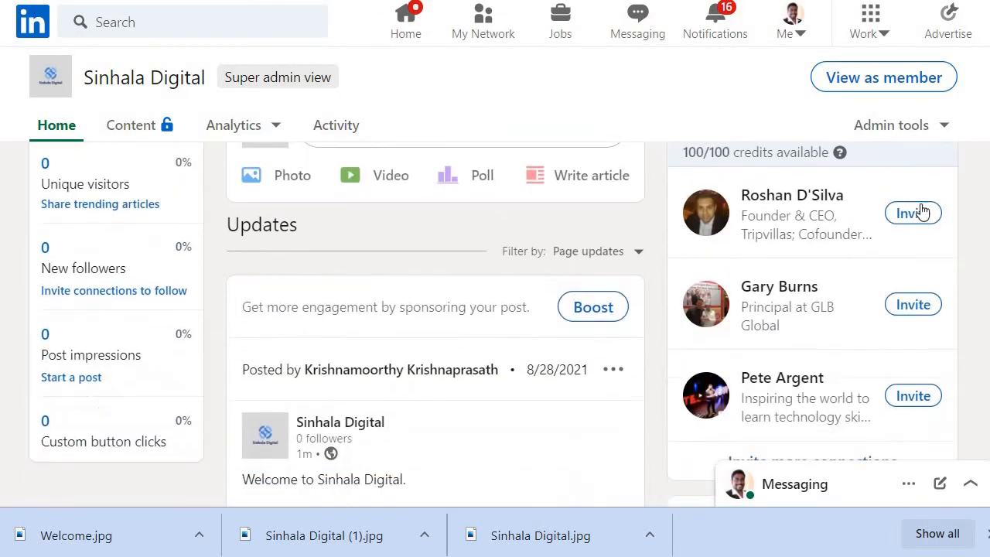
pyautogui.scroll(-1, 932, 364)
pyautogui.scroll(-5, 902, 353)
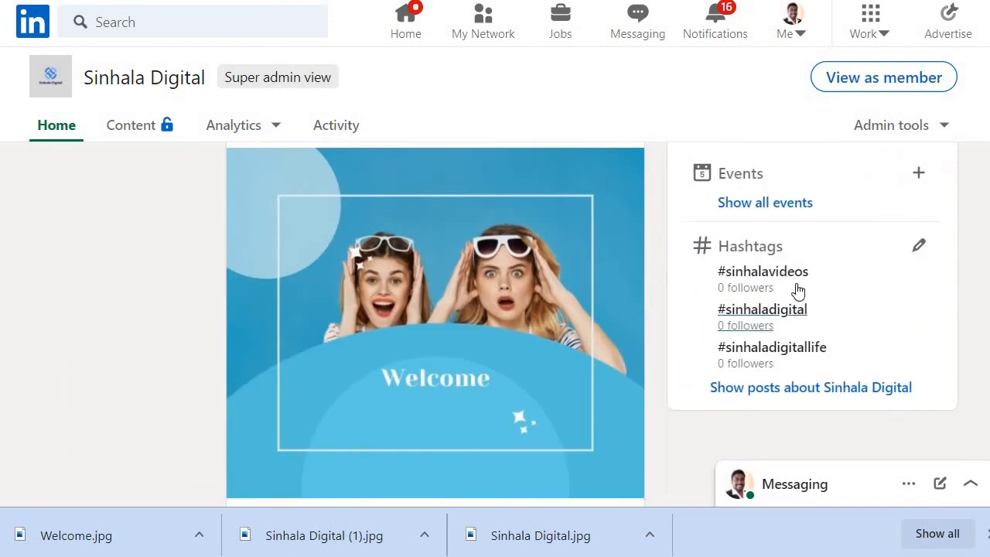
pyautogui.scroll(10, 908, 323)
# Step: Review all the Reach, Settings and help options in the page's admin tools, and close the list
pyautogui.click(929, 130)
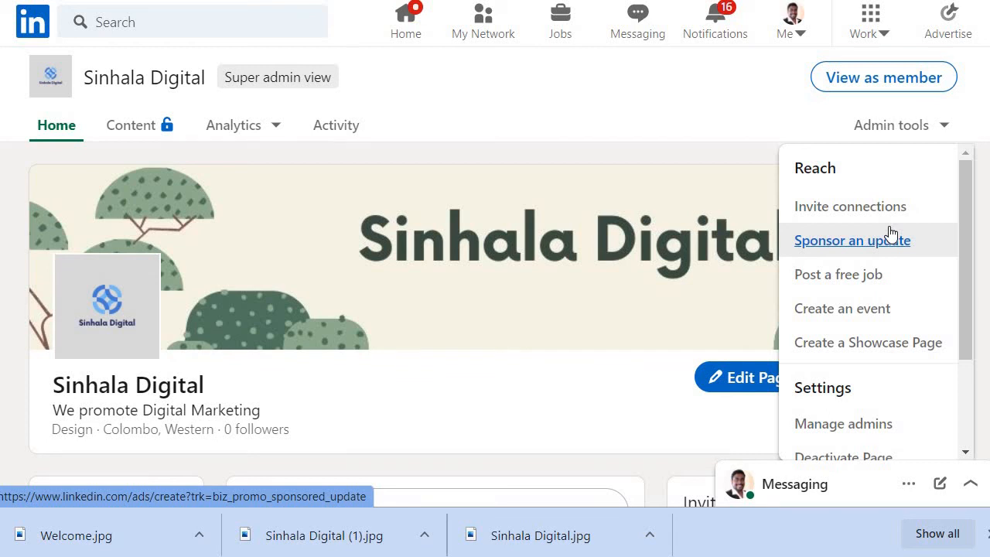
pyautogui.moveTo(965, 236); pyautogui.dragTo(971, 251)
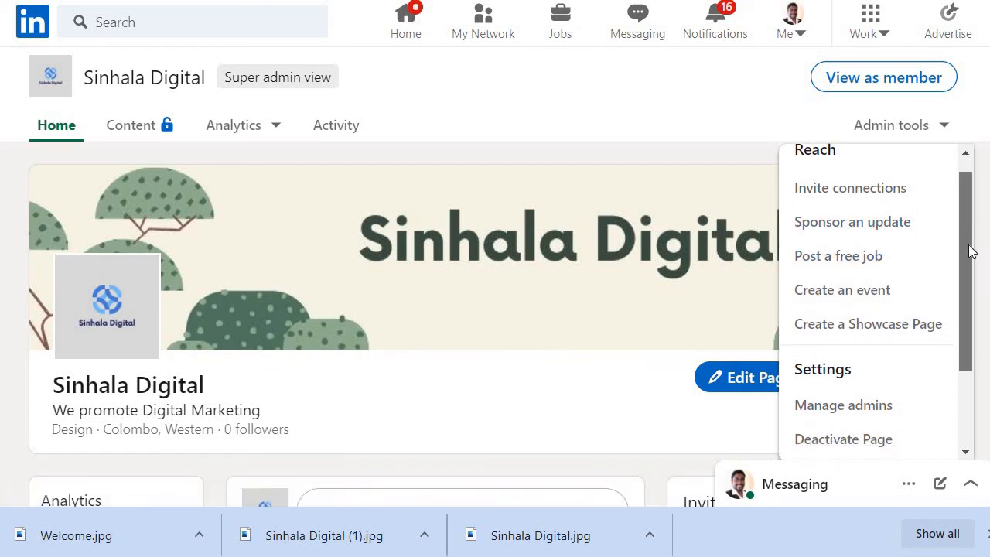
pyautogui.scroll(-1, 971, 251)
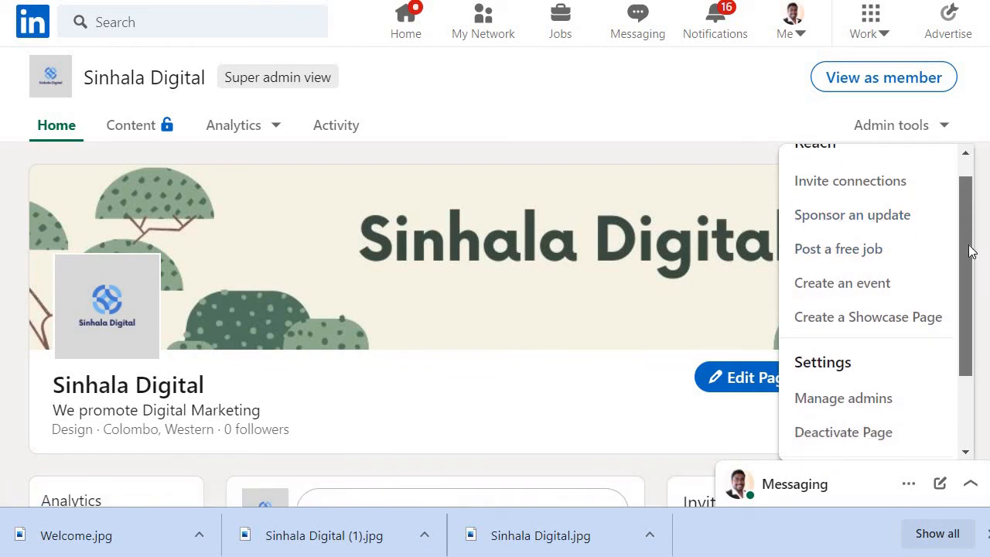
pyautogui.scroll(-3, 971, 251)
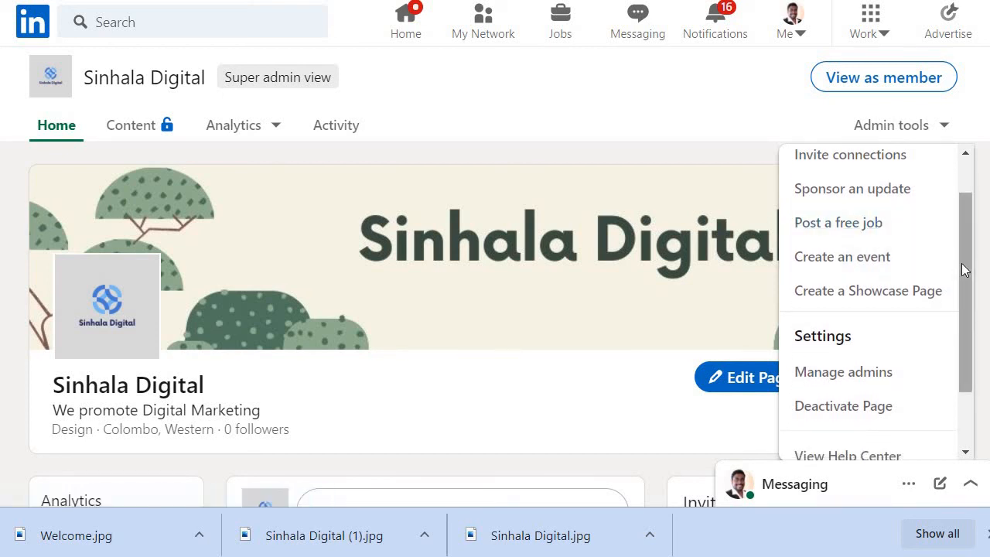
pyautogui.scroll(-3, 961, 268)
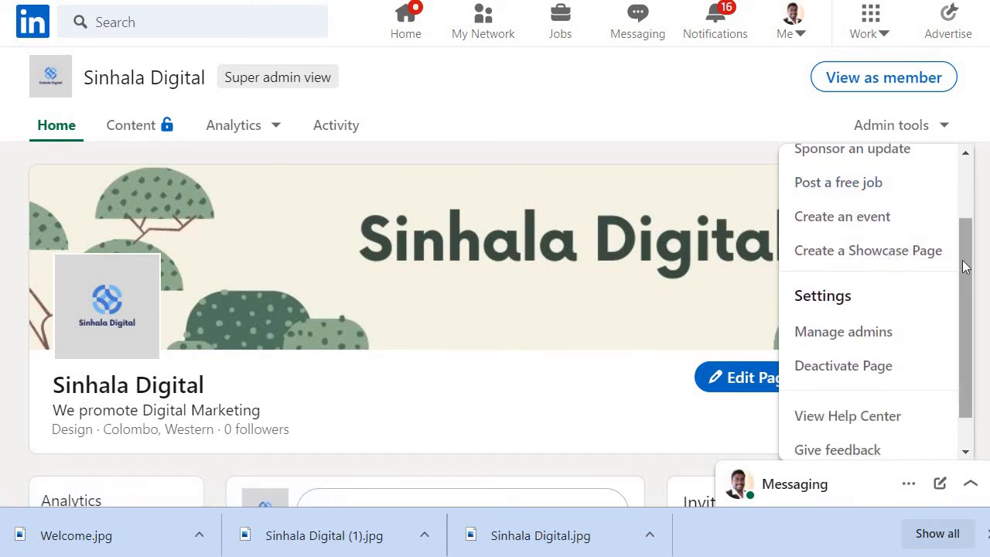
pyautogui.scroll(-2, 964, 268)
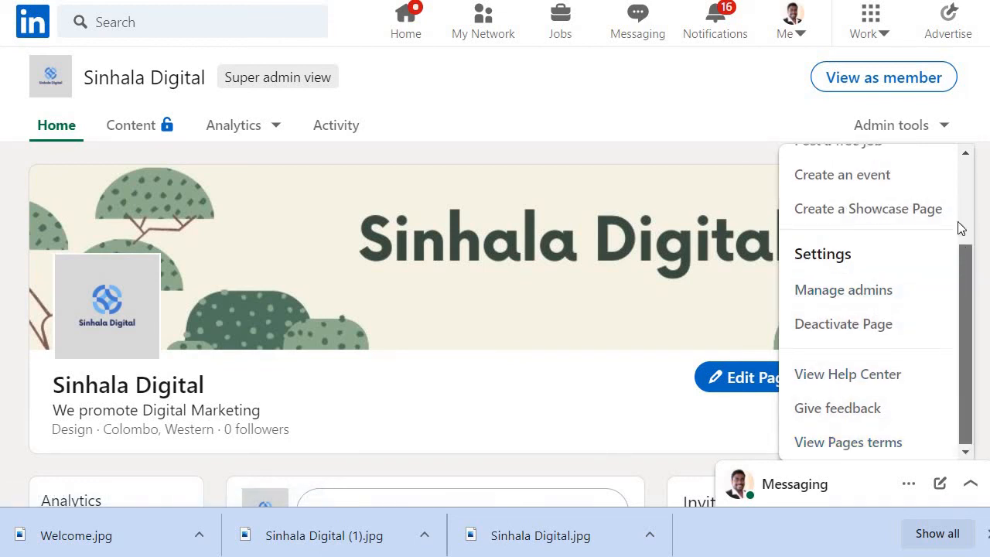
pyautogui.scroll(5, 960, 228)
pyautogui.click(942, 130)
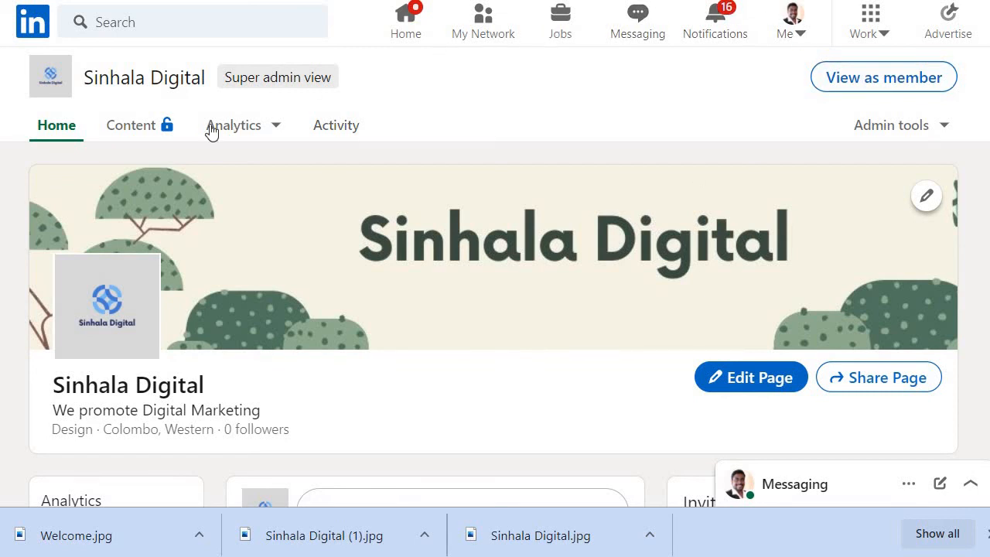
# Step: Look over the finished page from the cover image down to the end of the welcome post and back
pyautogui.scroll(-3, 258, 202)
pyautogui.scroll(-1, 255, 202)
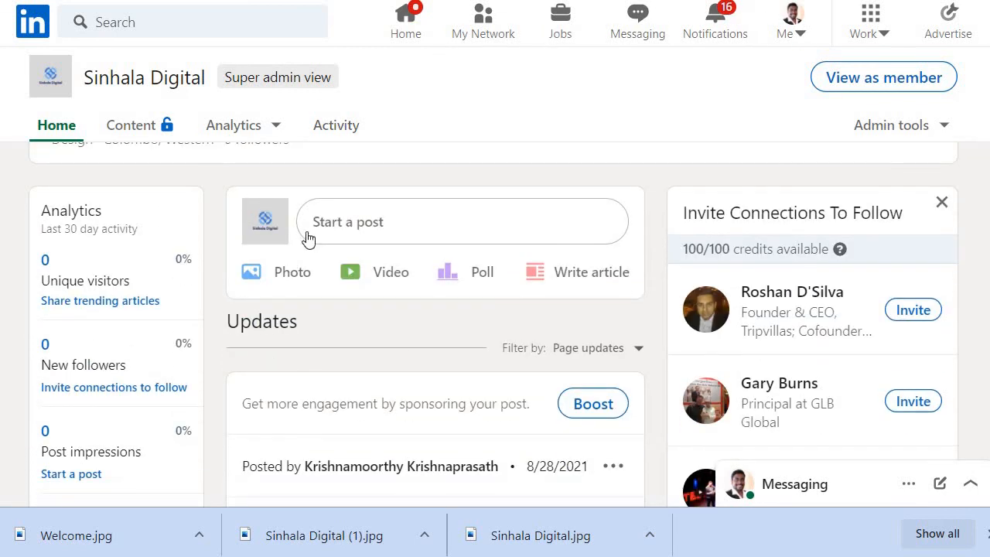
pyautogui.scroll(-5, 378, 325)
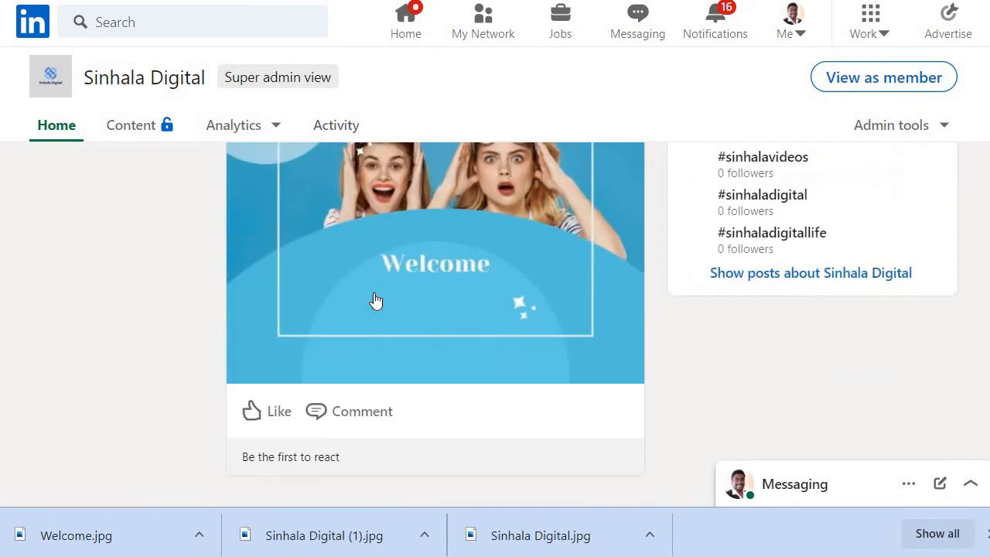
pyautogui.scroll(10, 471, 318)
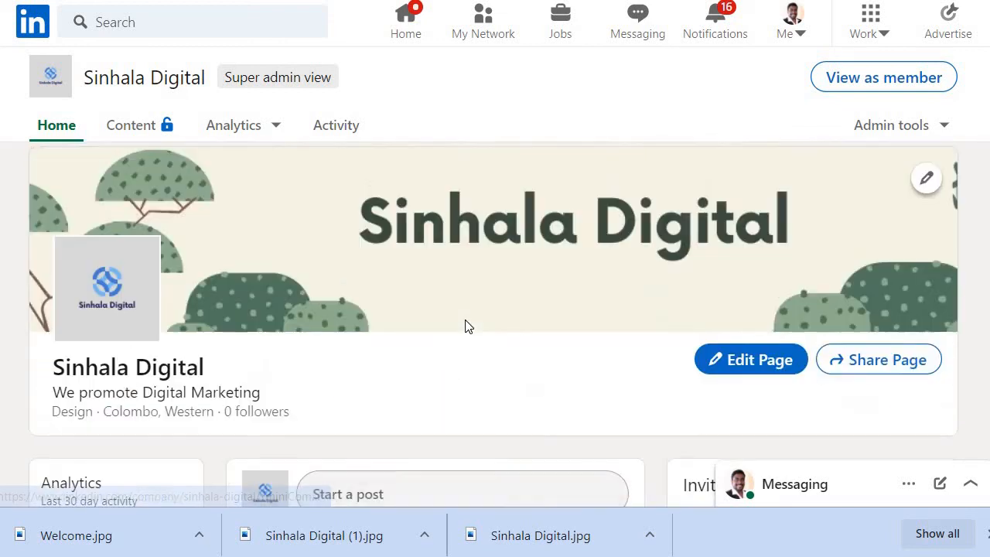